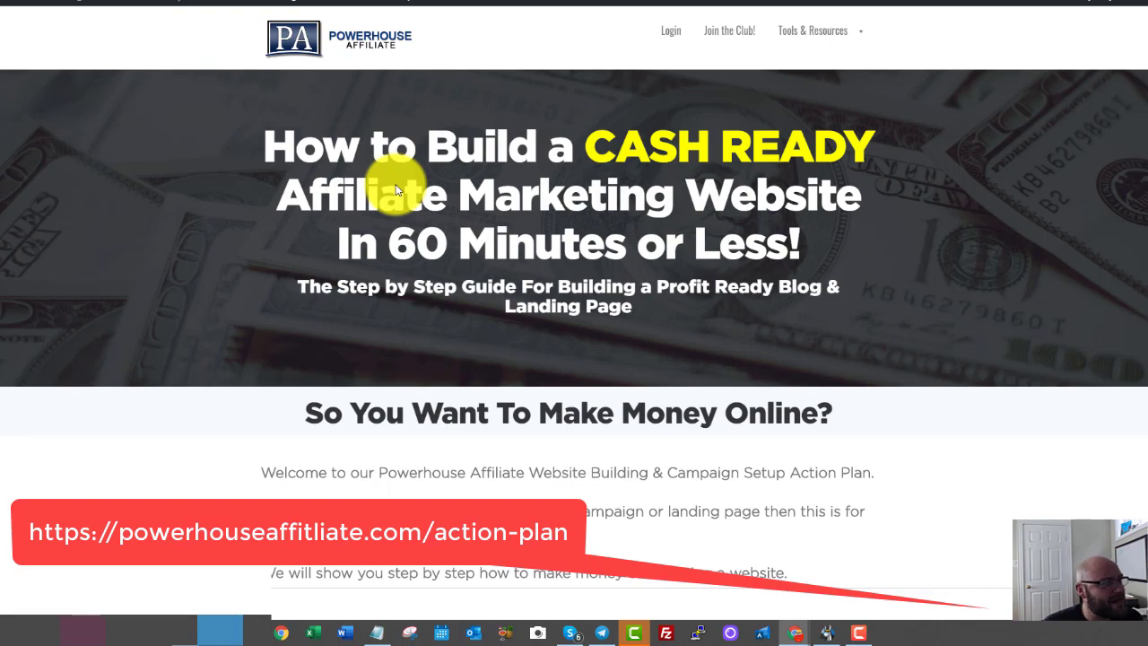
# Look over the seven-part Powerhouse Affiliate action plan, then go to the CPV Lab Pro documentation.
pyautogui.scroll(-3, 535, 168)
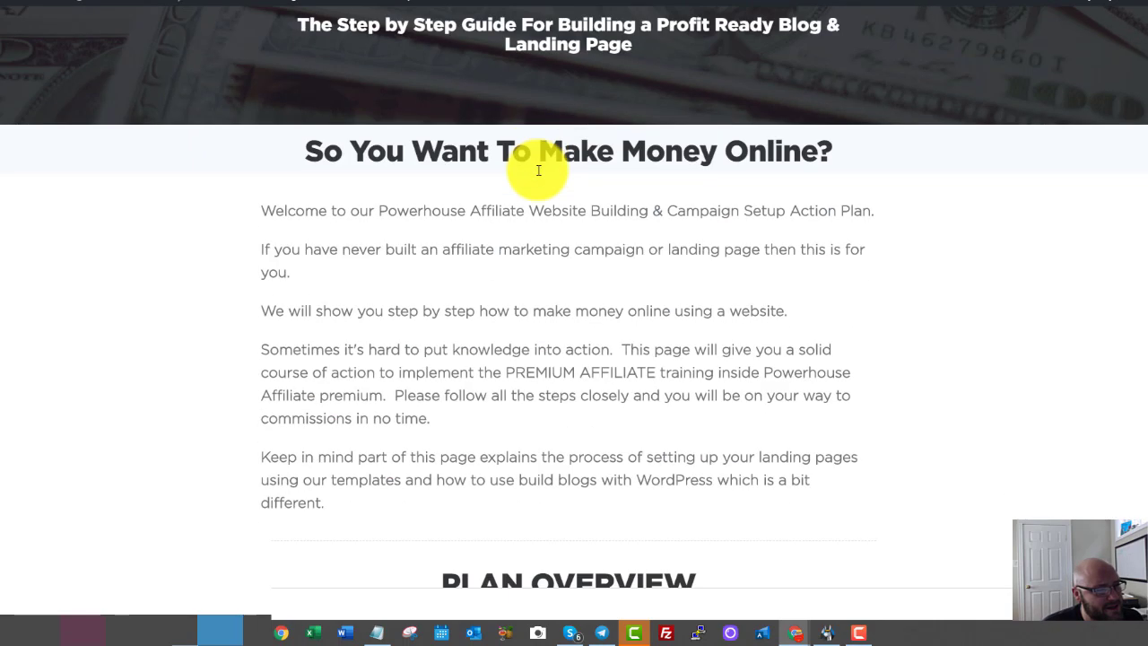
pyautogui.scroll(-8, 538, 171)
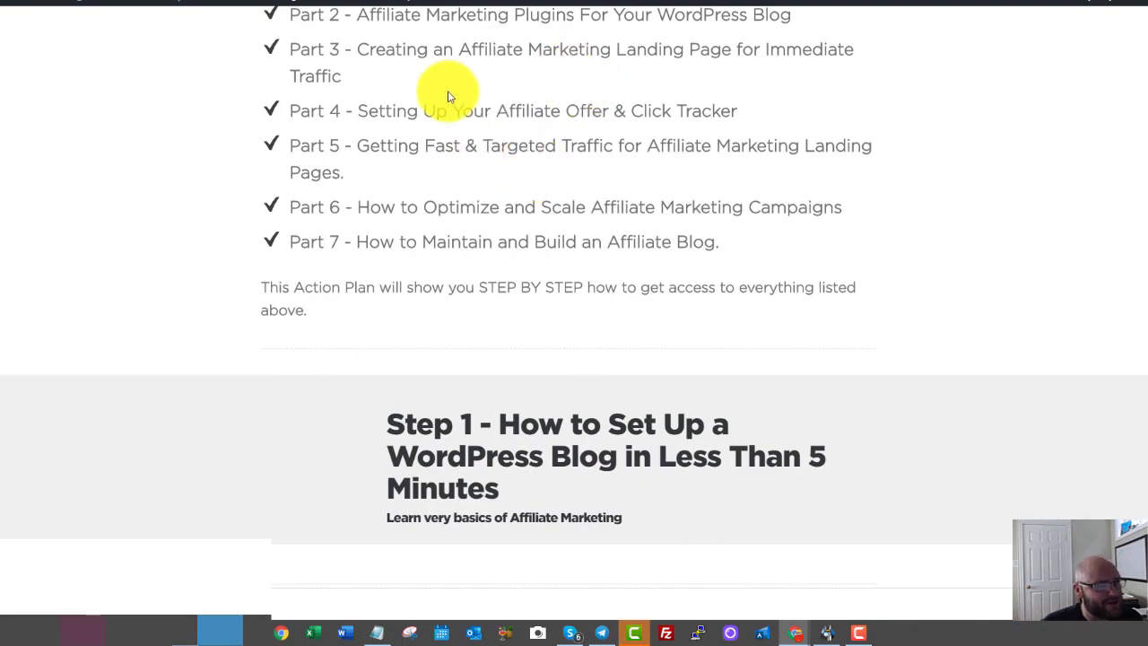
pyautogui.scroll(-5, 448, 90)
pyautogui.scroll(7, 418, 117)
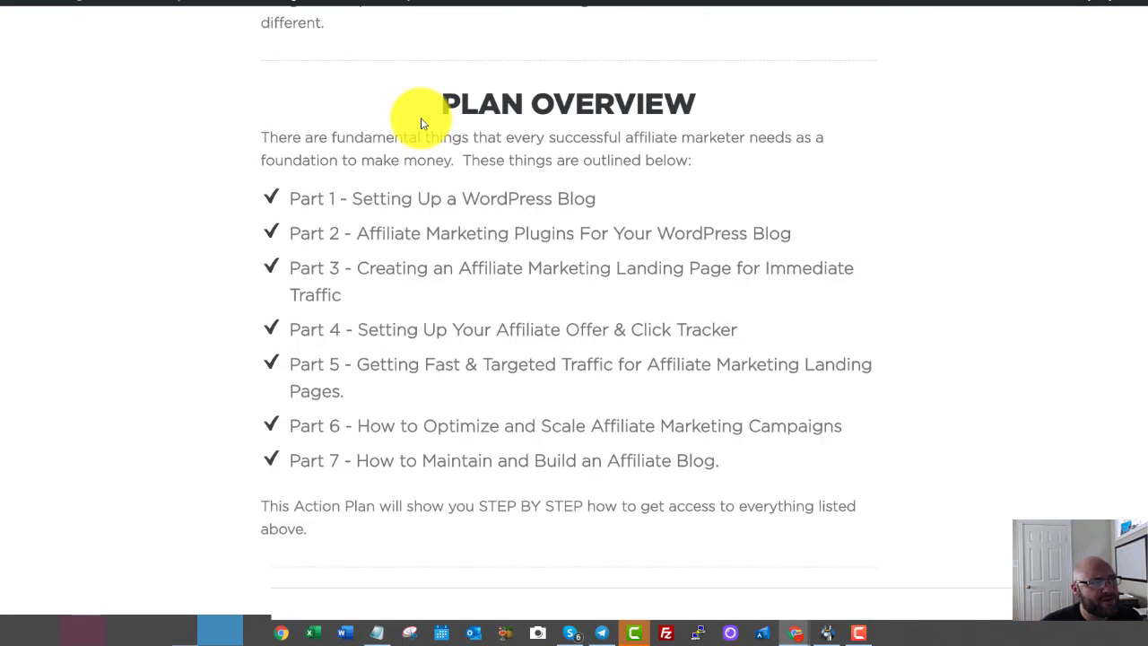
pyautogui.scroll(10, 421, 117)
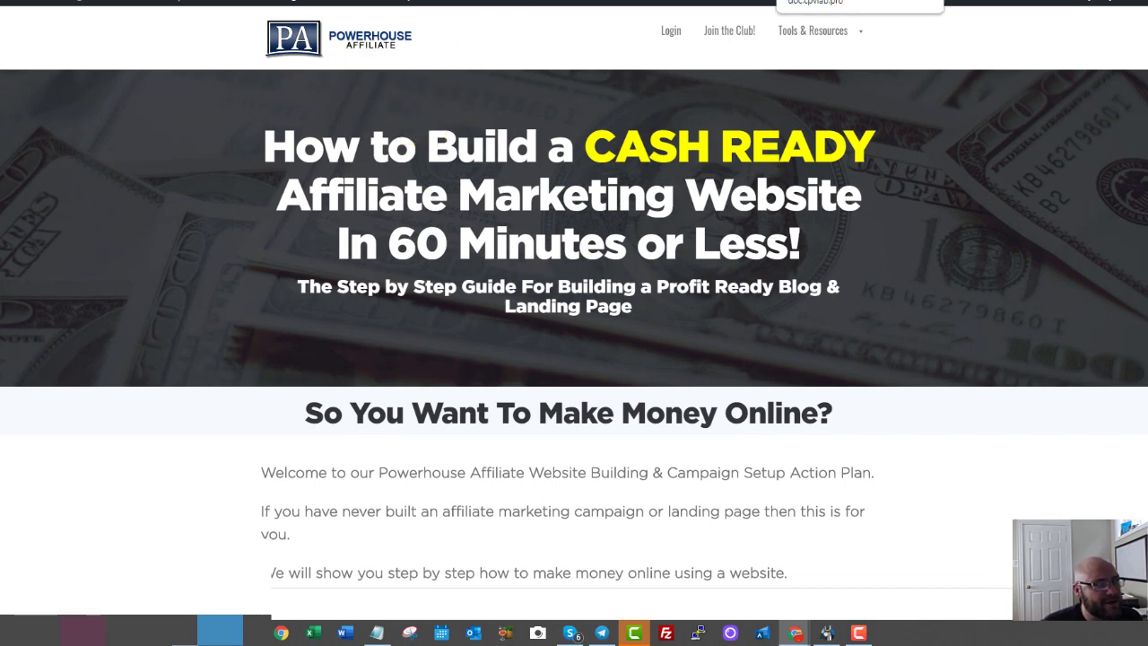
pyautogui.click(801, 1)
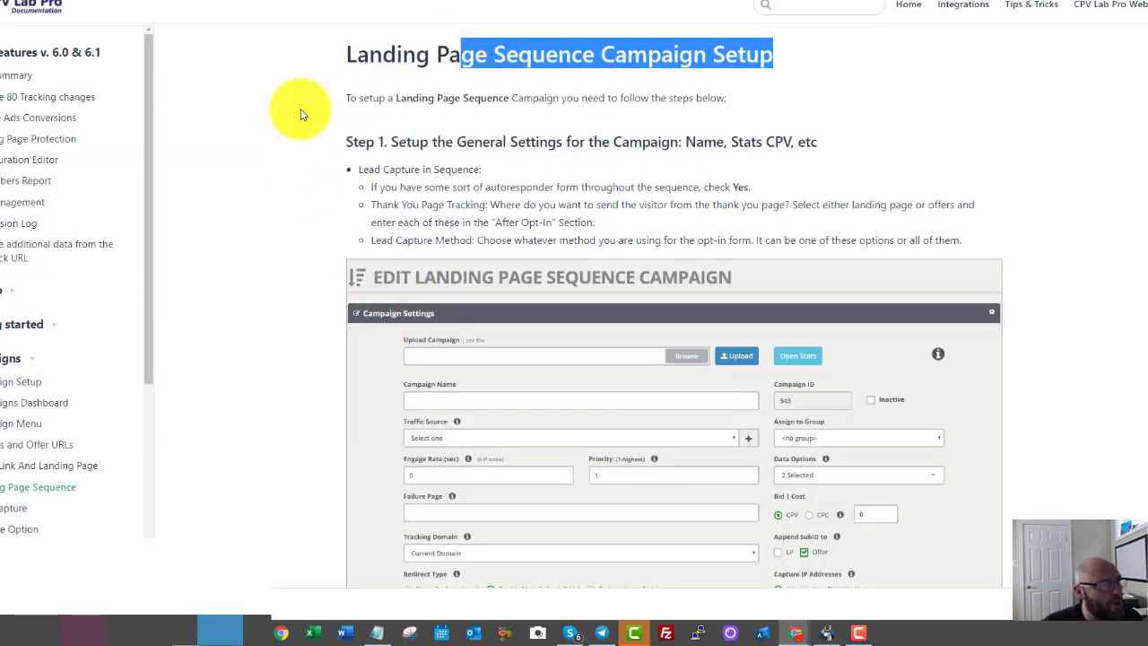
# Highlight the Landing Page Sequence Campaign Setup heading, then bring up the blood-pressure landing page.
pyautogui.click(282, 73)
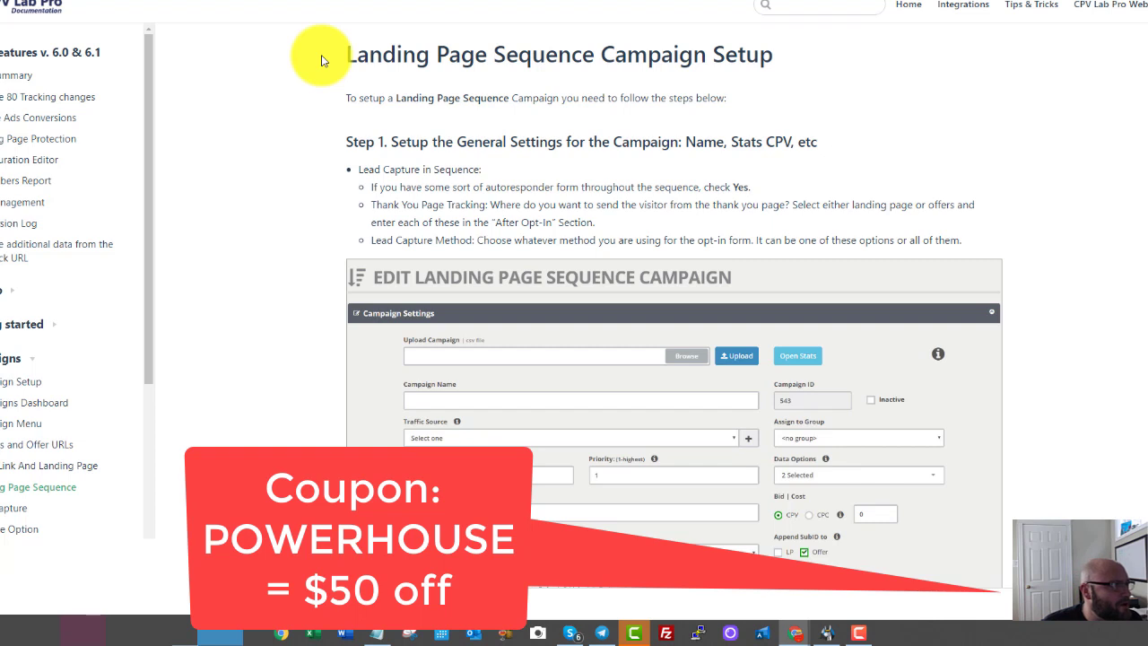
pyautogui.moveTo(321, 57); pyautogui.dragTo(785, 44)
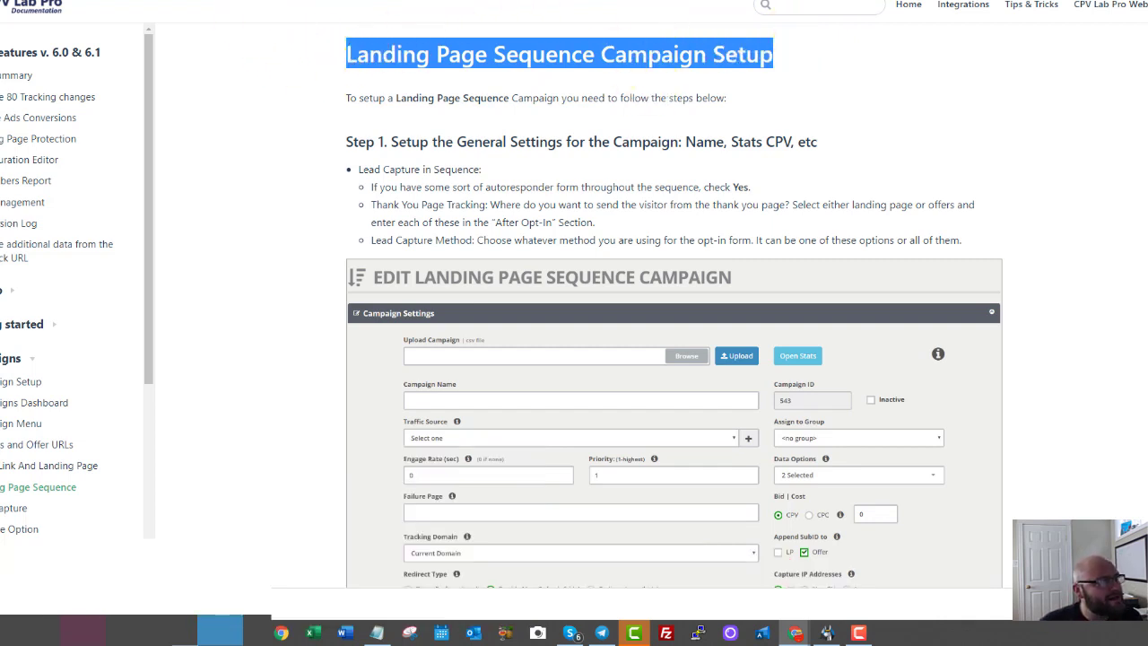
pyautogui.click(223, 1)
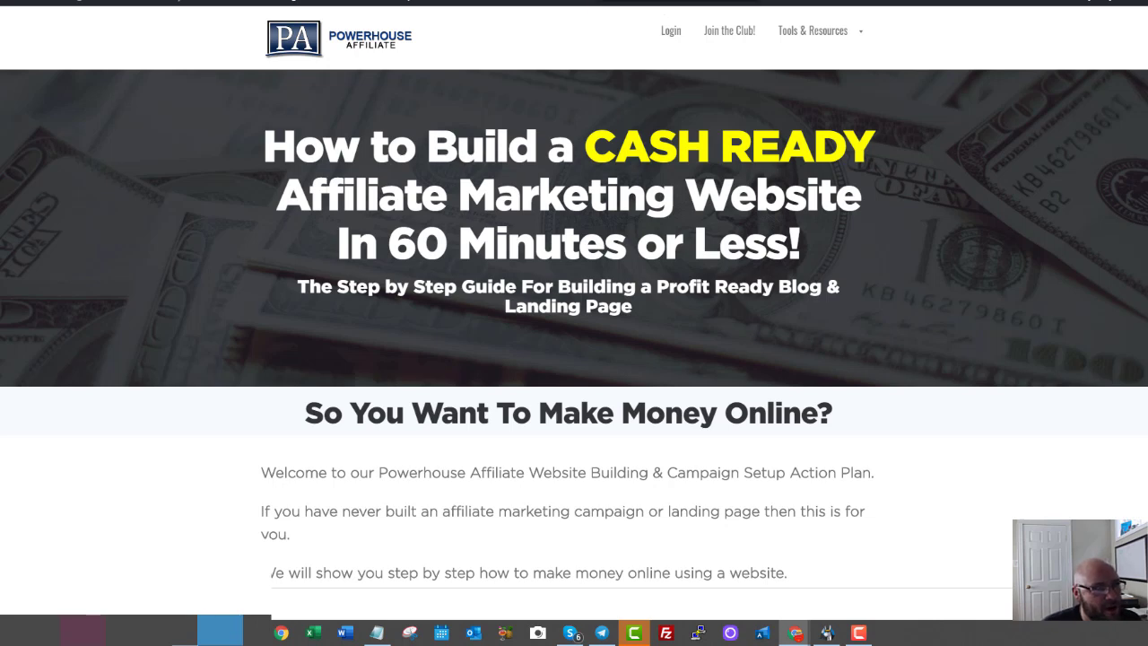
pyautogui.click(449, 1)
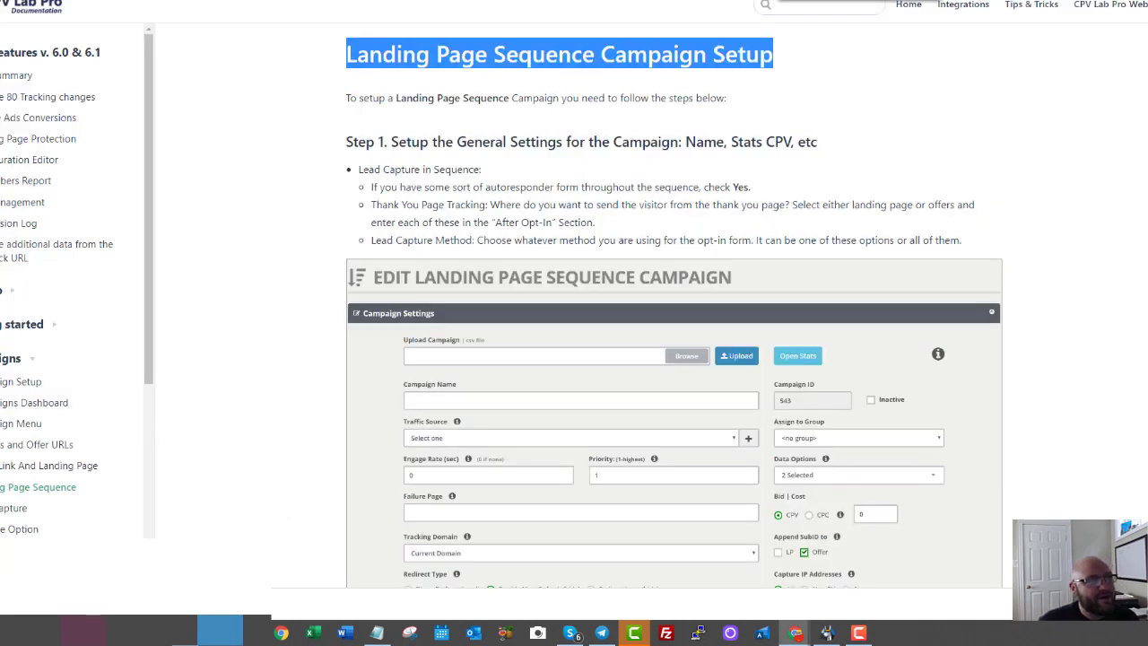
pyautogui.click(812, 1)
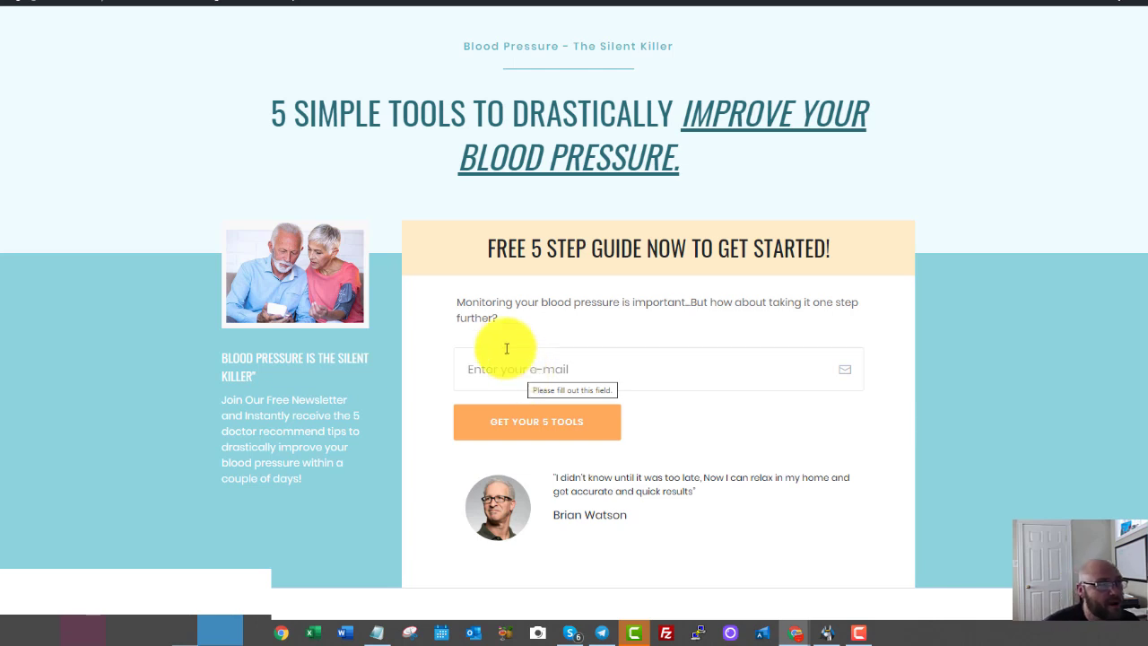
# Show the OptimizePress Aweber Integration help article.
pyautogui.click(614, 1)
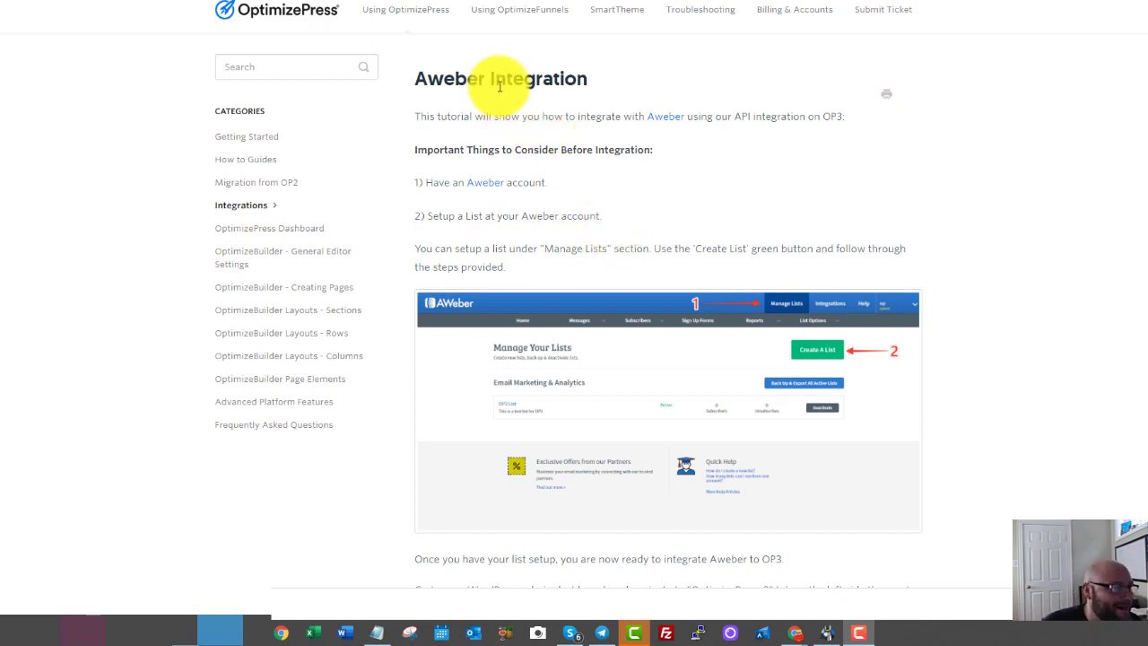
# Point out the Aweber article heading and list-setup paragraphs, then return to the blood-pressure landing page.
pyautogui.moveTo(499, 87); pyautogui.dragTo(558, 79)
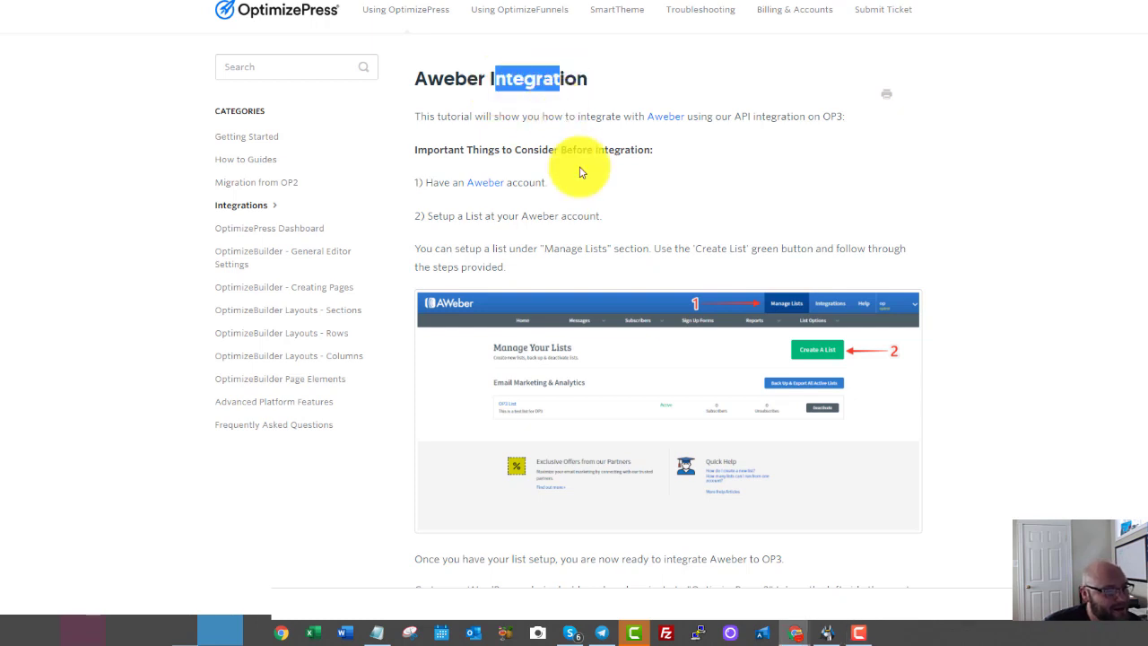
pyautogui.click(604, 222)
pyautogui.moveTo(487, 270); pyautogui.dragTo(448, 115)
pyautogui.click(448, 115)
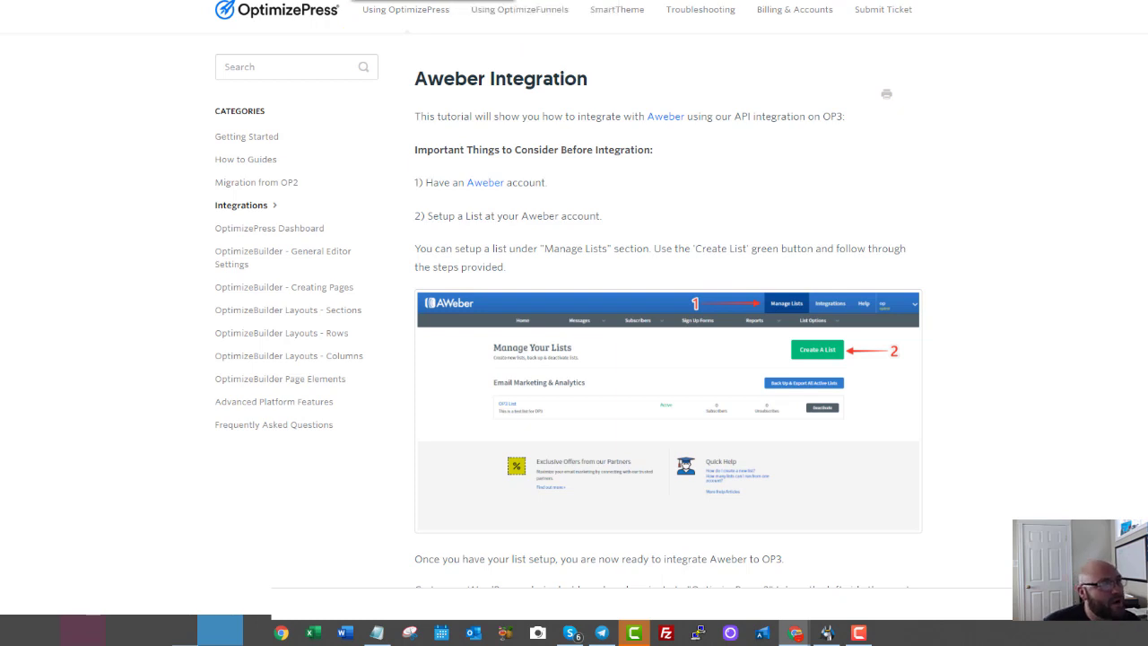
pyautogui.click(870, 1)
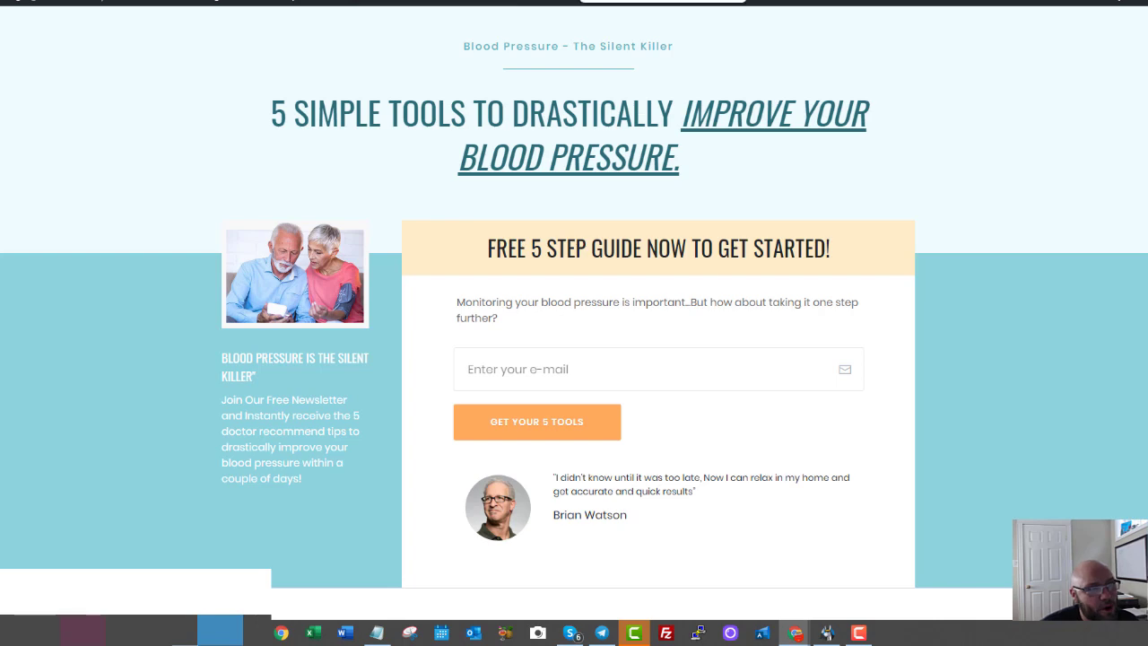
# Review the CPV Lab Pro sequence guide through Step 5 Links & Pixels, then move to a fresh browser tab.
pyautogui.click(807, 1)
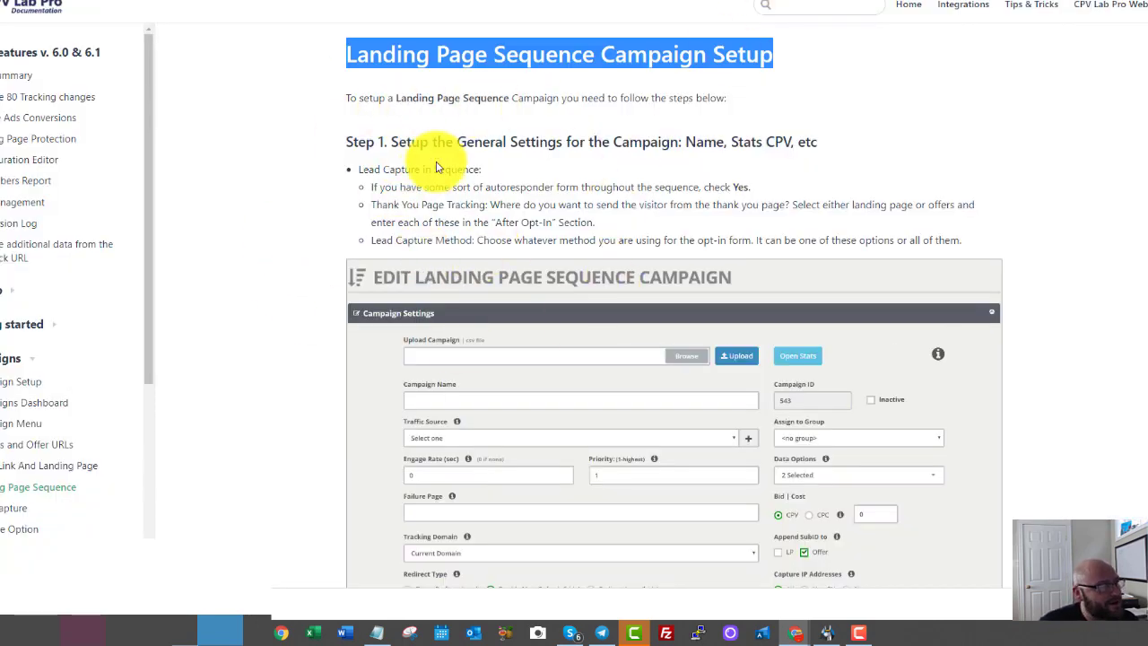
pyautogui.scroll(-12, 606, 186)
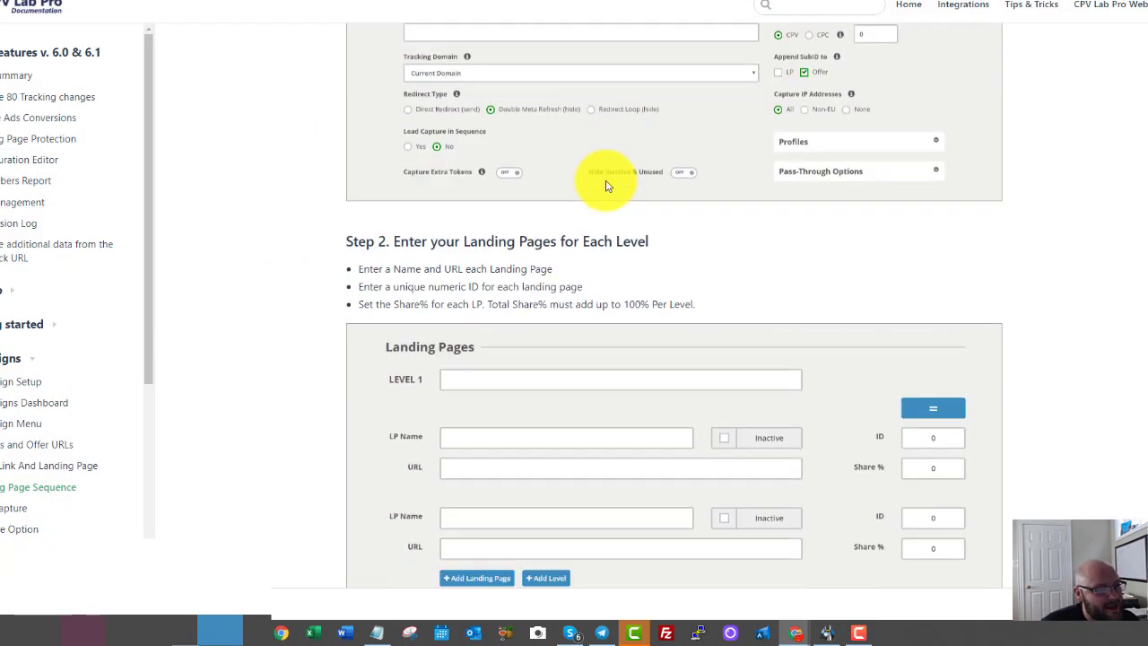
pyautogui.scroll(-15, 606, 186)
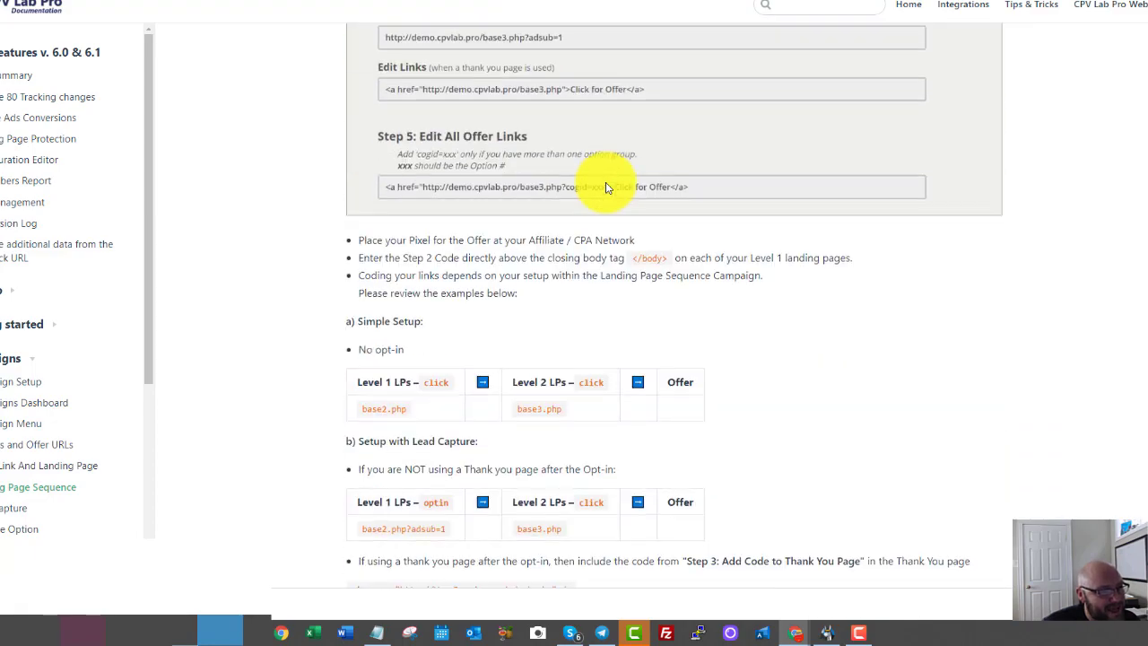
pyautogui.scroll(20, 605, 185)
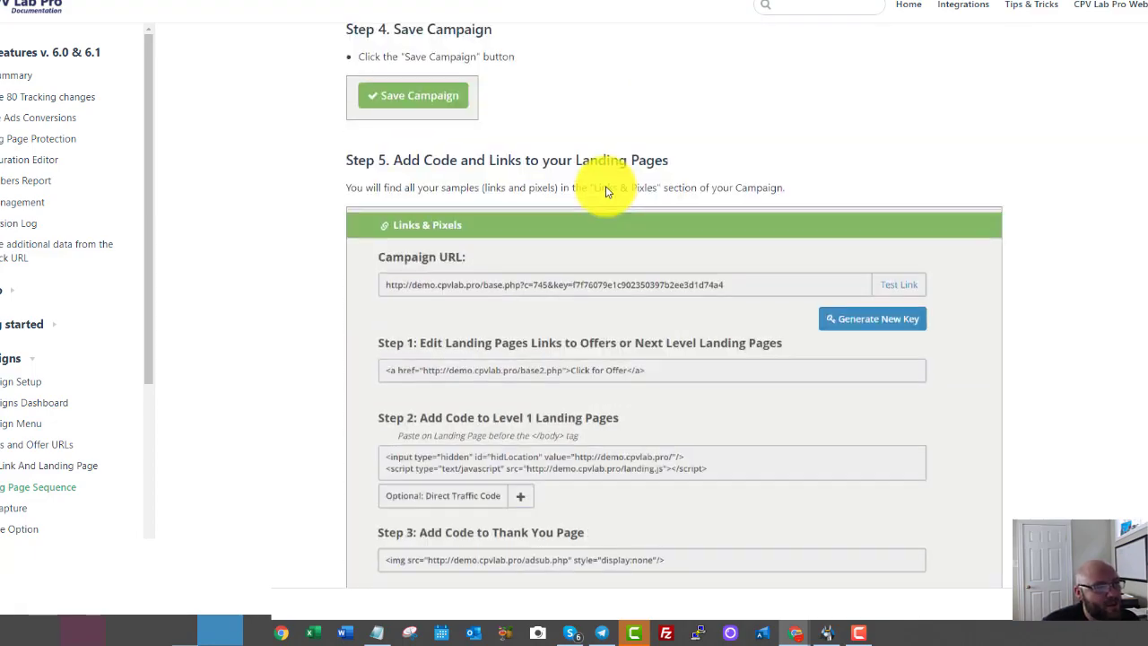
pyautogui.scroll(2, 606, 185)
pyautogui.scroll(-12, 569, 210)
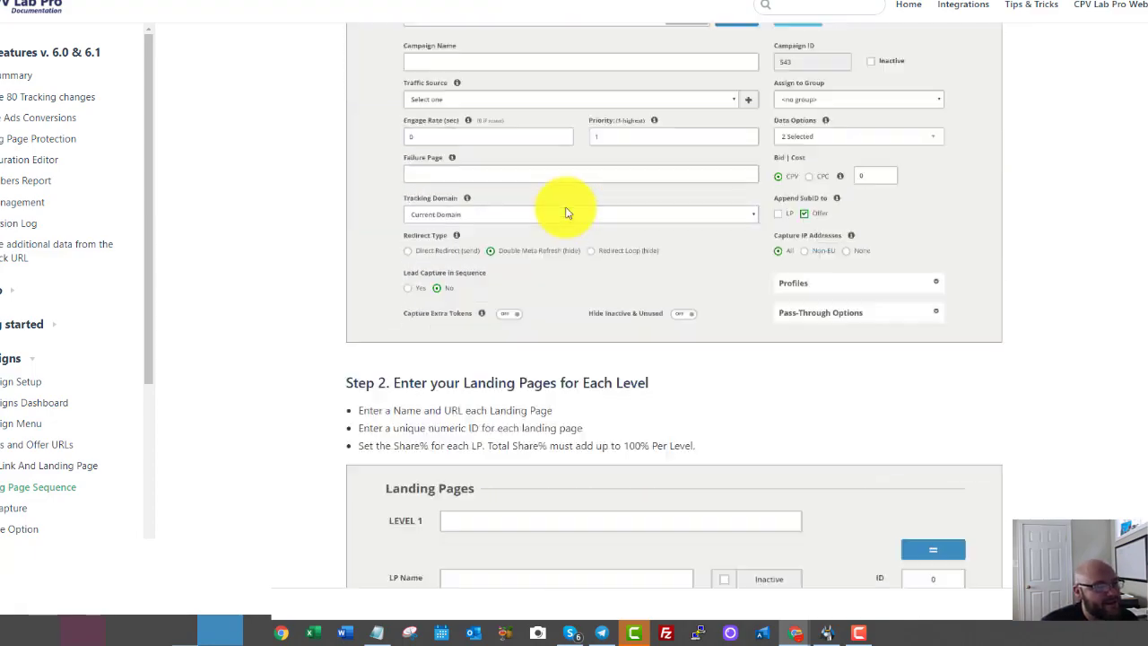
pyautogui.scroll(-5, 558, 223)
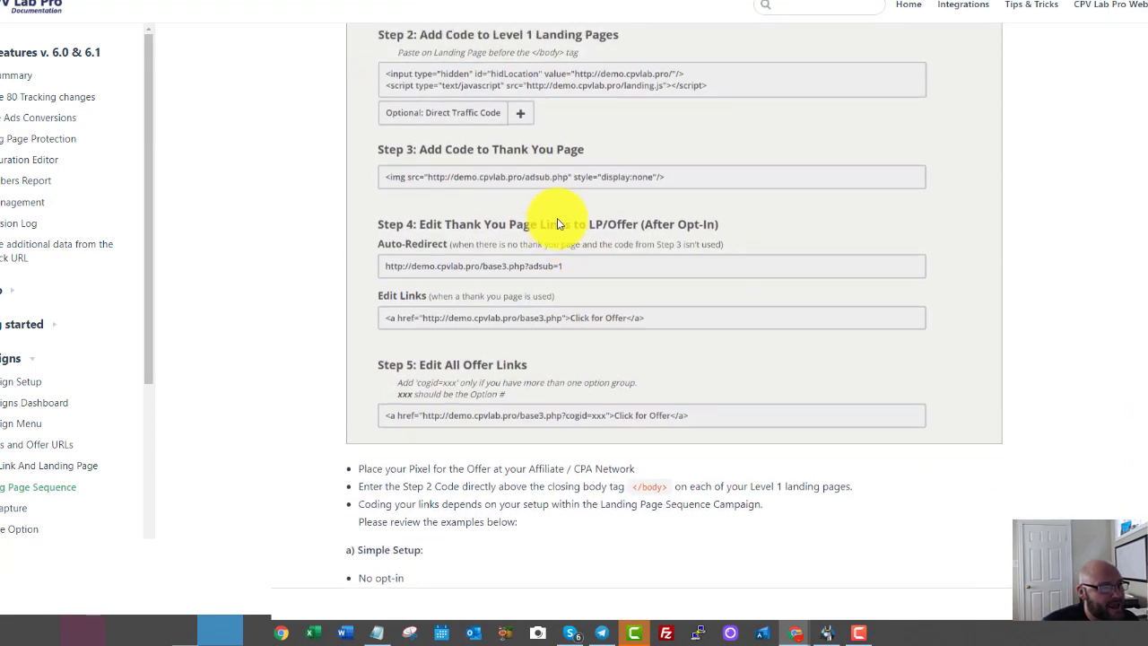
pyautogui.scroll(2, 341, 243)
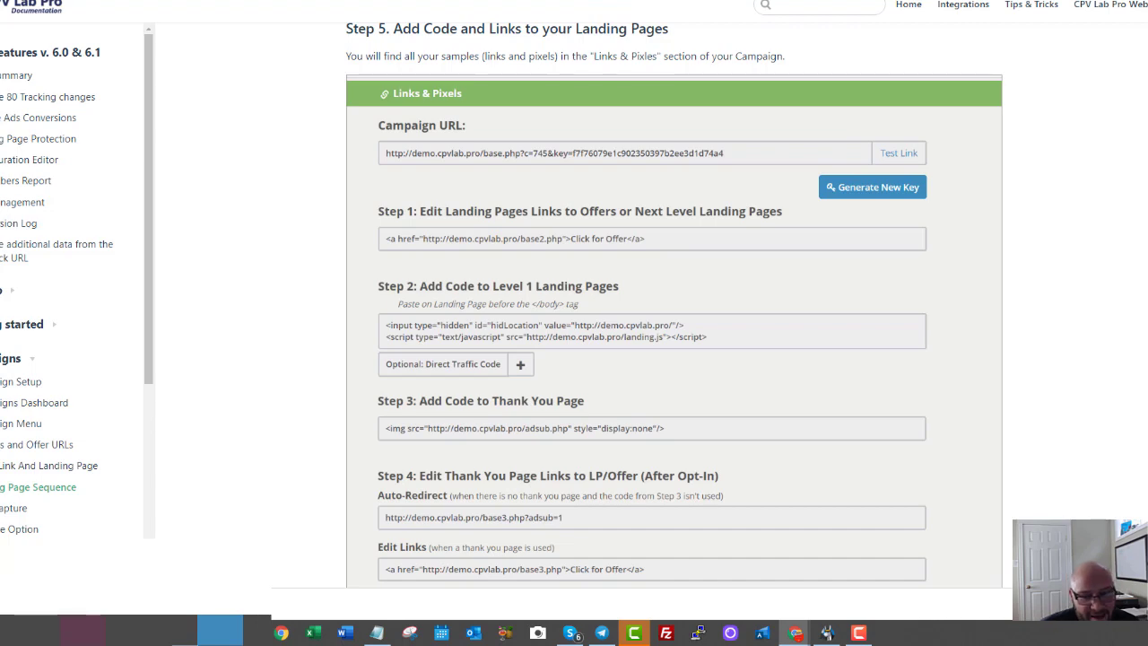
pyautogui.hotkey('alt', 'Tab')
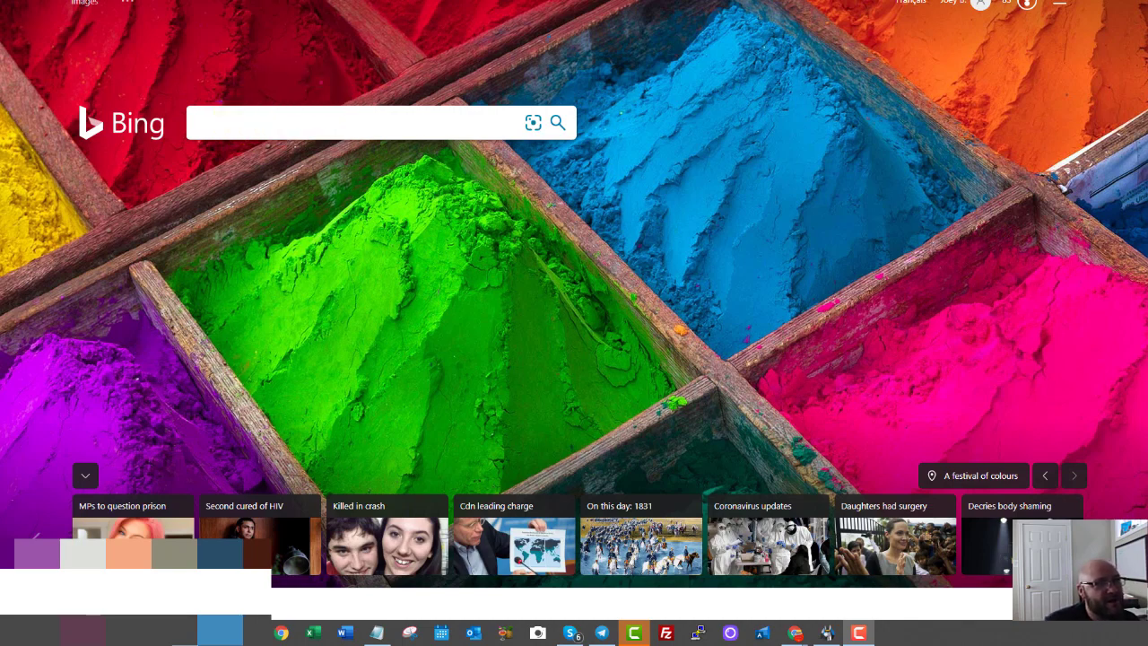
# Paste the campaign's securetrack.info tracking link into the new Edge tab and load it.
pyautogui.hotkey('ctrl', 'v')
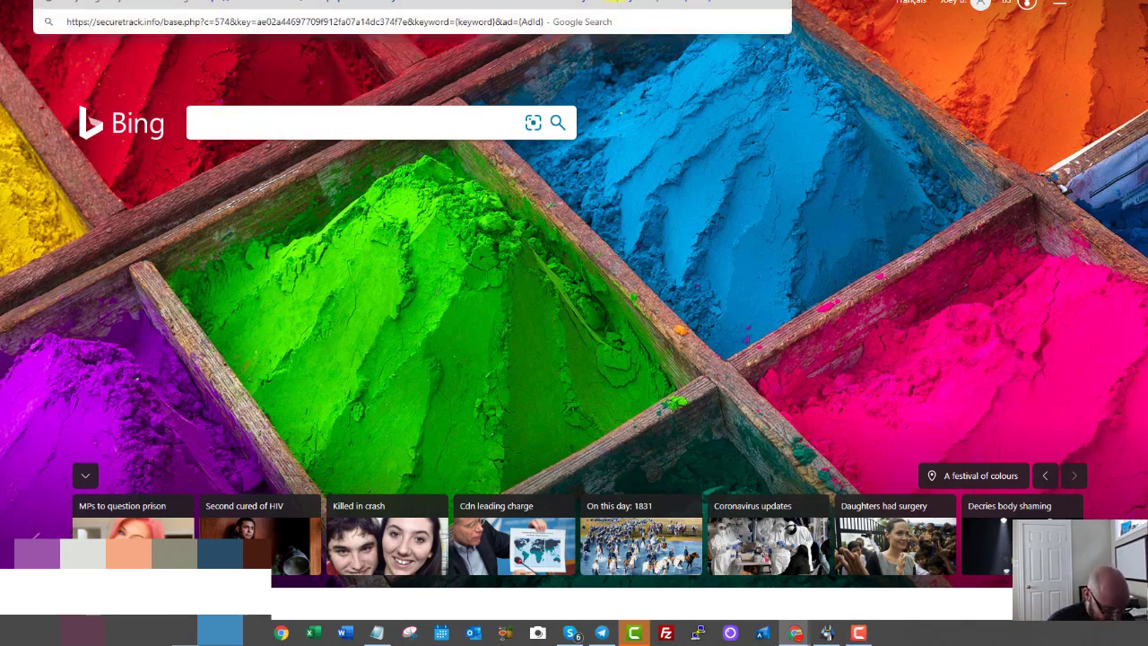
pyautogui.press('Return')
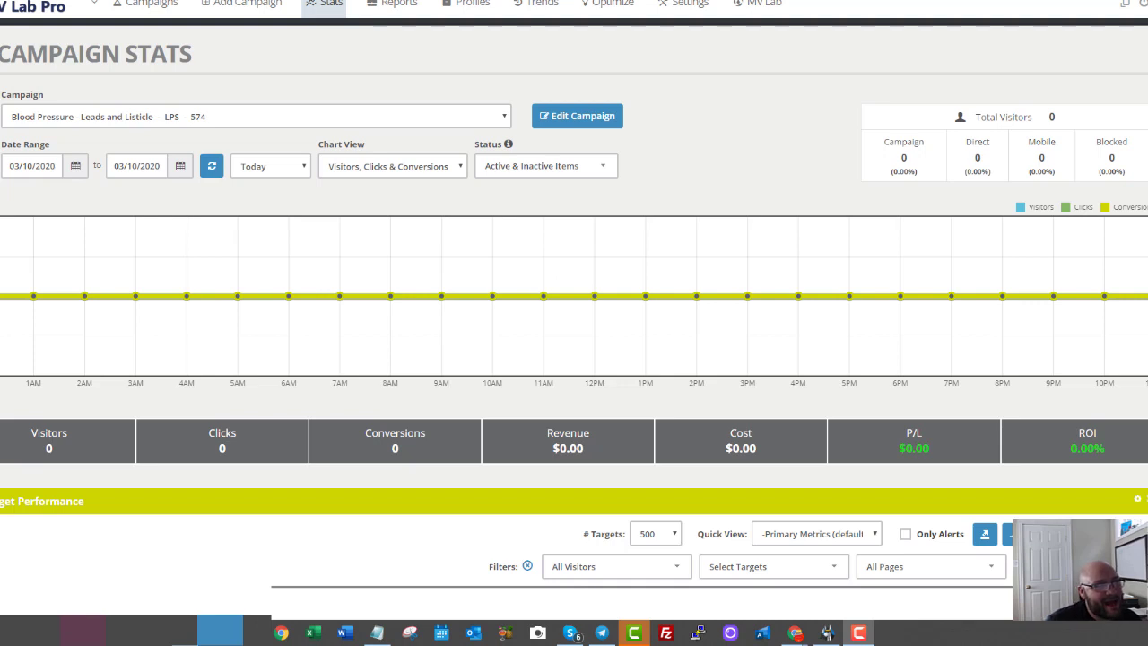
# Load the tracking link in a new tab and refresh Campaign Stats to register 1 visitor.
pyautogui.hotkey('ctrl', 't')
pyautogui.write('https://securetrack.info/base.php?c=574&key=ae02a44697709f912fa07a14dc374f7e&keyword={keyword}&ad={AdId}')
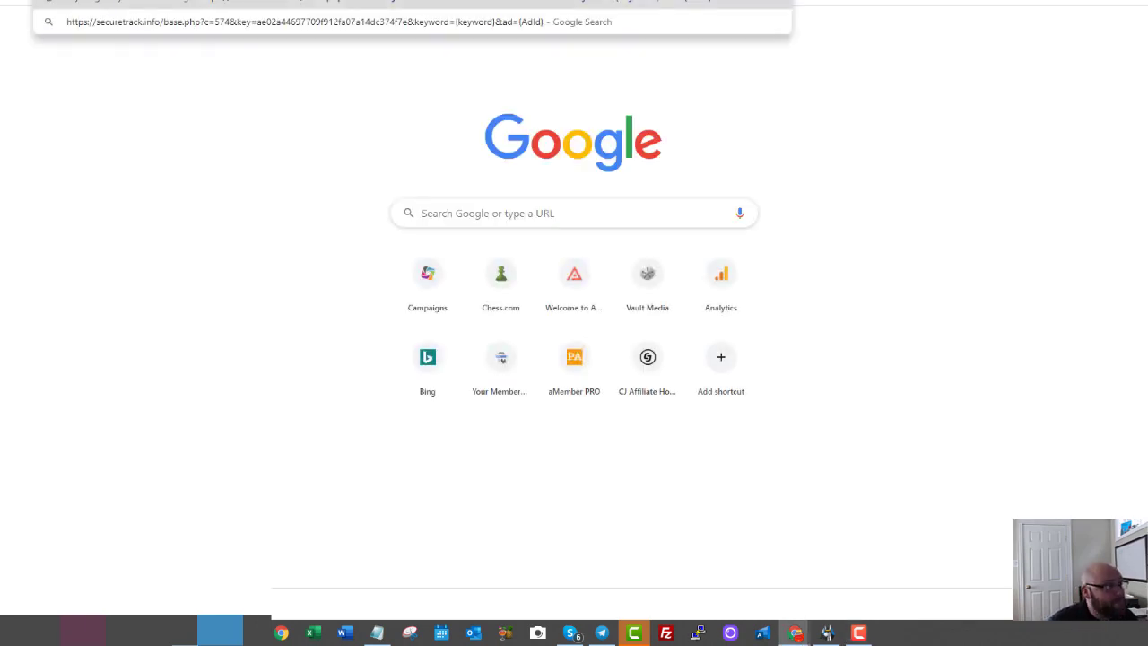
pyautogui.press('Return')
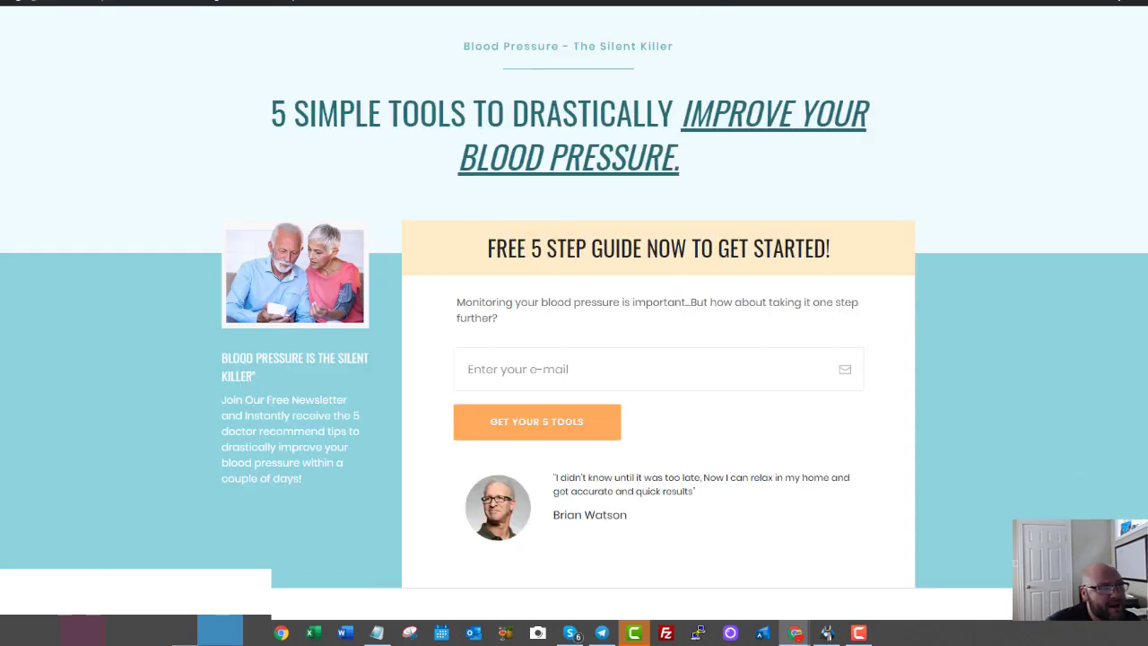
pyautogui.hotkey('ctrl', 'shift', 'Tab')
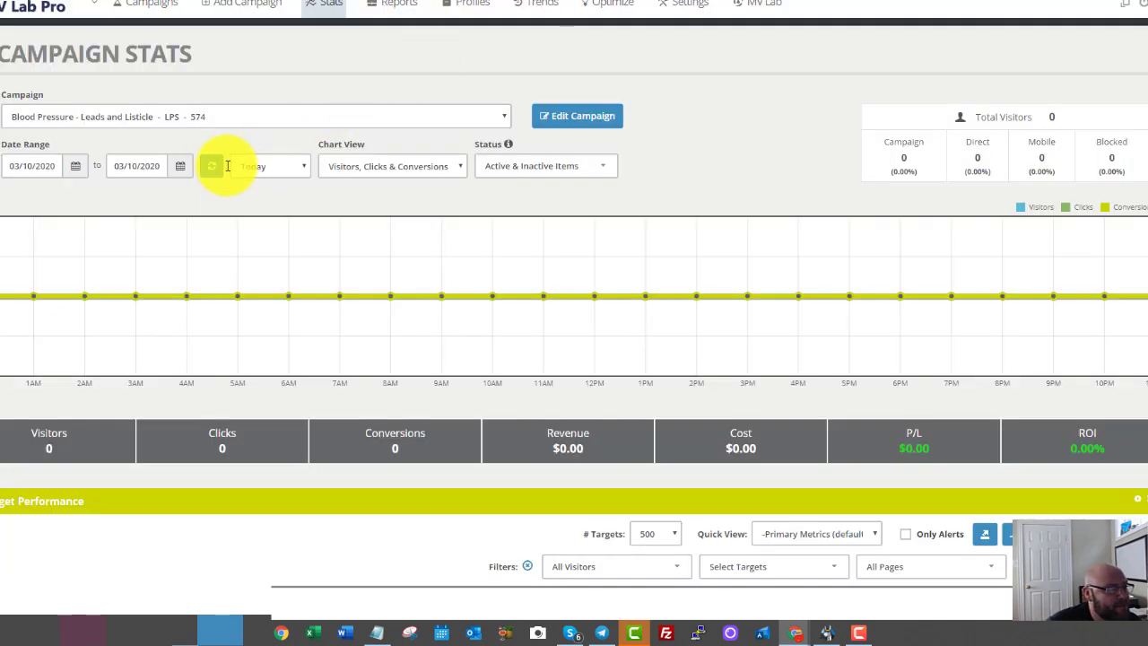
pyautogui.click(210, 168)
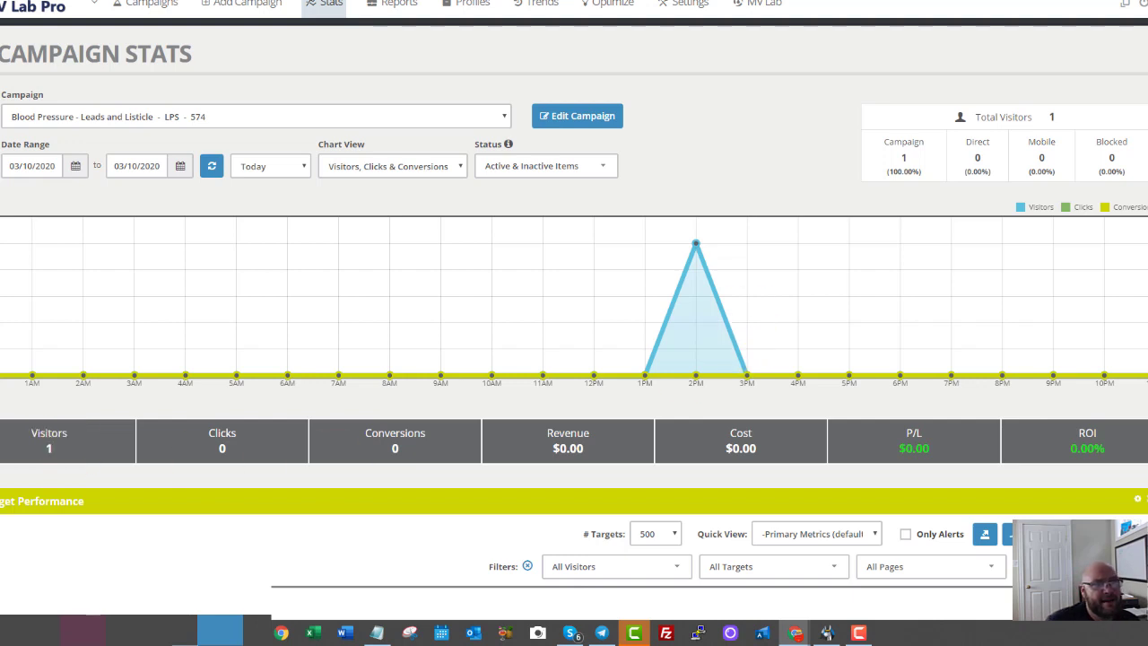
pyautogui.click(944, 1)
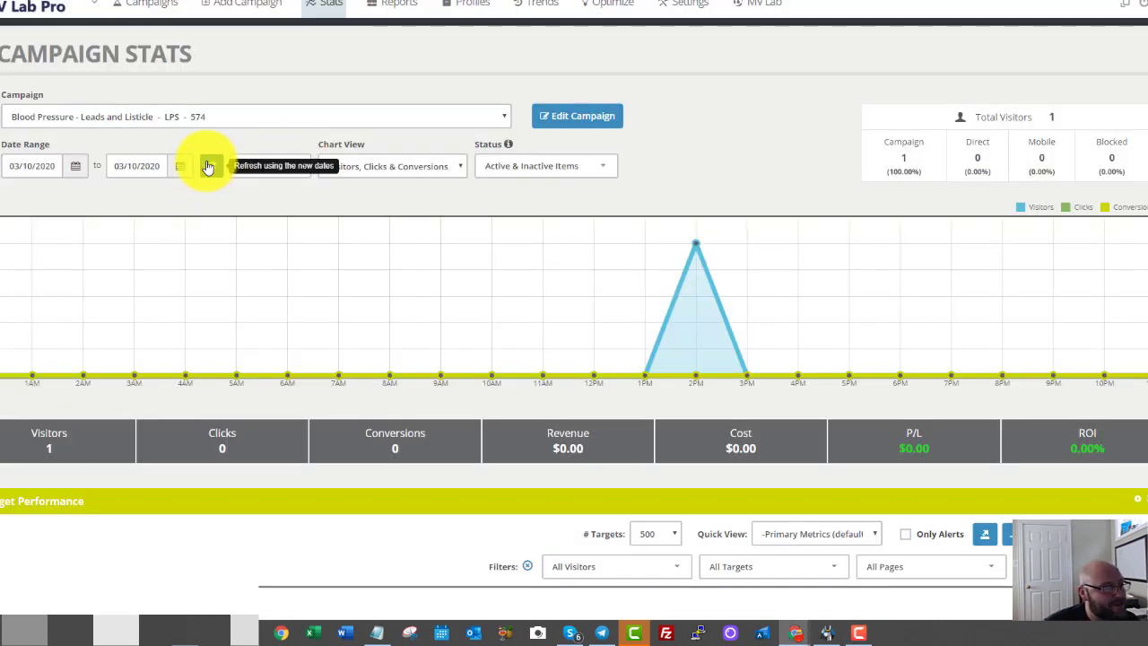
# Refresh the stats, mark the 1 subscriber in the ad row, then return to the landing page.
pyautogui.click(208, 167)
pyautogui.scroll(-1, 366, 314)
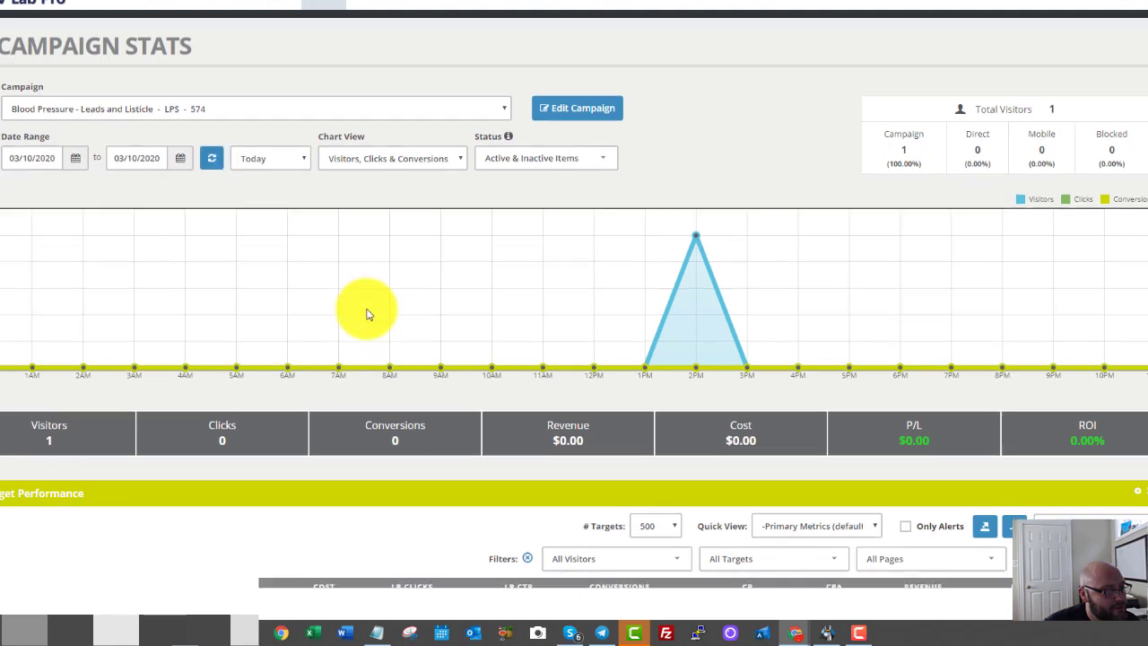
pyautogui.scroll(-4, 366, 314)
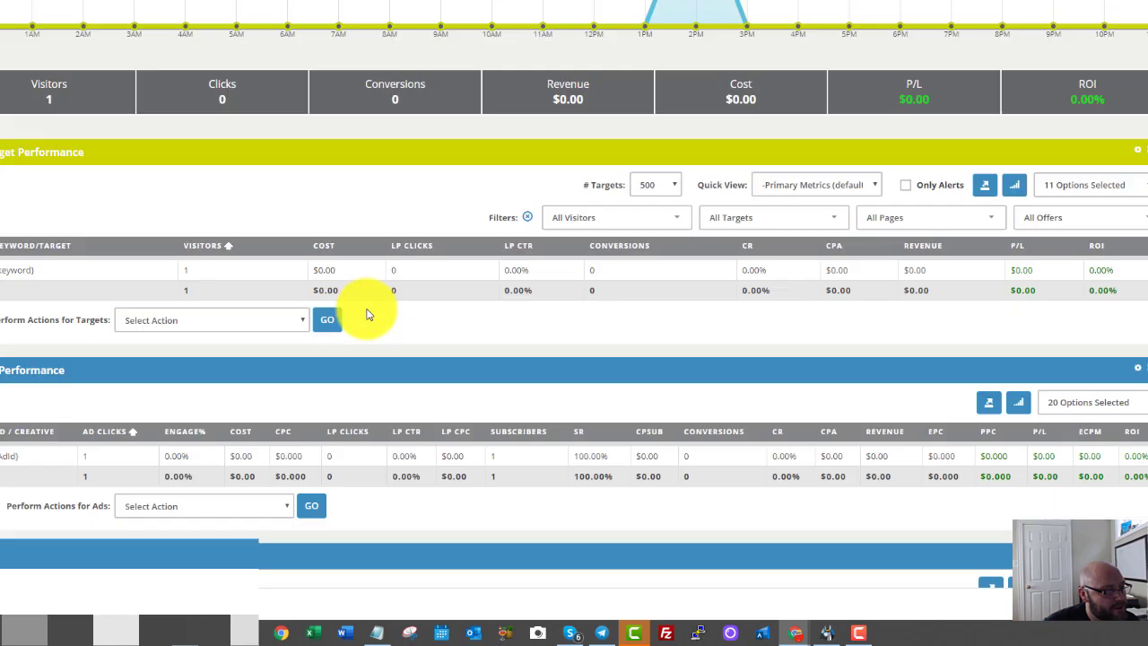
pyautogui.doubleClick(493, 457)
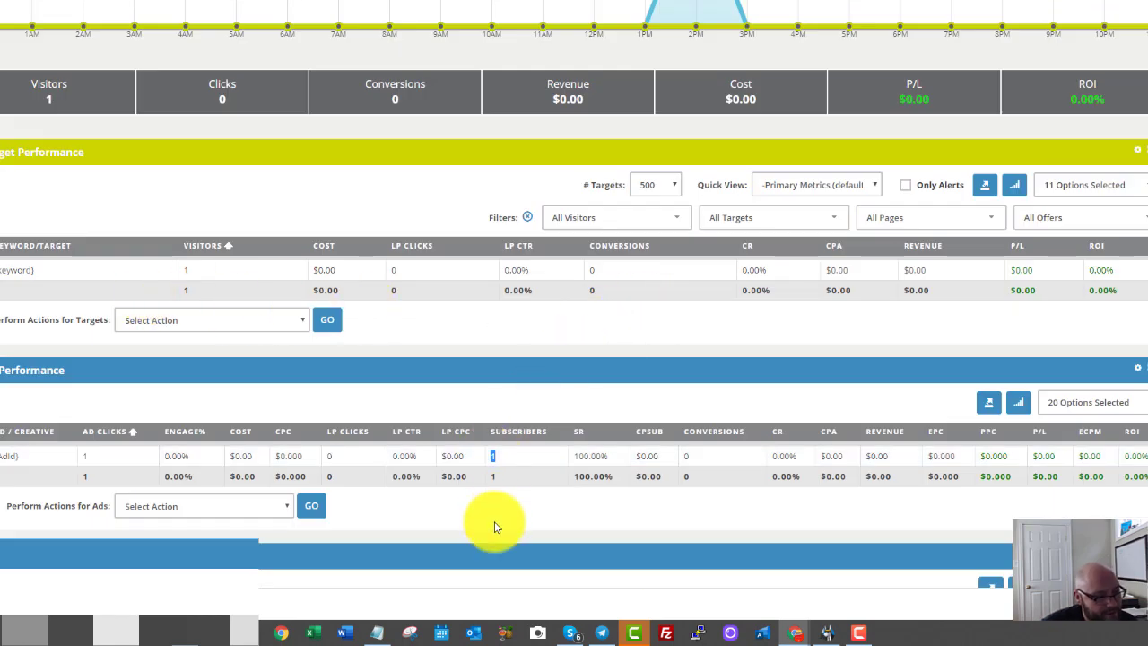
pyautogui.click(487, 526)
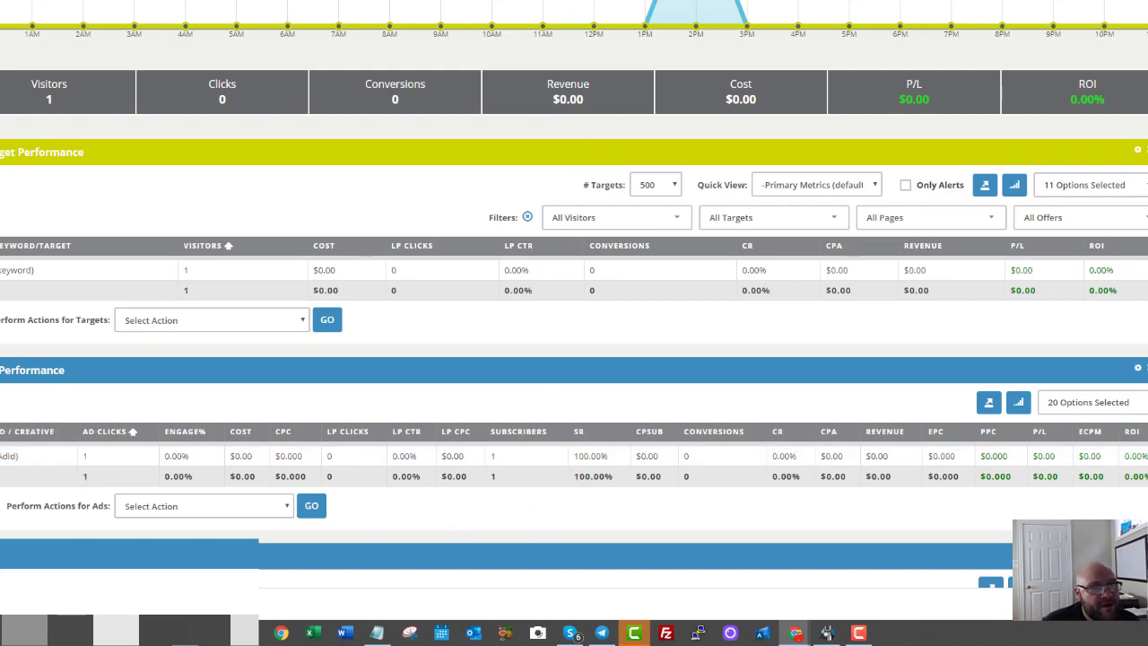
pyautogui.click(408, 1)
pyautogui.scroll(-2, 400, 178)
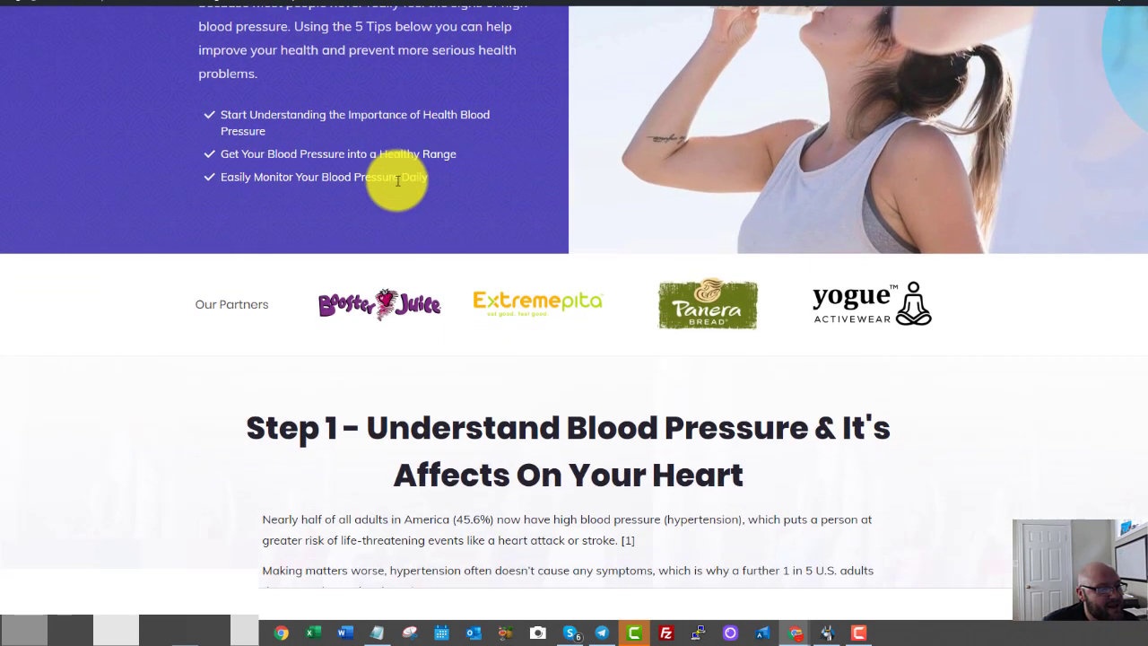
# Scroll to the Step 1 explainer video and click it to trigger a tracked click.
pyautogui.scroll(-3, 398, 180)
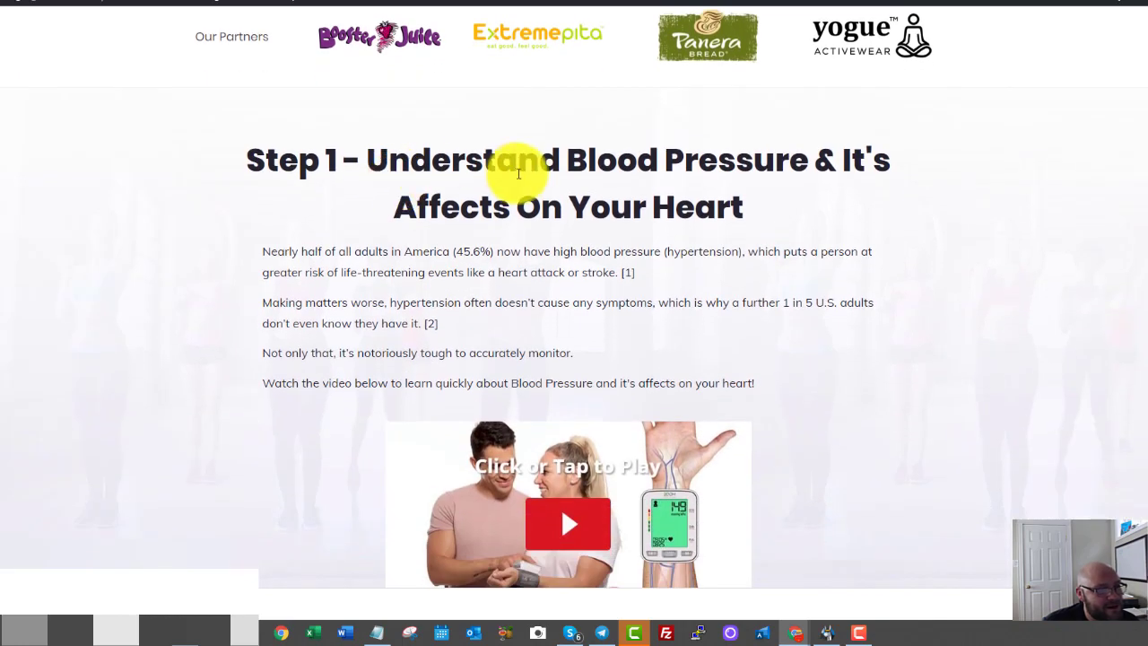
pyautogui.scroll(-2, 520, 174)
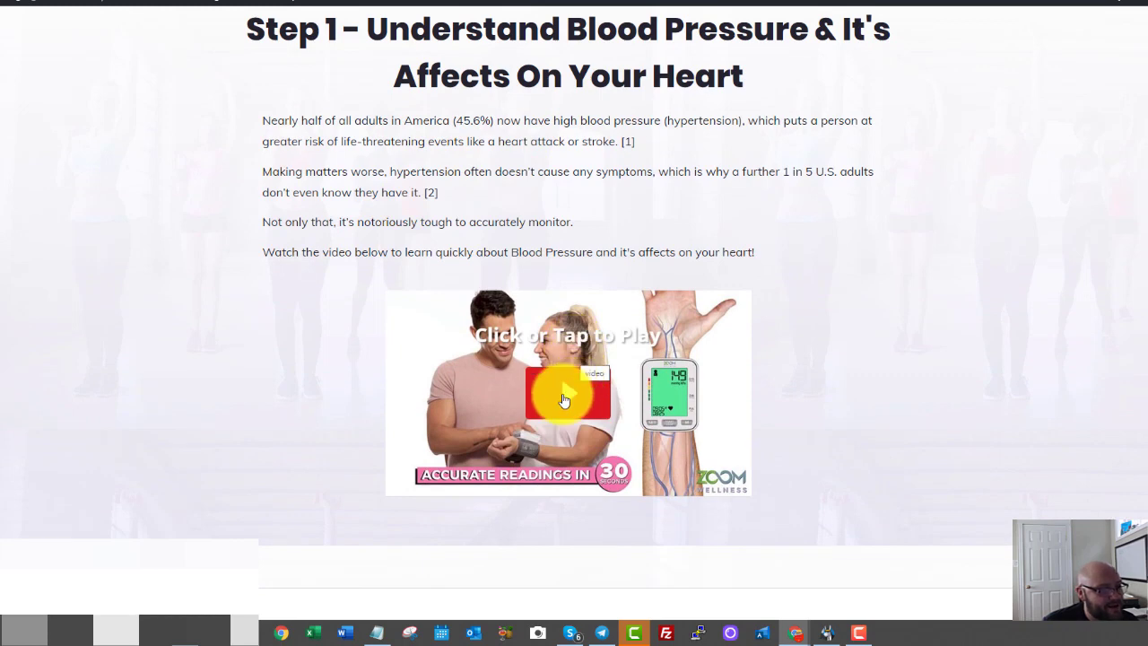
pyautogui.click(563, 400)
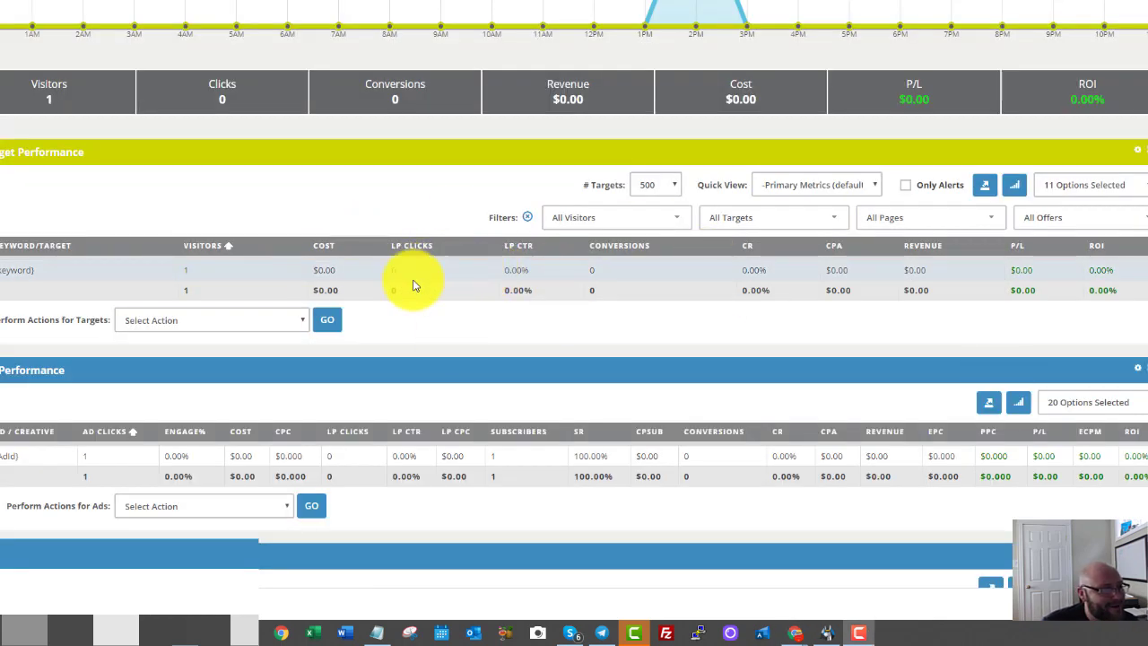
# Refresh today's stats and check the 1 click, 1 subscriber and 100.00% LP CTR for LP 1.
pyautogui.scroll(4, 373, 293)
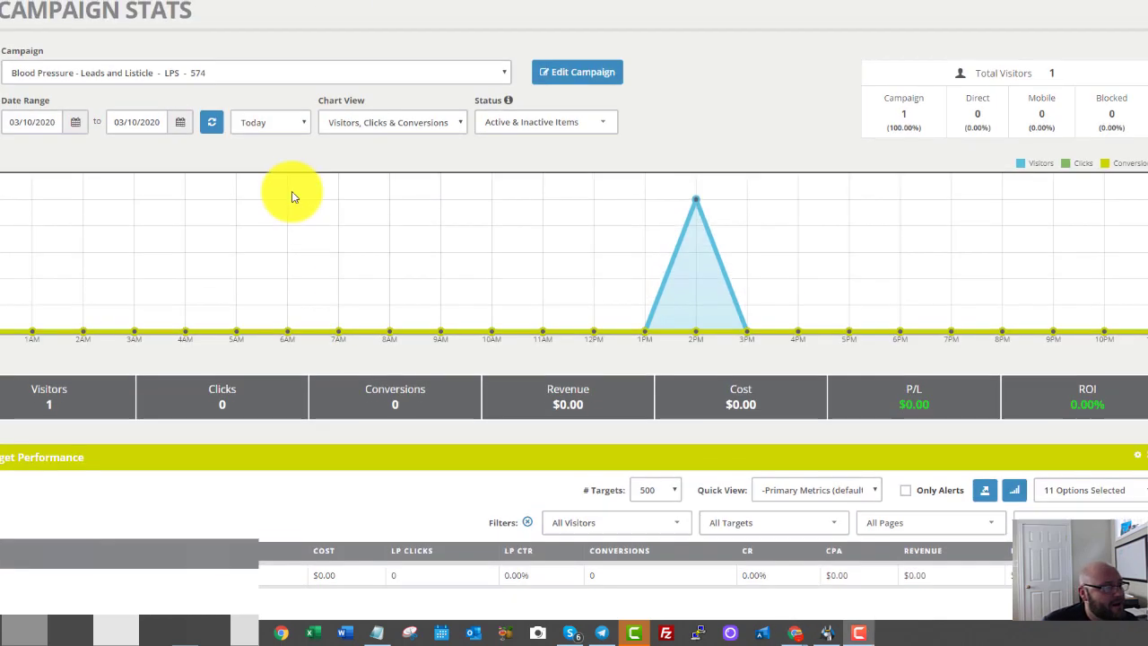
pyautogui.click(213, 122)
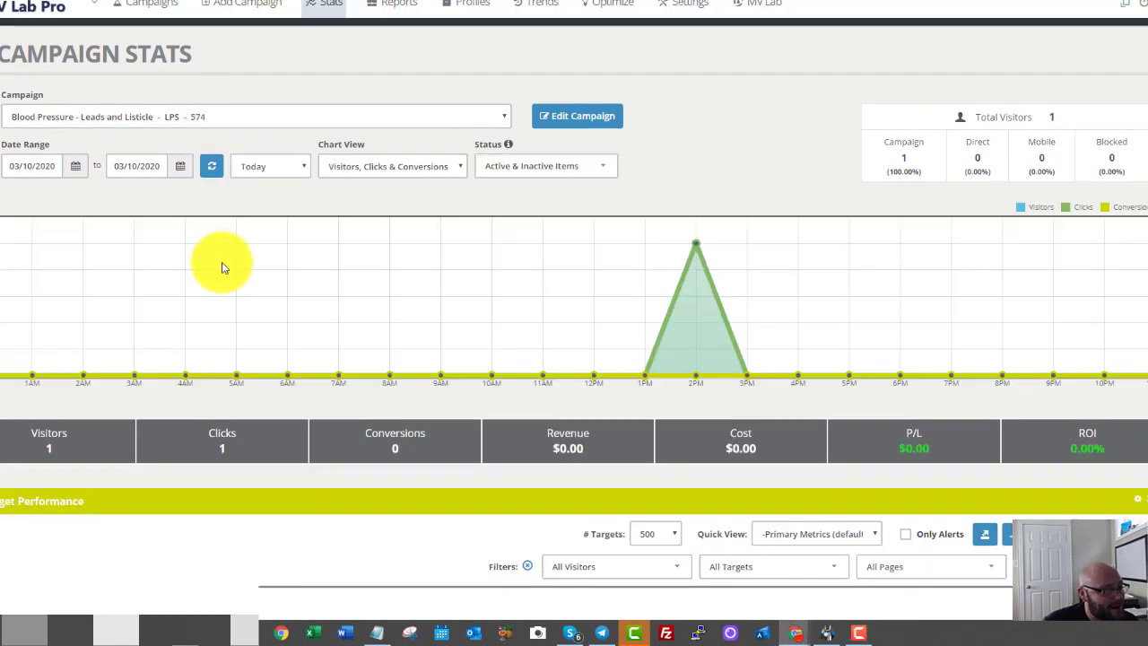
pyautogui.scroll(-2, 207, 258)
pyautogui.doubleClick(215, 231)
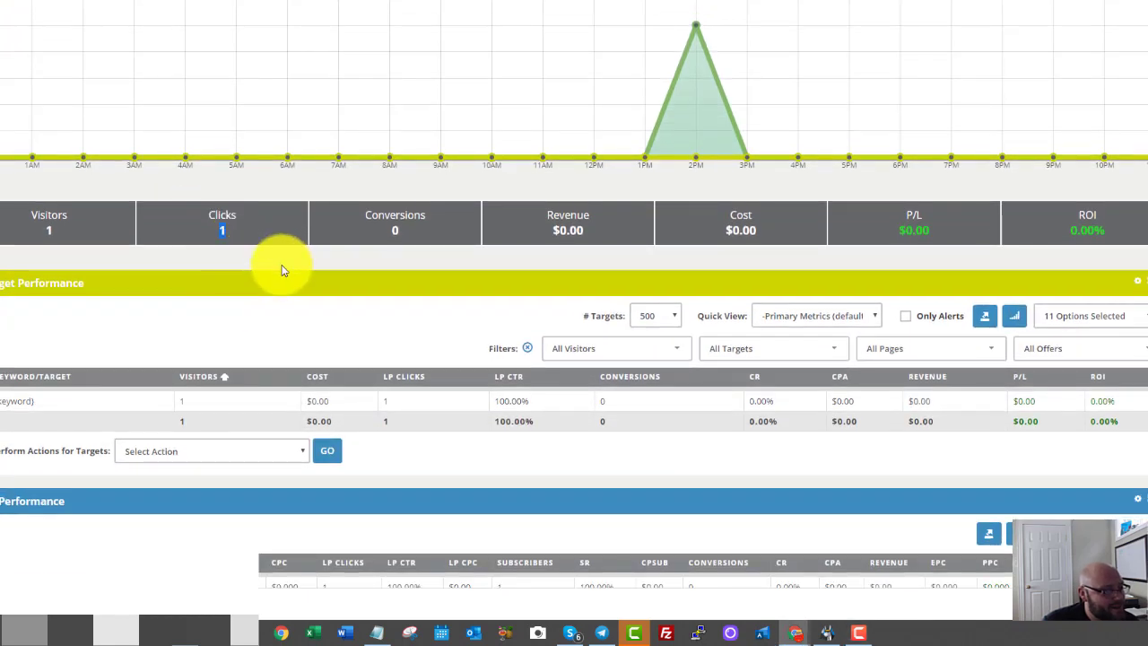
pyautogui.scroll(-2, 502, 422)
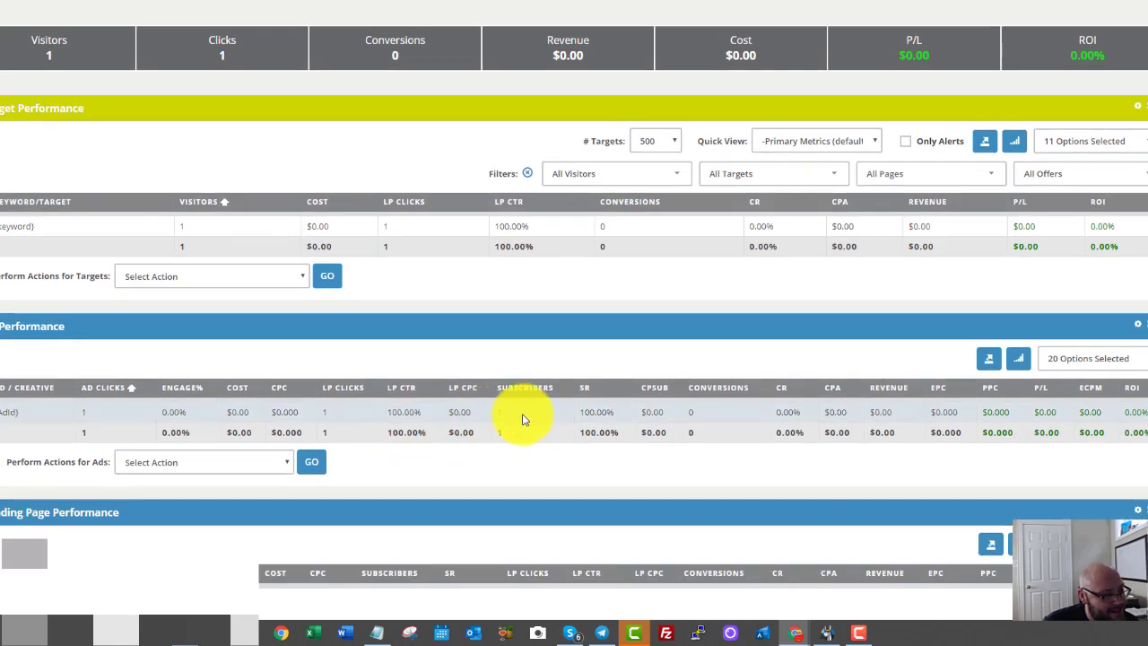
pyautogui.doubleClick(480, 419)
pyautogui.scroll(-2, 449, 415)
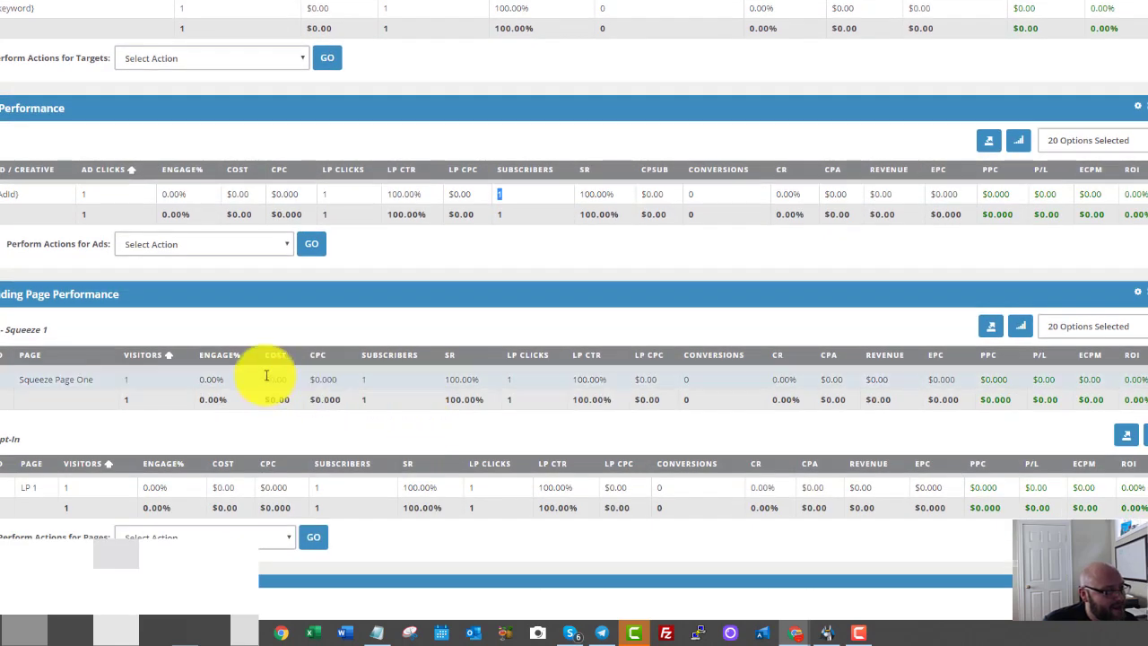
pyautogui.scroll(-3, 203, 382)
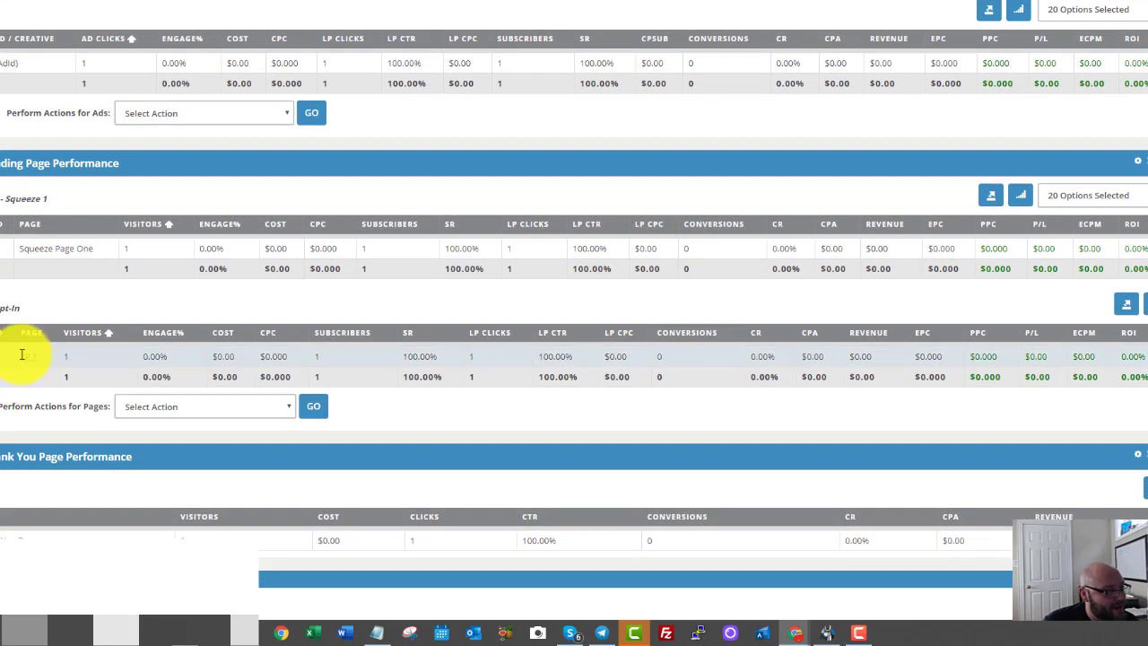
pyautogui.moveTo(21, 356); pyautogui.dragTo(40, 358)
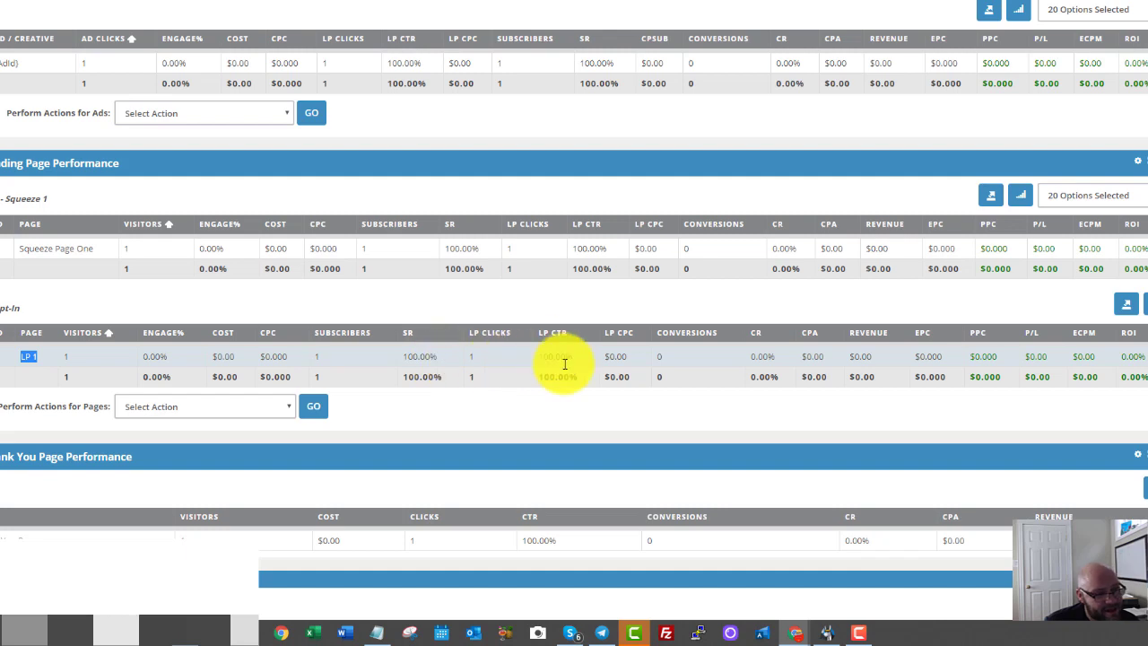
pyautogui.moveTo(570, 354); pyautogui.dragTo(539, 357)
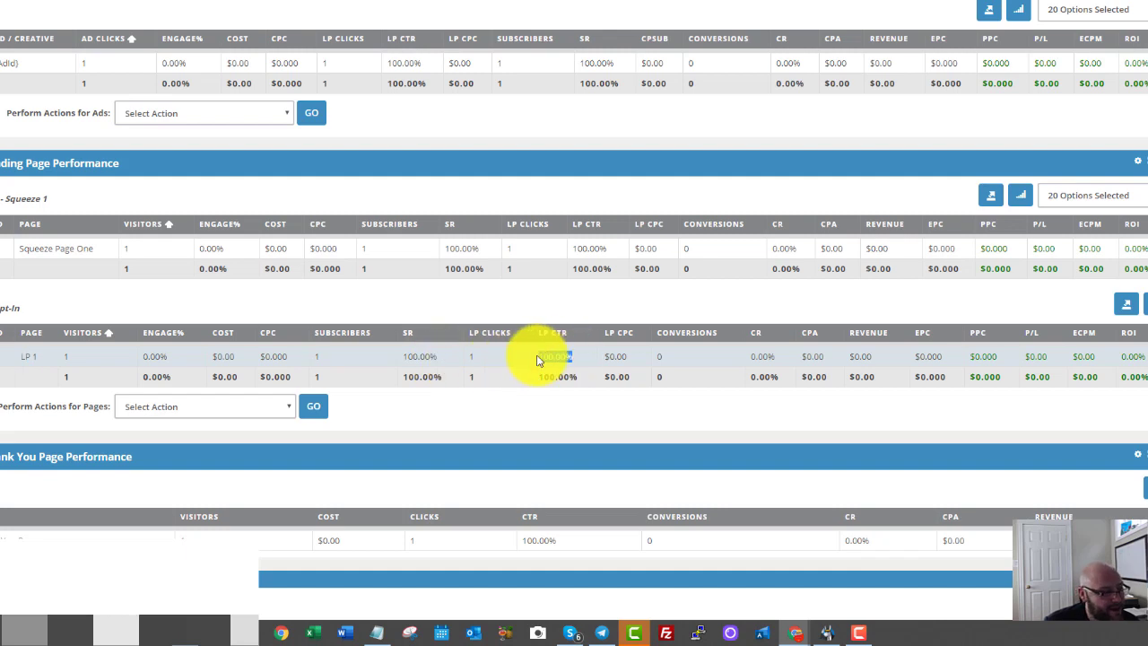
pyautogui.click(12, 307)
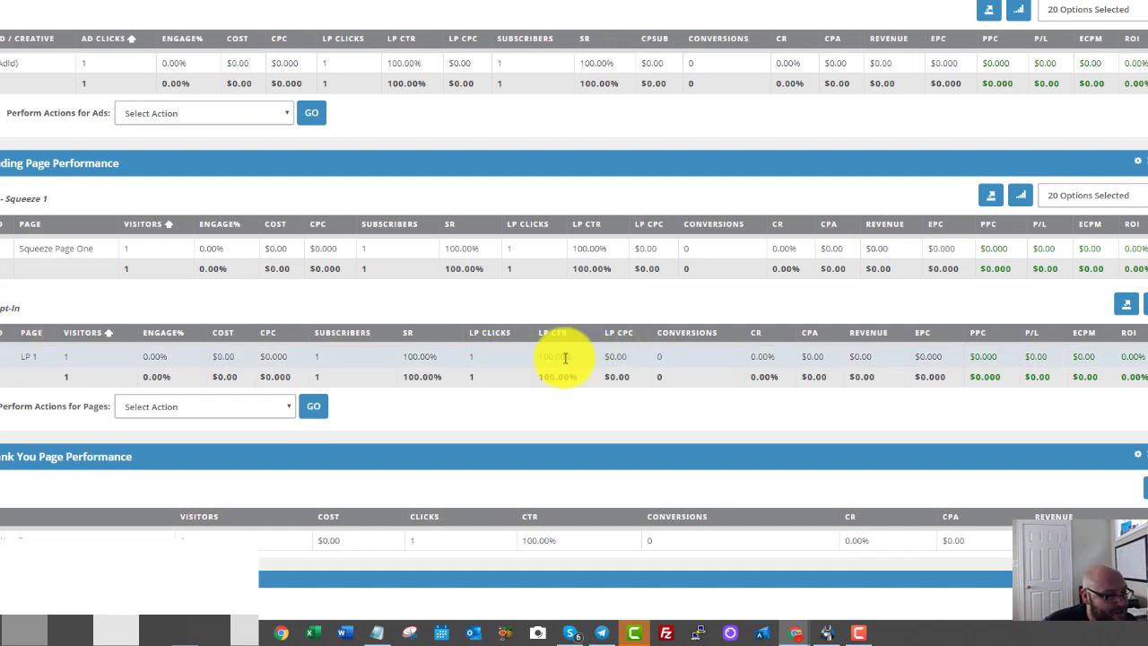
# Scan the Target, Ad, Landing Page and Offer tables, marking the first-row keyword target.
pyautogui.scroll(-3, 532, 366)
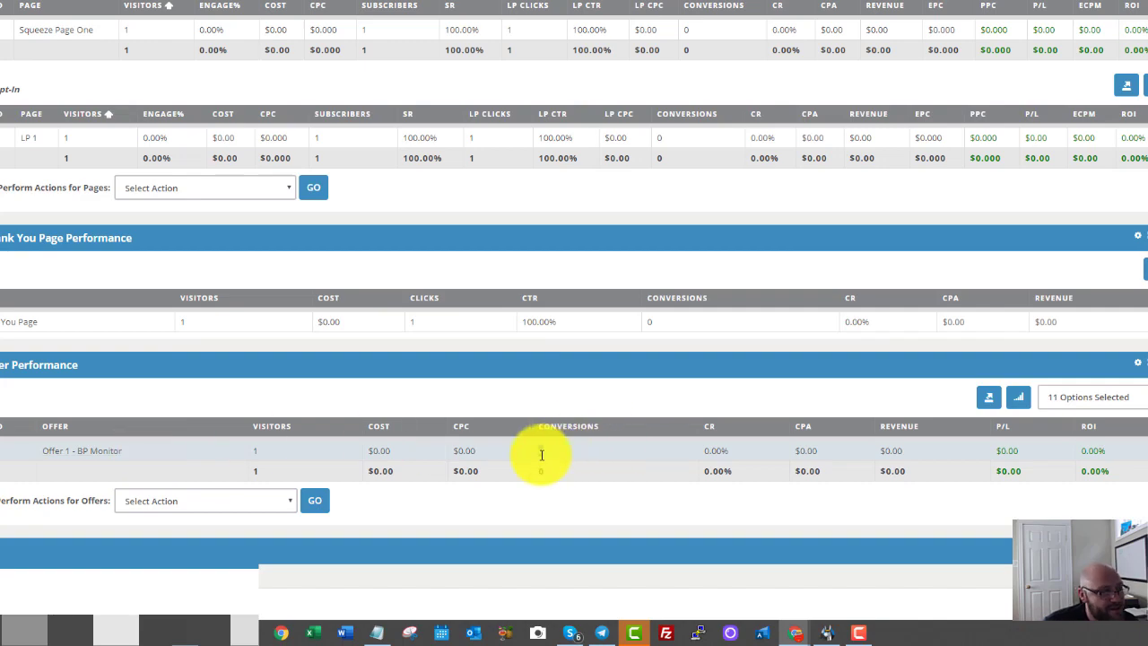
pyautogui.scroll(10, 542, 460)
pyautogui.scroll(3, 541, 461)
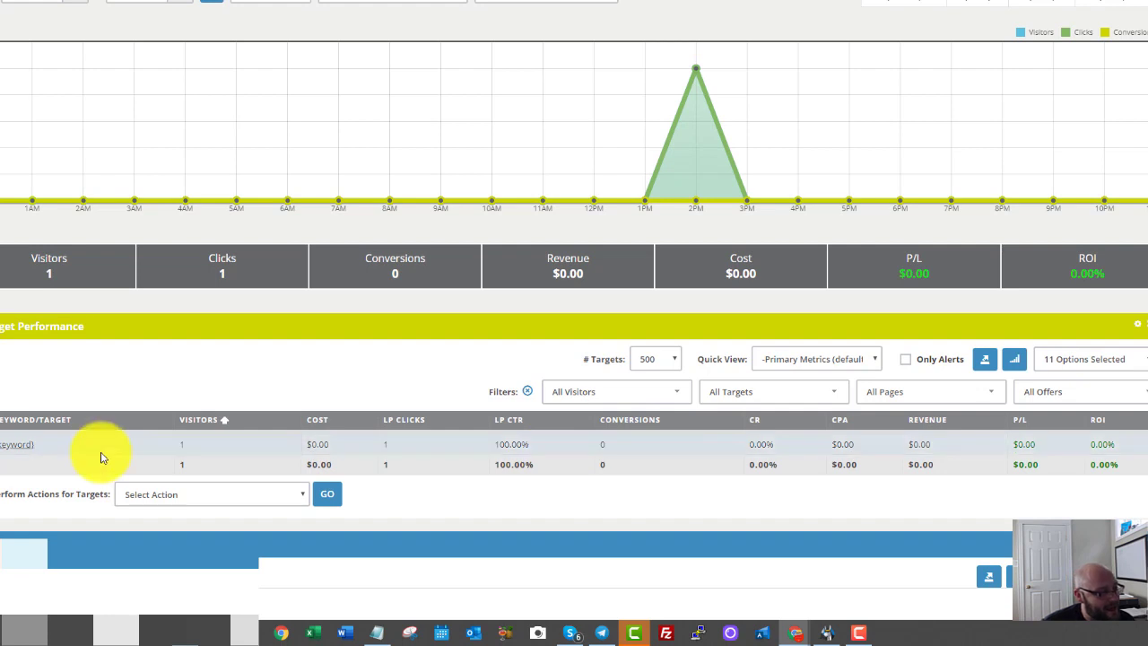
pyautogui.moveTo(36, 444); pyautogui.dragTo(7, 445)
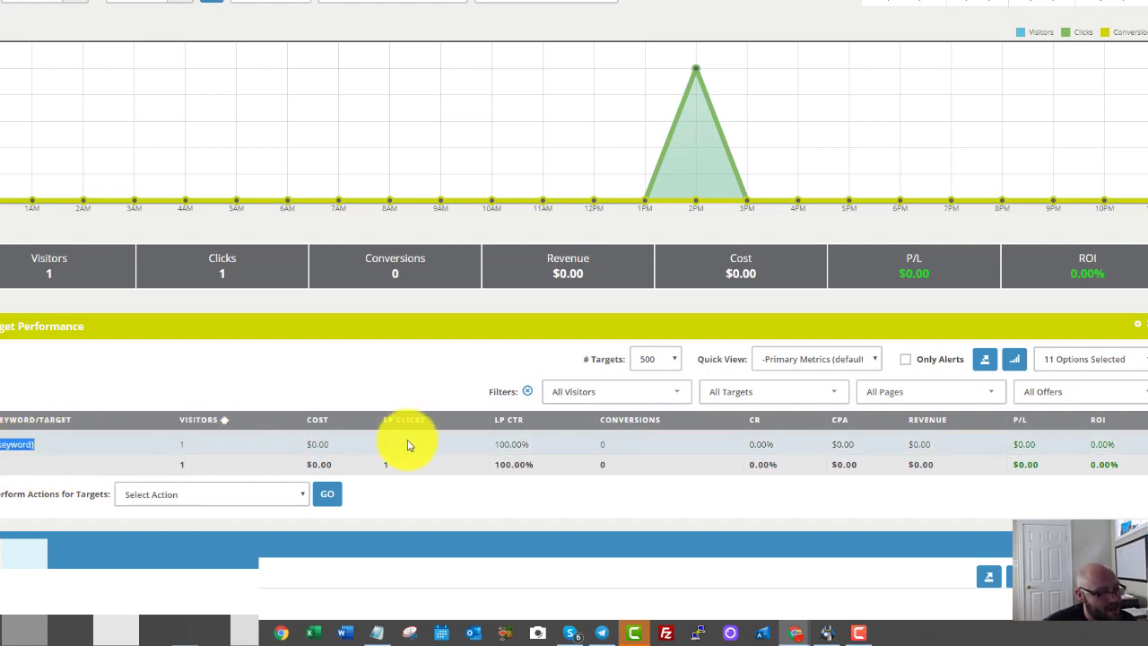
pyautogui.scroll(-3, 409, 446)
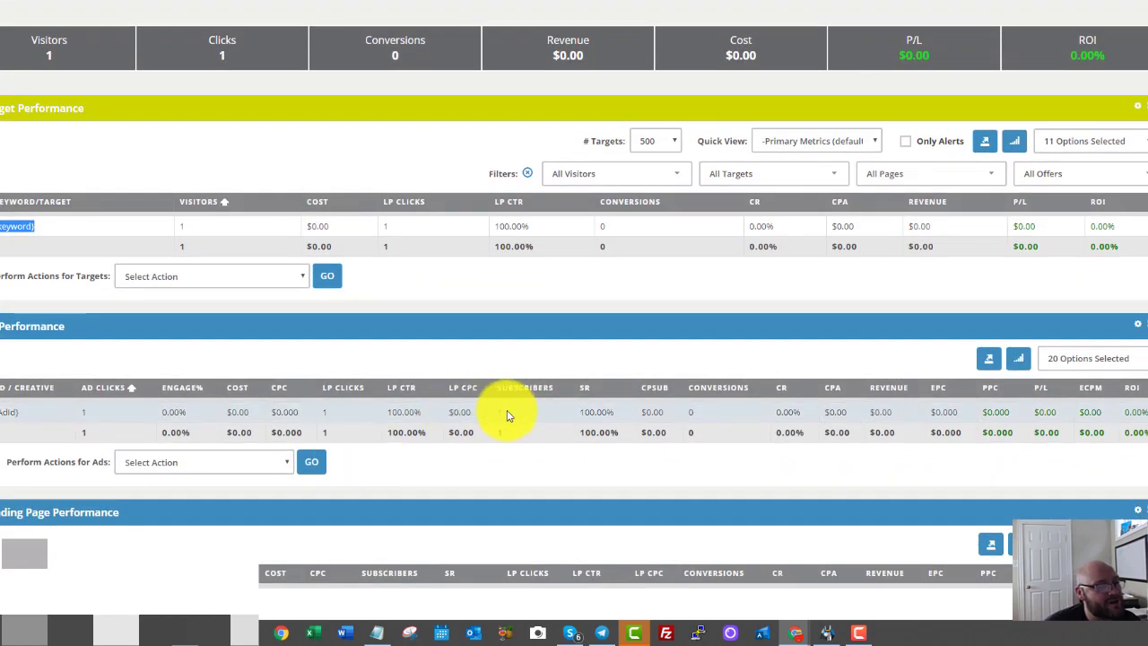
pyautogui.scroll(4, 506, 415)
pyautogui.scroll(1, 475, 54)
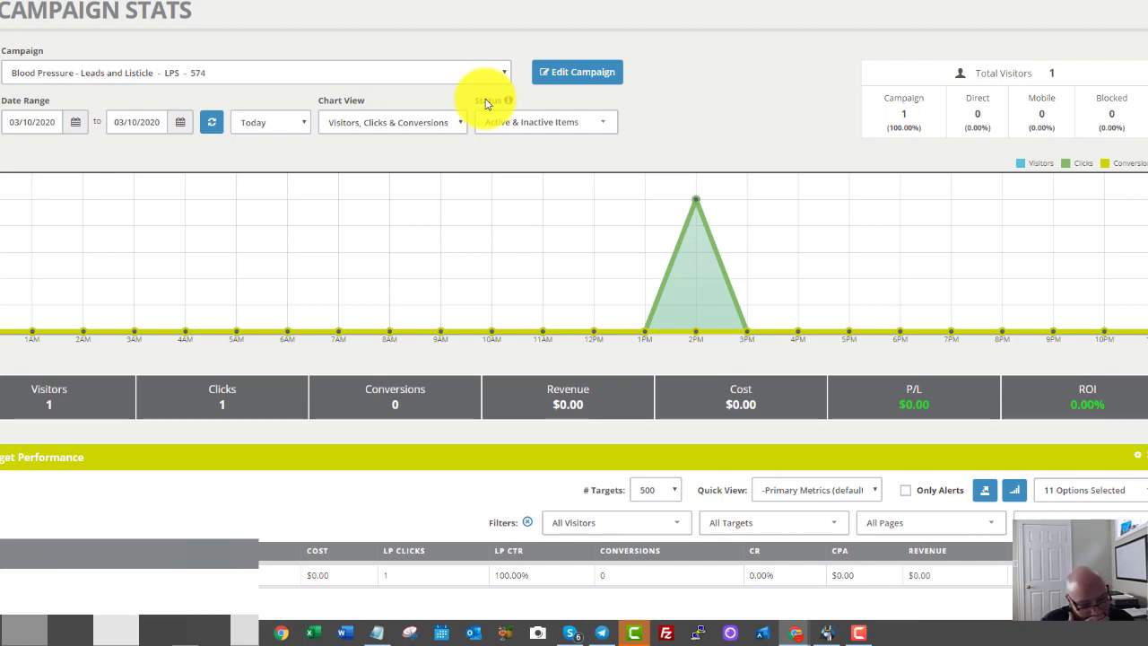
pyautogui.scroll(-3, 397, 120)
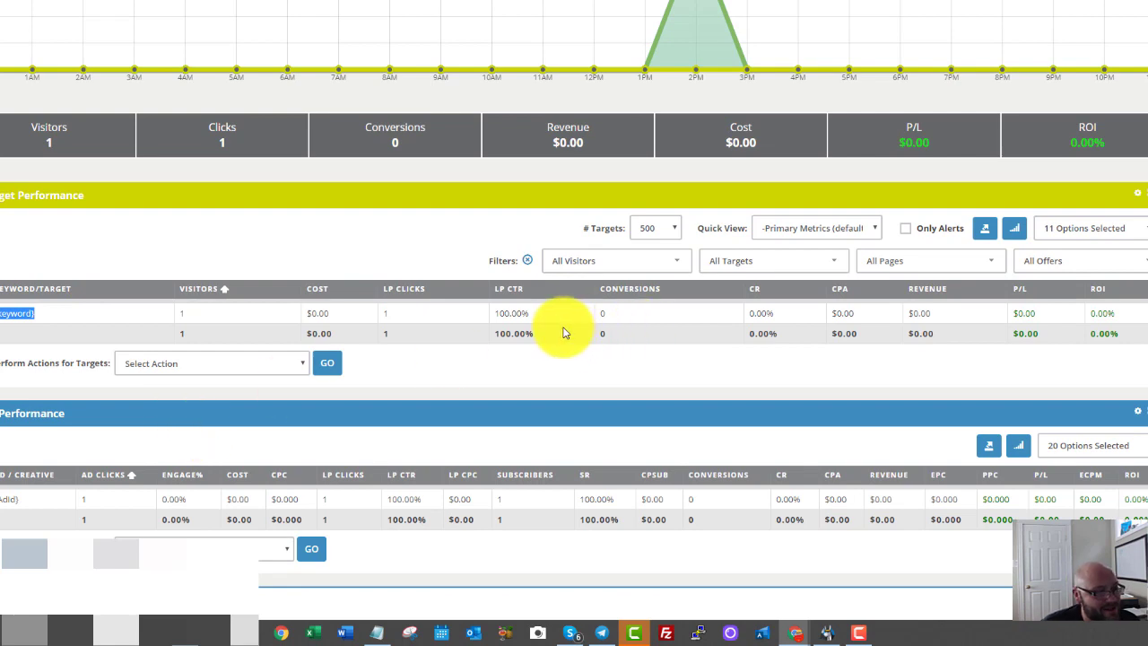
pyautogui.scroll(4, 563, 333)
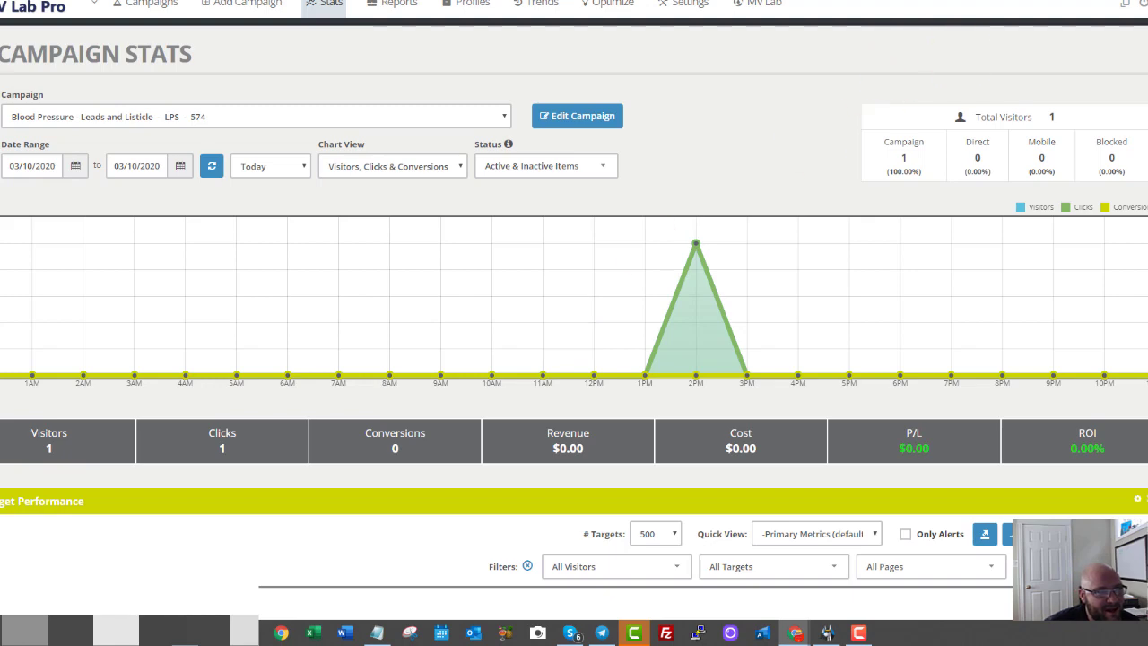
# Switch back to the blood pressure landing page tab and scroll up through it.
pyautogui.click(860, 3)
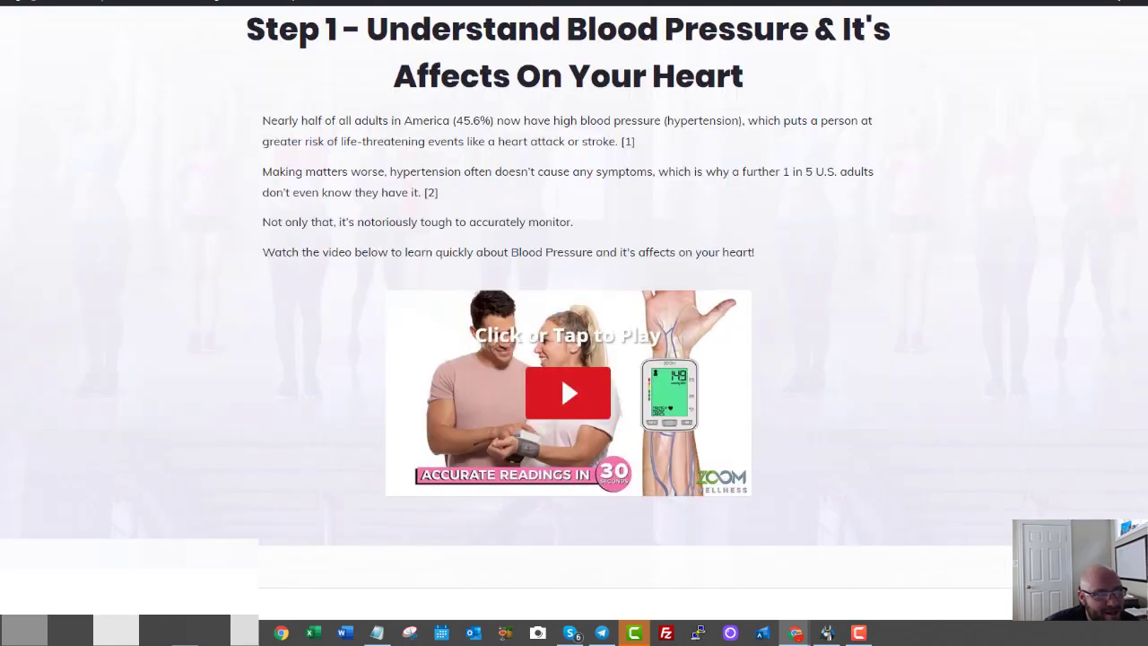
pyautogui.scroll(4, 608, 233)
pyautogui.scroll(2, 608, 220)
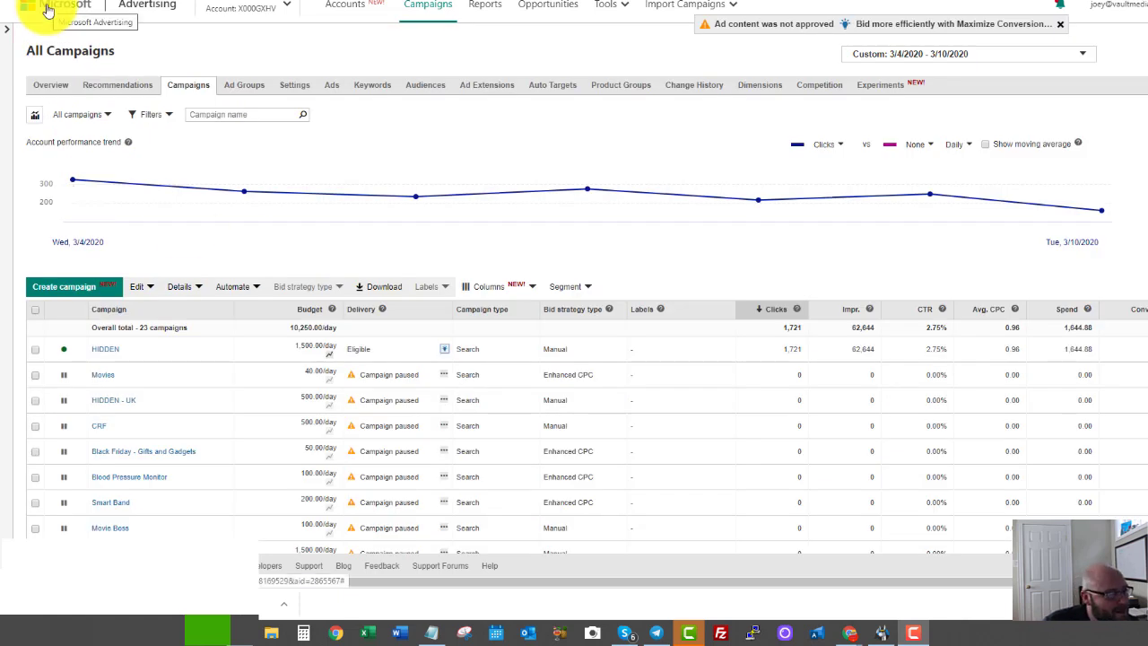
# Create a new campaign with 'Conversions in my website' as its goal.
pyautogui.click(48, 289)
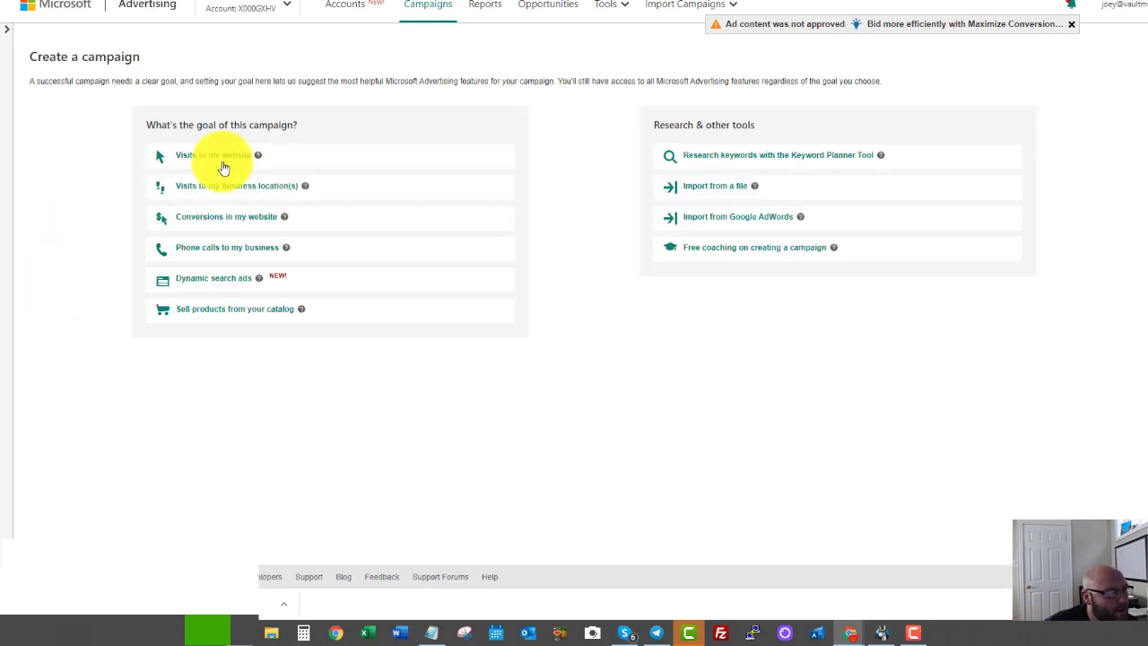
pyautogui.click(208, 219)
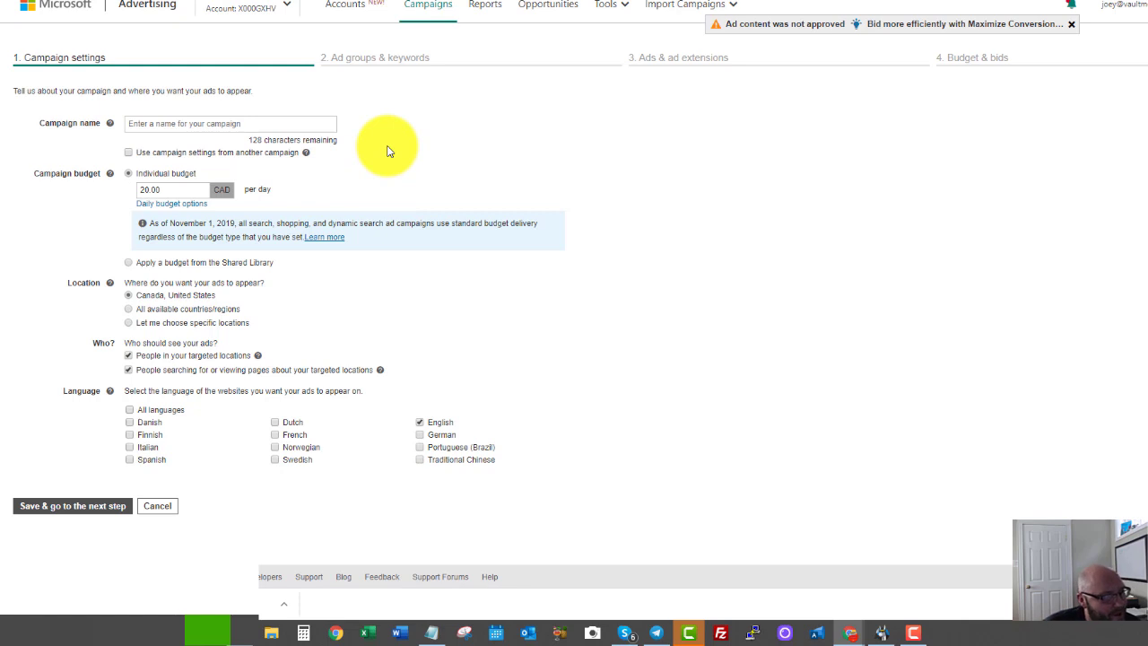
# Name the campaign 'Blood Pressure - Free Guide' and reveal the daily budget delivery options.
pyautogui.click(191, 125)
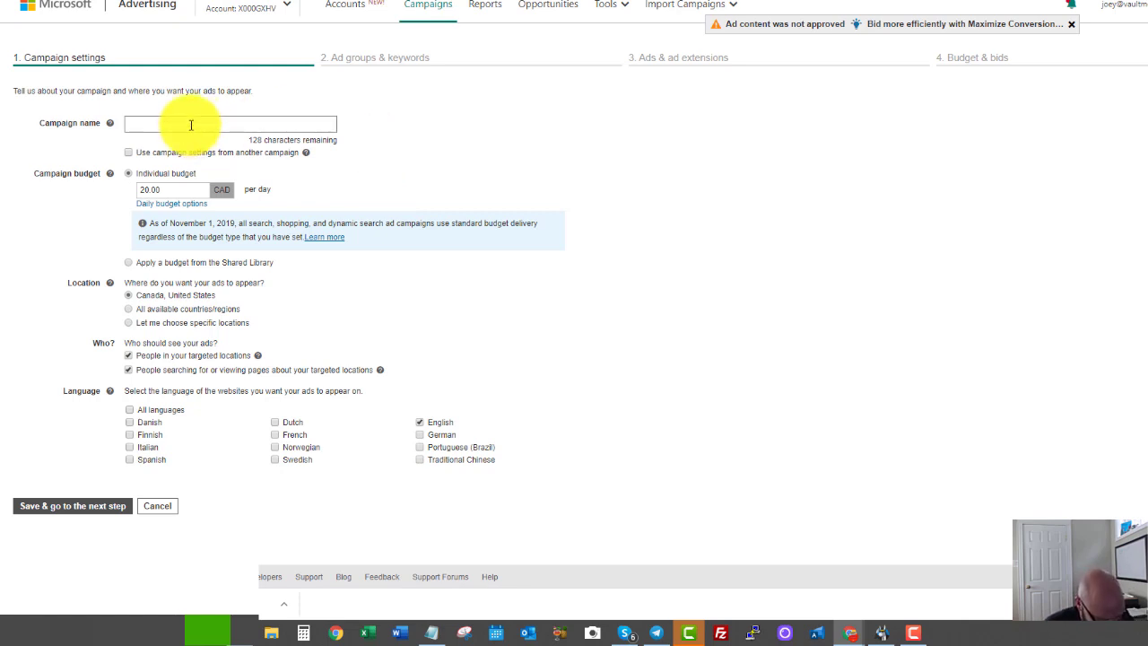
pyautogui.write('Bl')
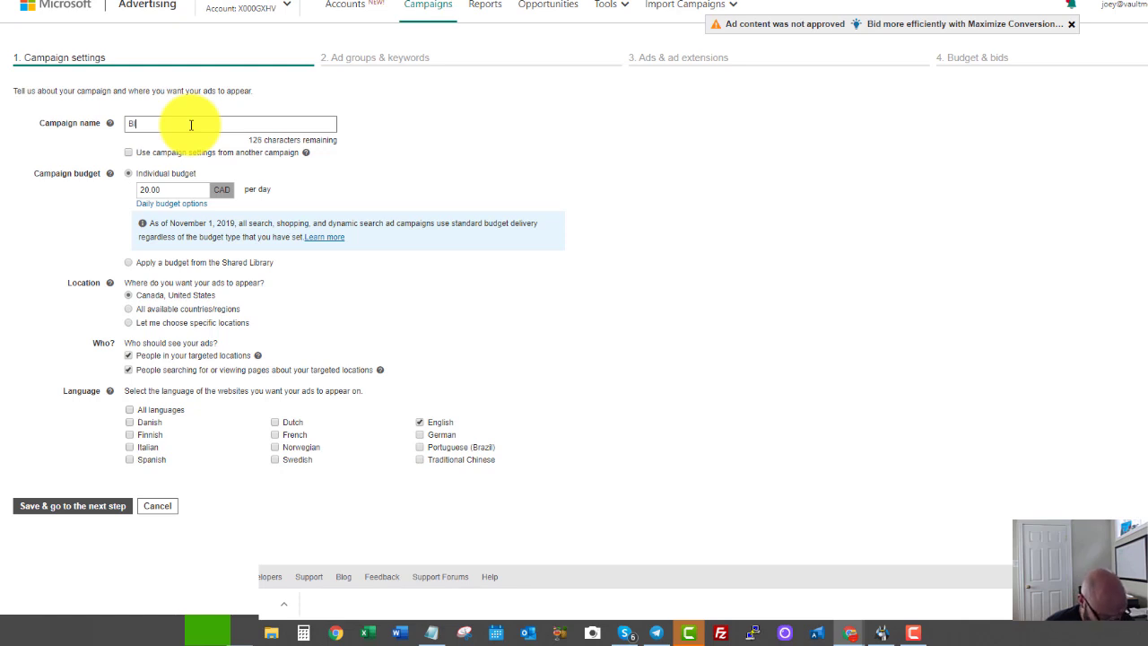
pyautogui.write('ood Pressure')
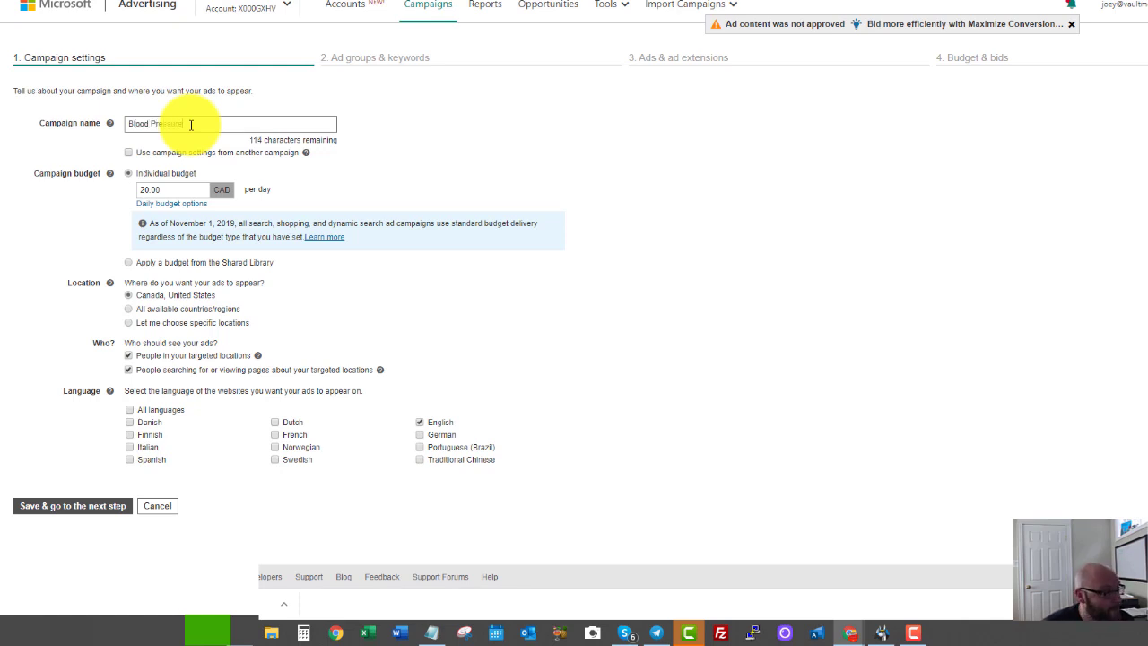
pyautogui.write(' - Fr')
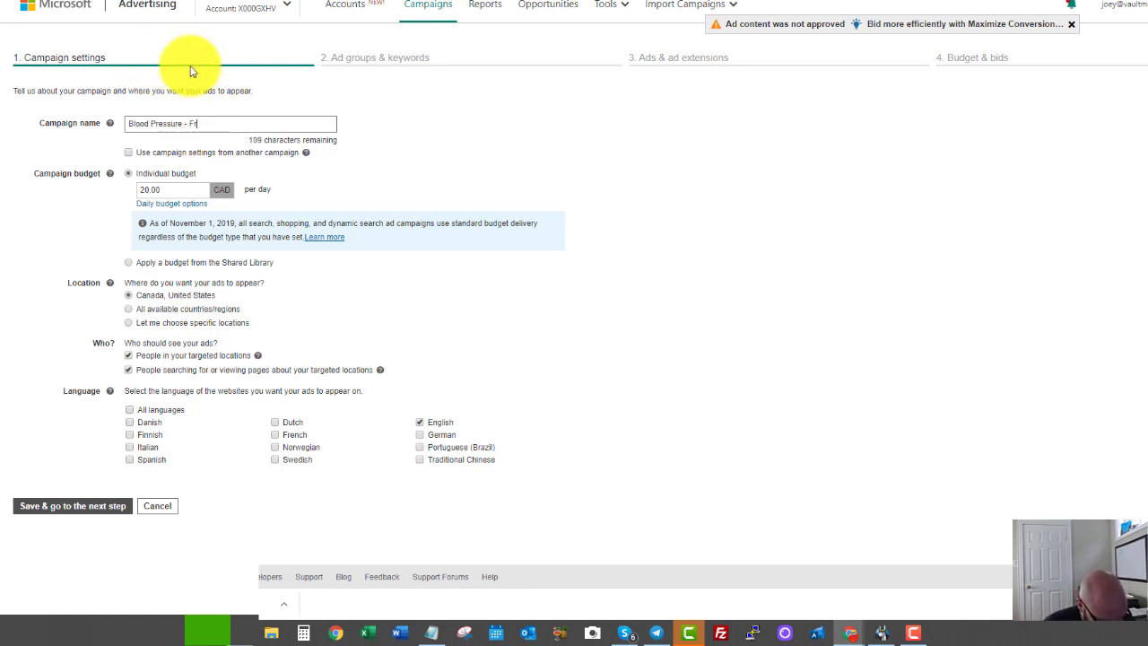
pyautogui.write('ee Guide')
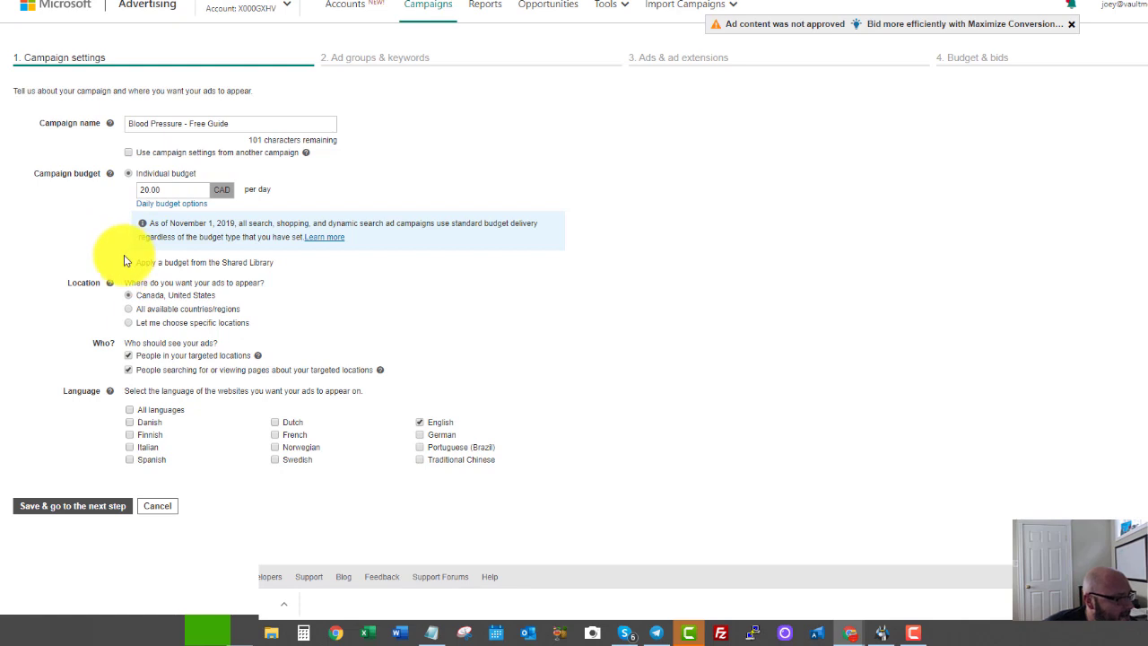
pyautogui.click(169, 205)
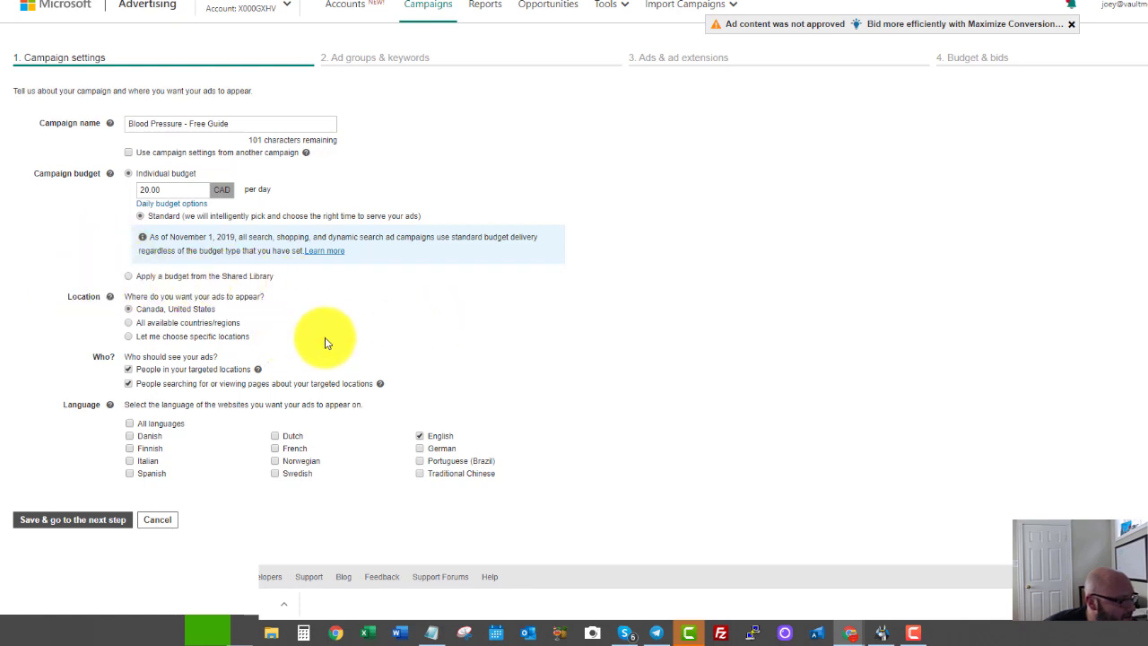
# Target the whole United States as the campaign location, then save and continue to ad groups.
pyautogui.click(135, 336)
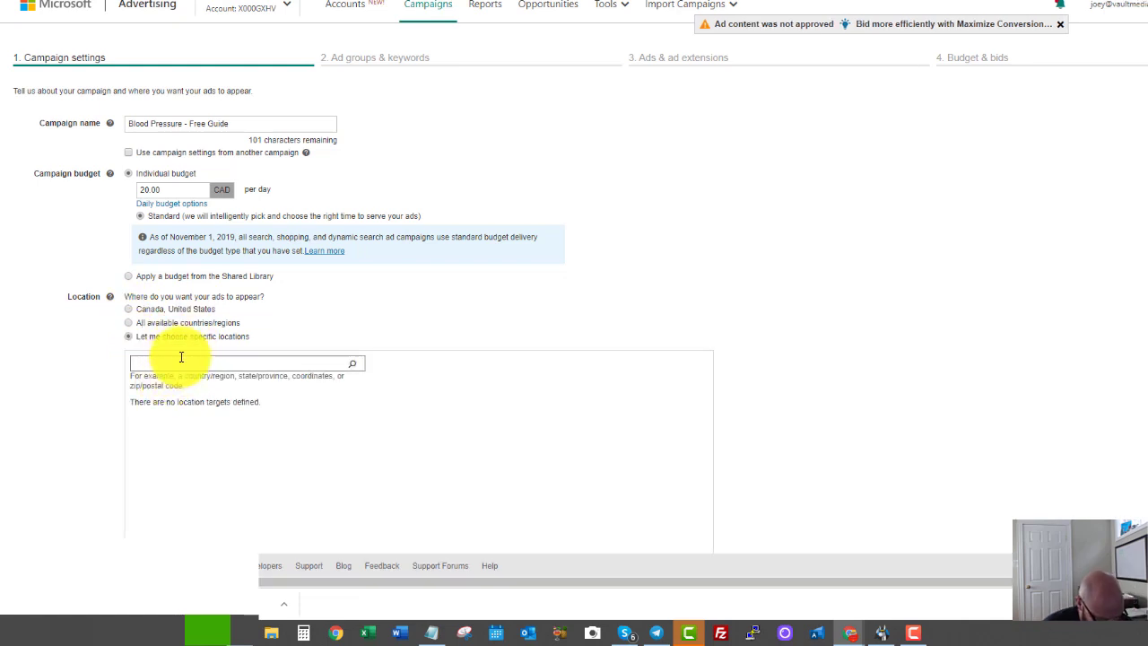
pyautogui.write('united s')
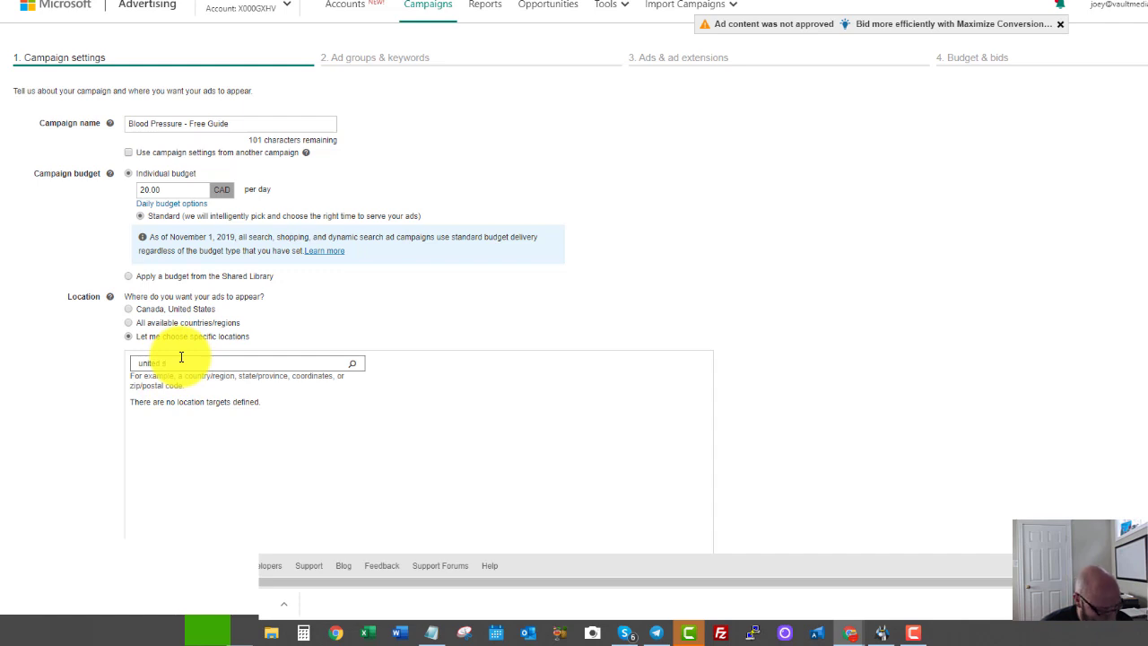
pyautogui.write('tates')
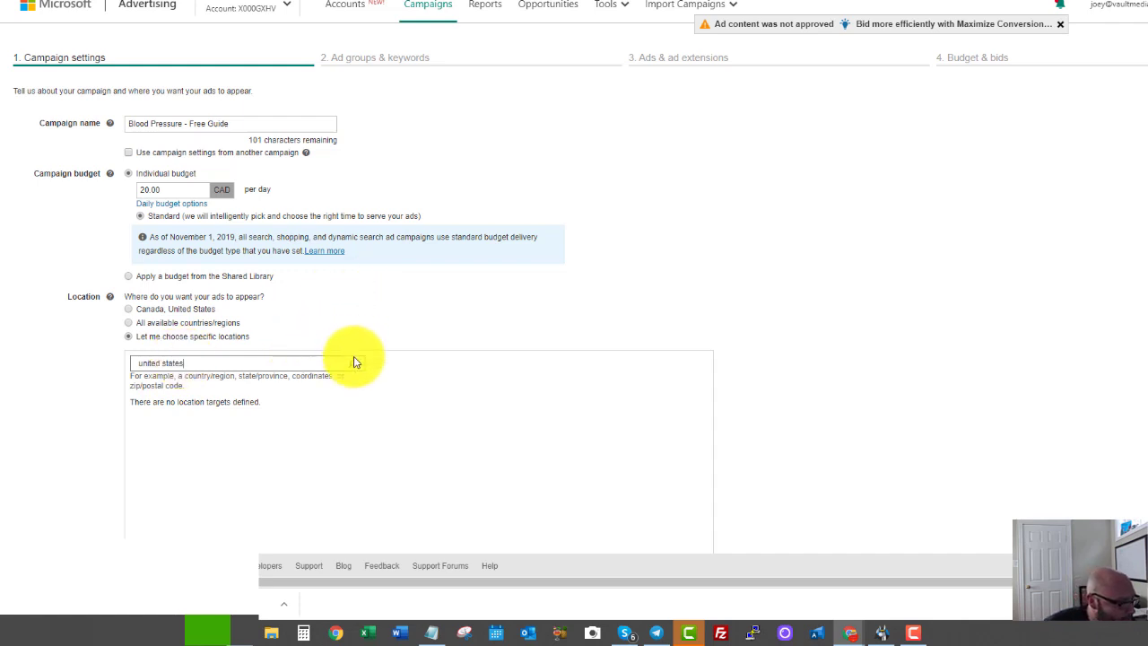
pyautogui.click(355, 361)
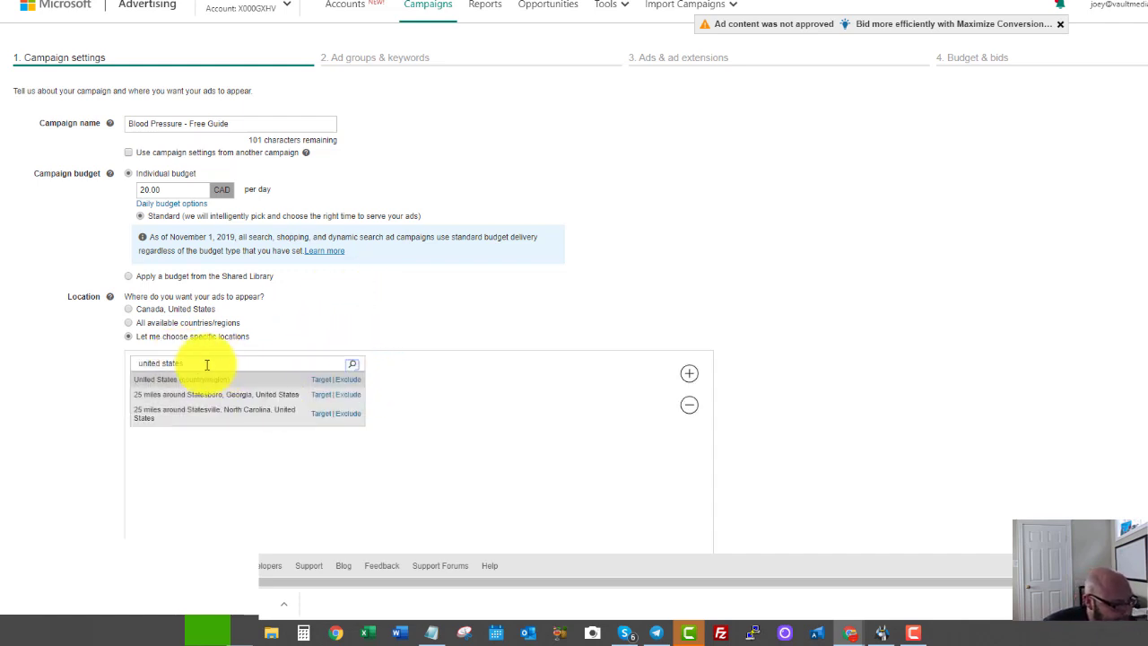
pyautogui.click(319, 380)
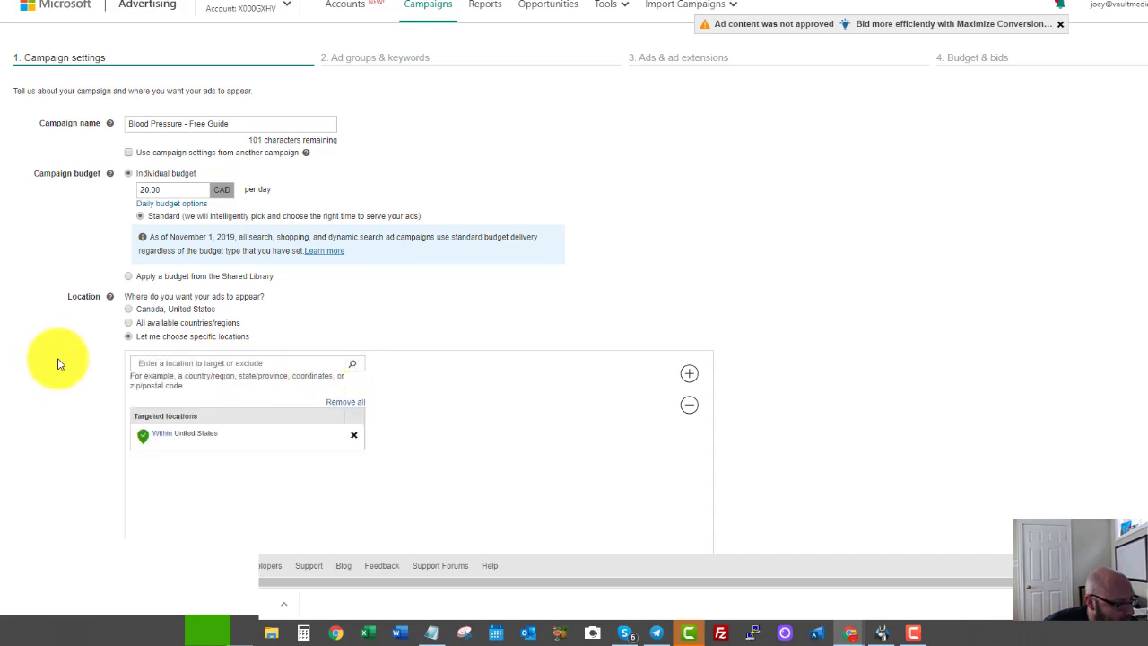
pyautogui.scroll(-3, 134, 335)
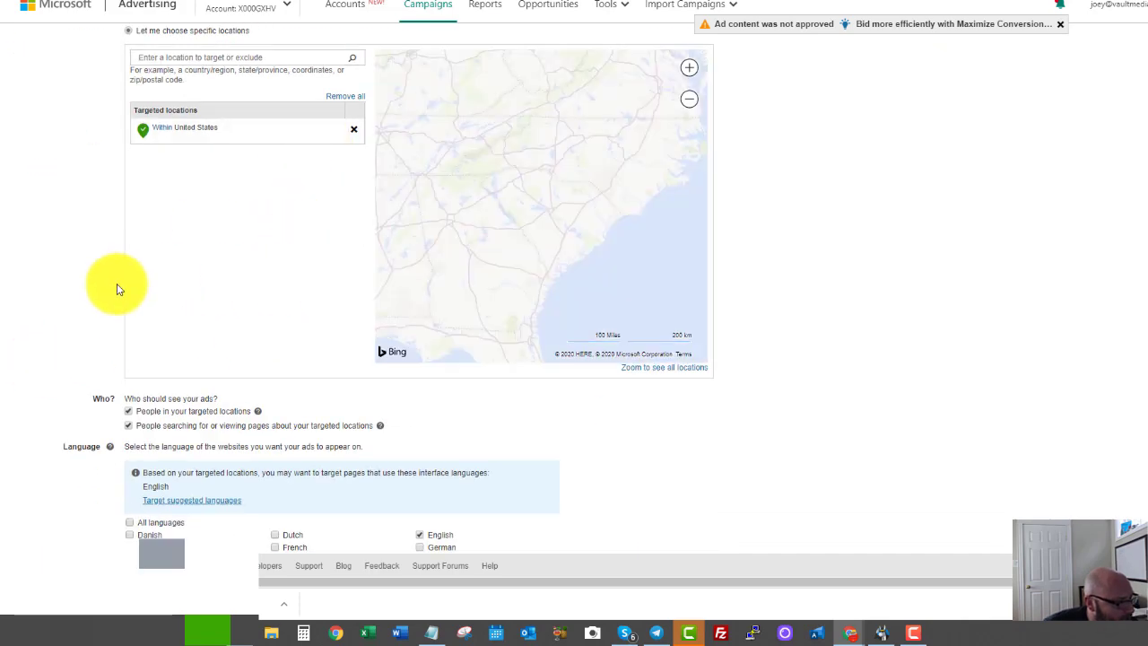
pyautogui.scroll(-1, 143, 288)
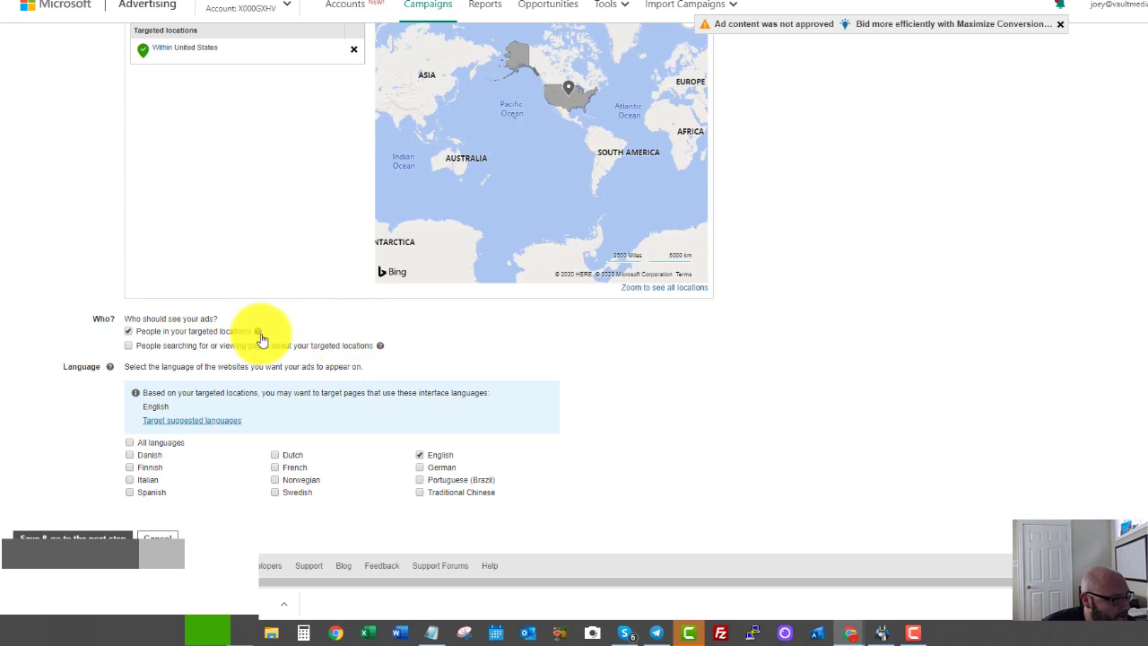
pyautogui.click(88, 536)
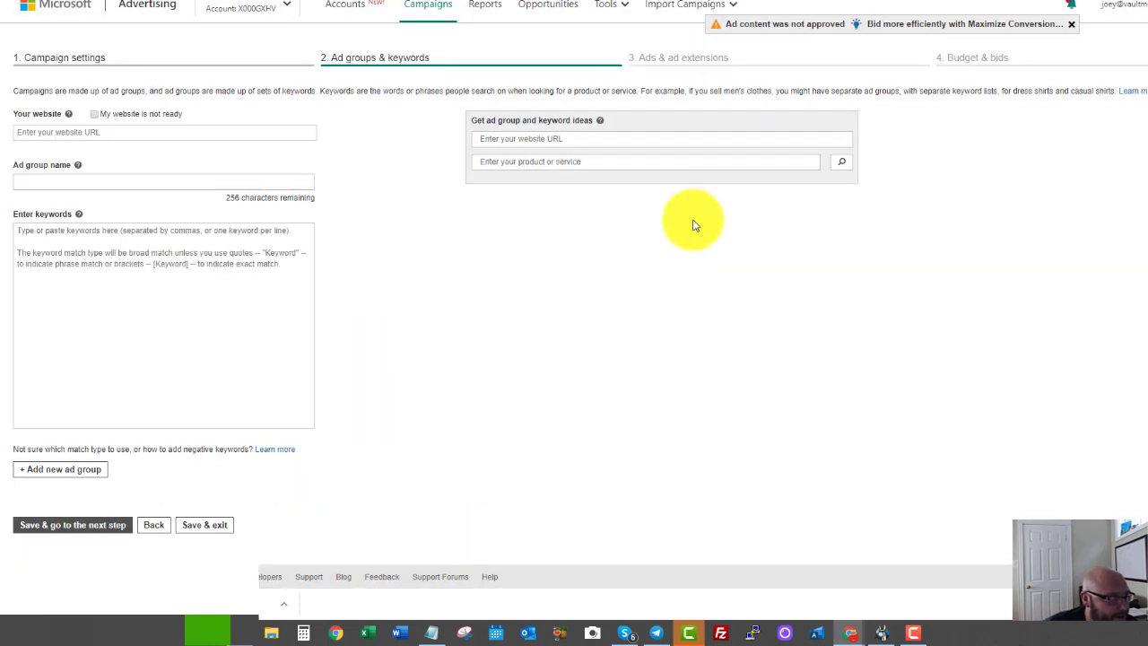
# Name the ad group 'Ad group 1' and enter the keyword 'blood pressure'.
pyautogui.click(37, 133)
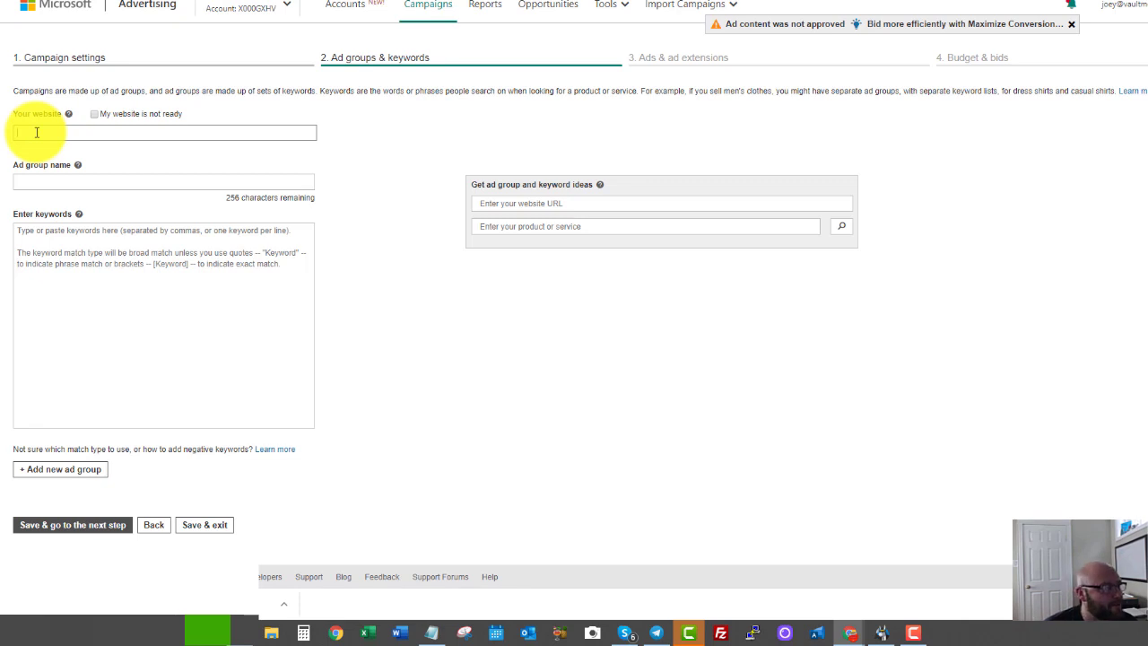
pyautogui.click(36, 179)
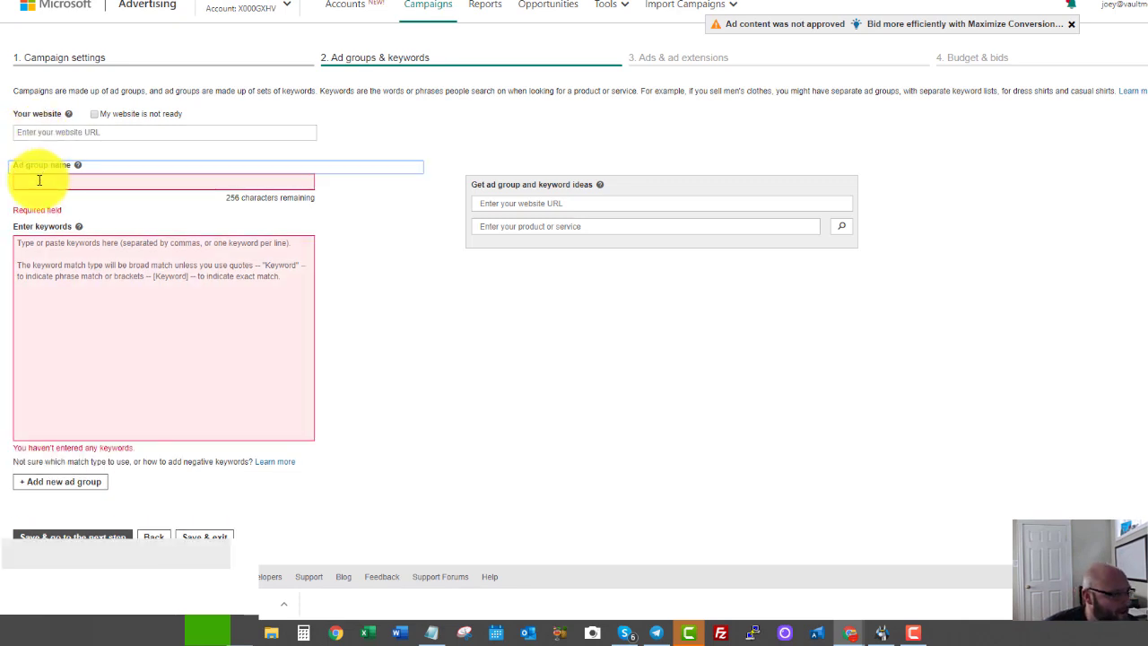
pyautogui.write('A')
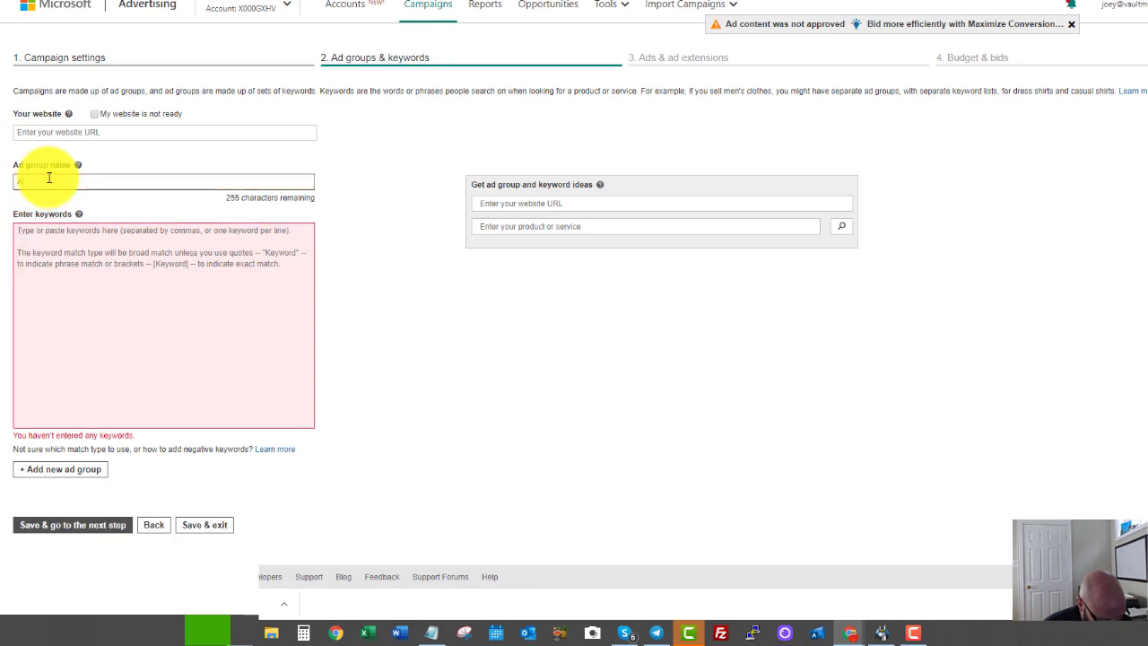
pyautogui.write('d group')
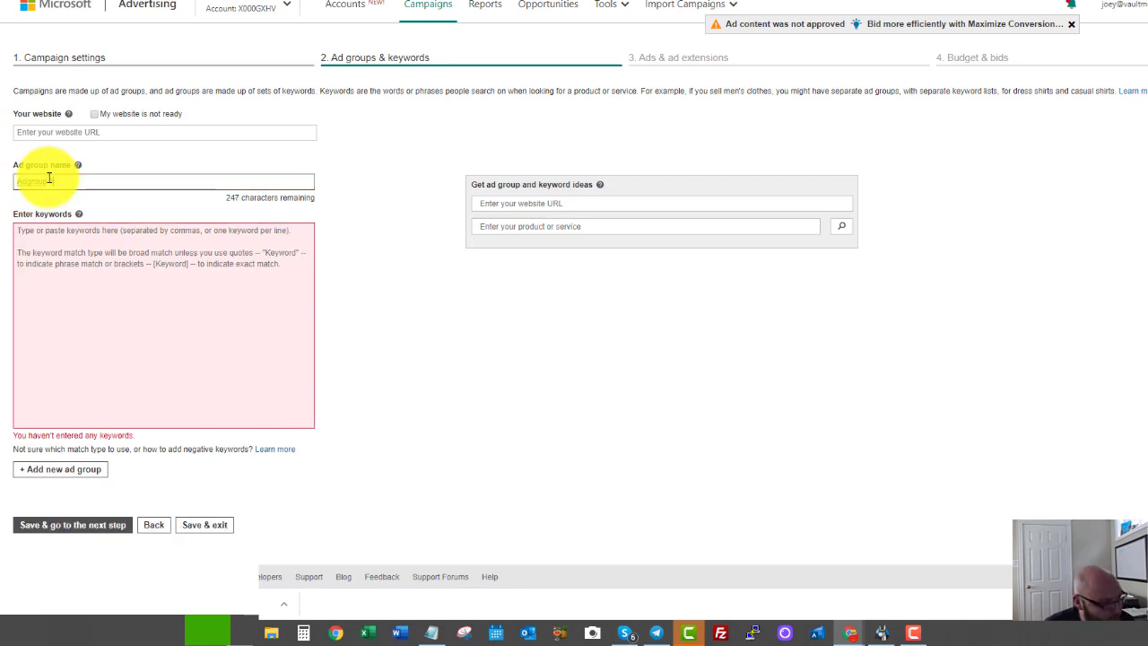
pyautogui.write(' 1')
pyautogui.click(61, 266)
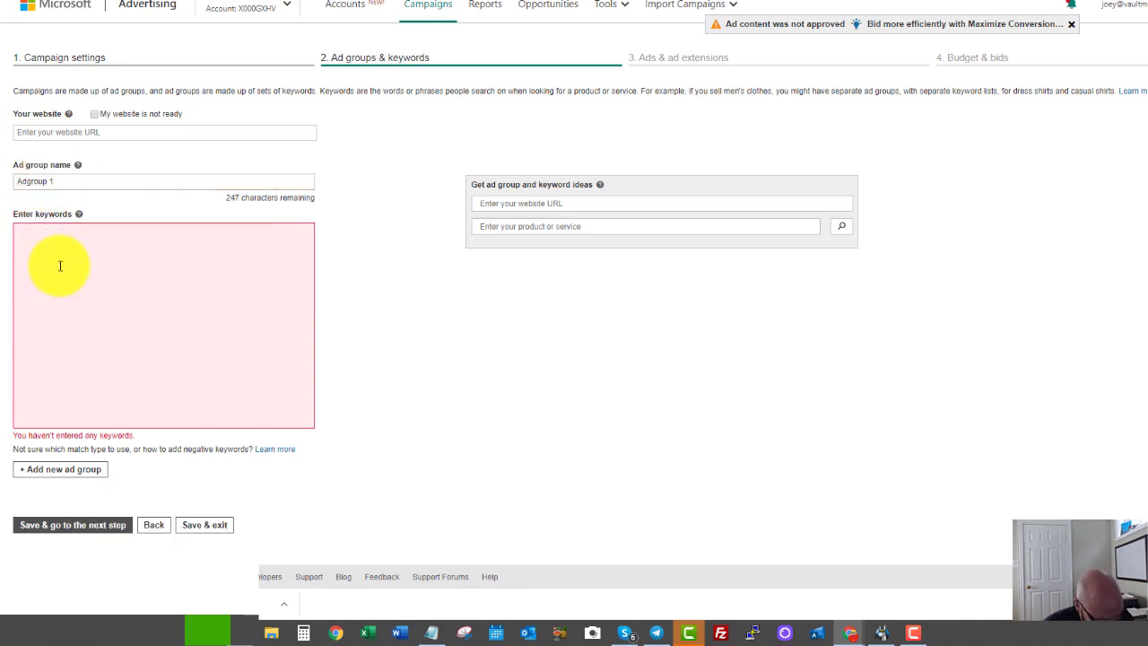
pyautogui.write('blood press')
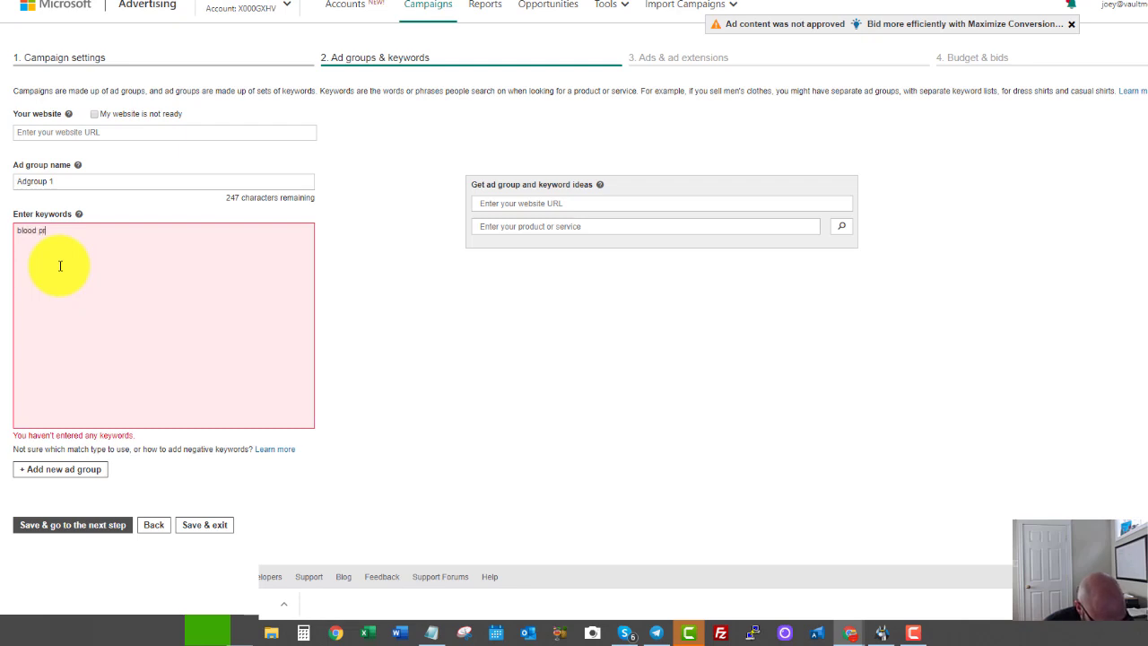
pyautogui.write('ure')
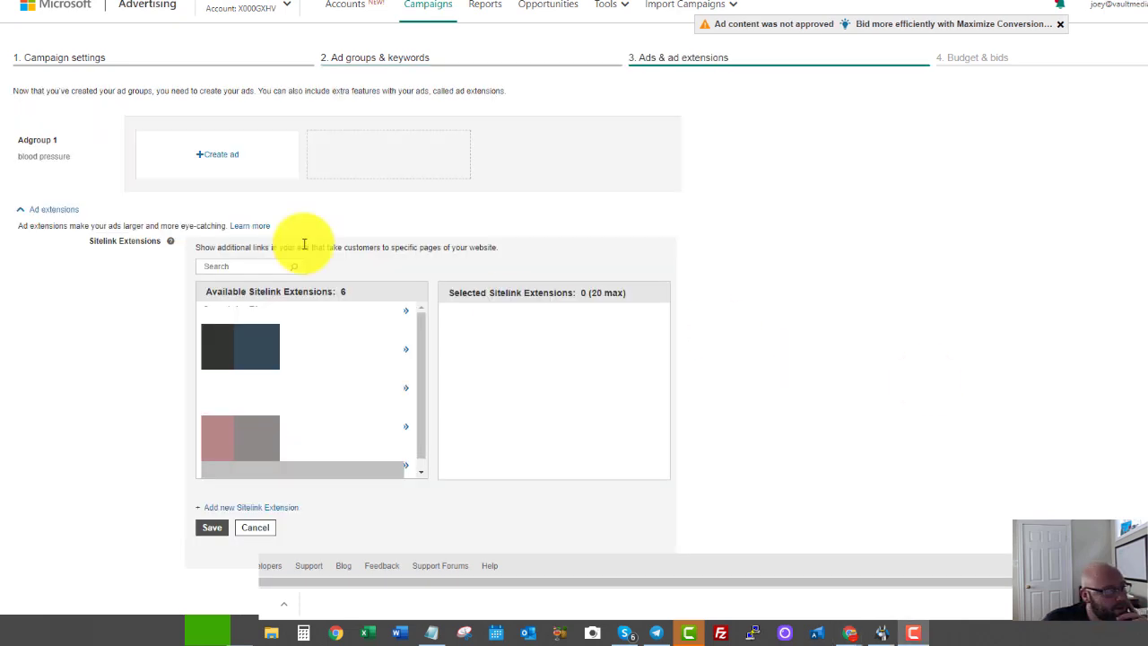
# Create an expanded text ad for Adgroup 1 and open its URL and tracking template options.
pyautogui.click(215, 155)
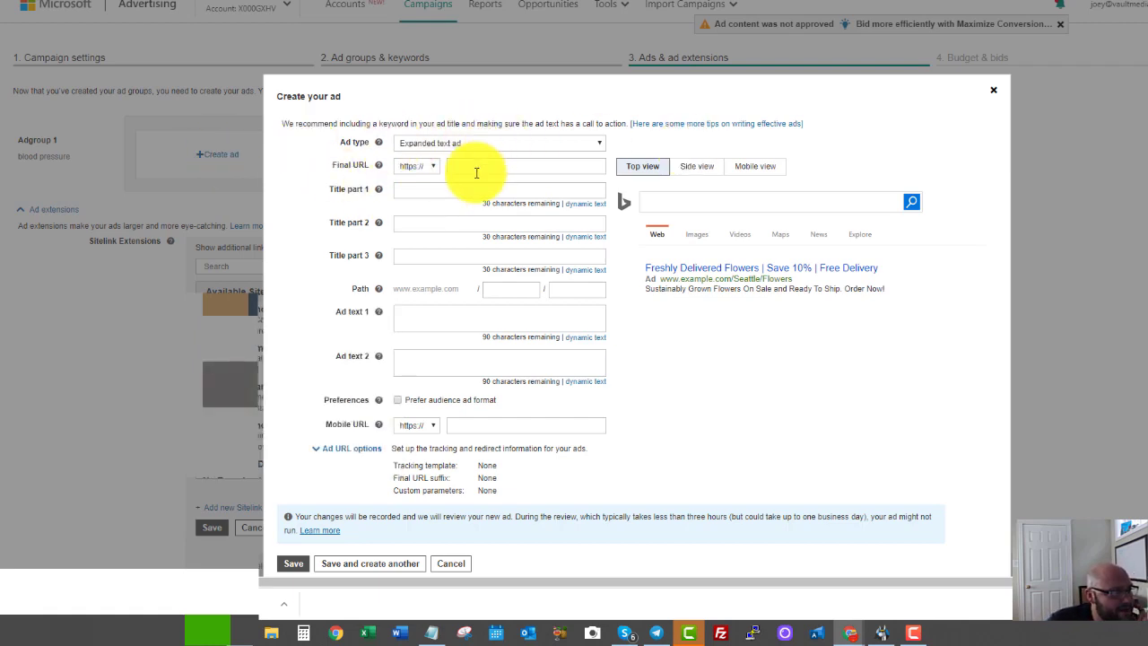
pyautogui.click(465, 148)
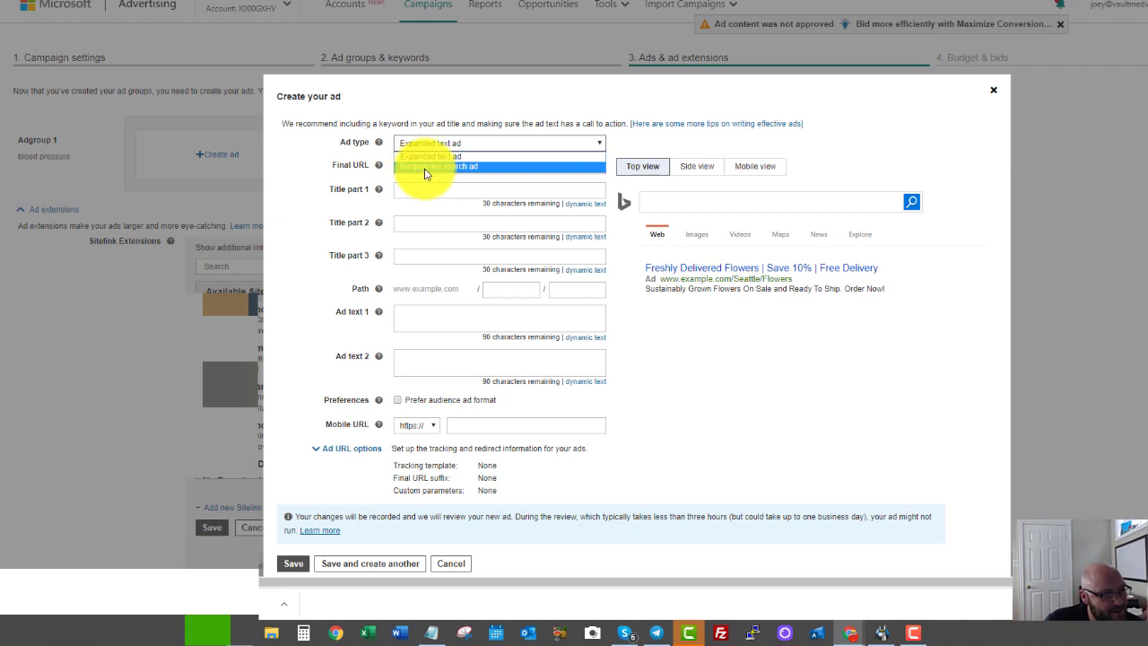
pyautogui.click(332, 175)
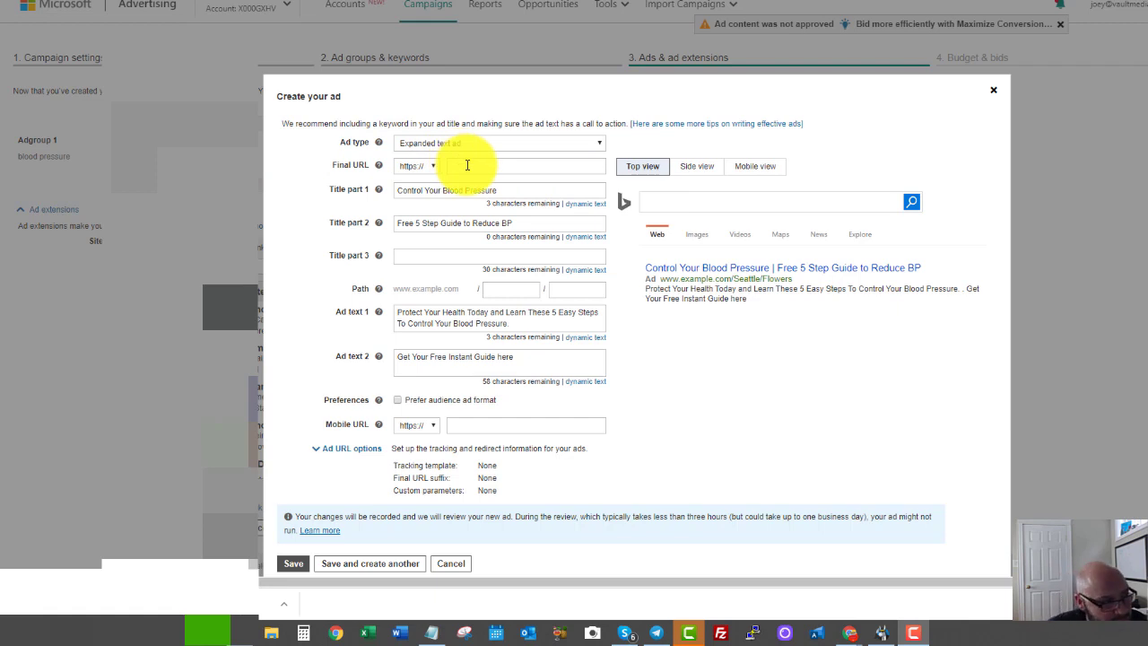
pyautogui.click(350, 454)
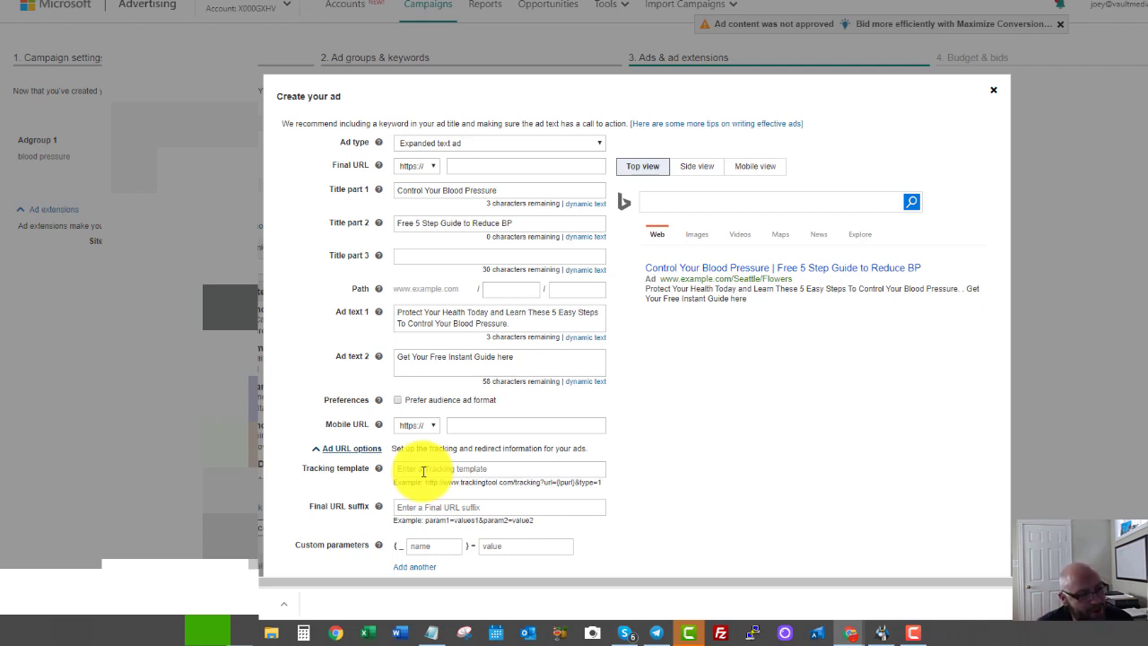
pyautogui.click(424, 471)
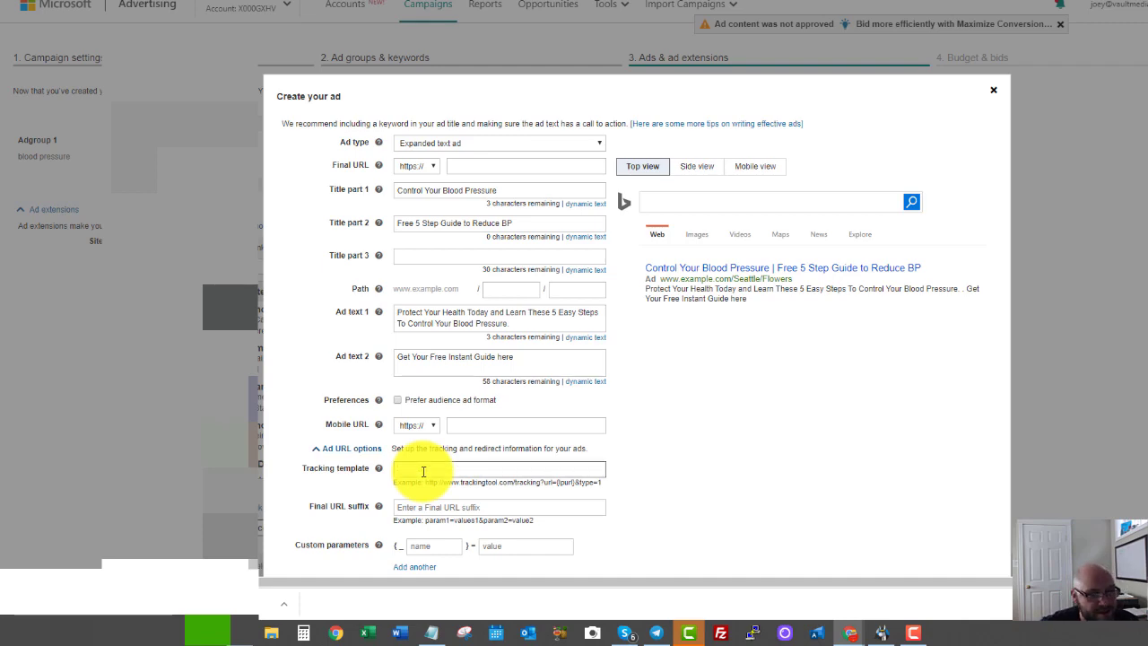
pyautogui.scroll(-2, 500, 512)
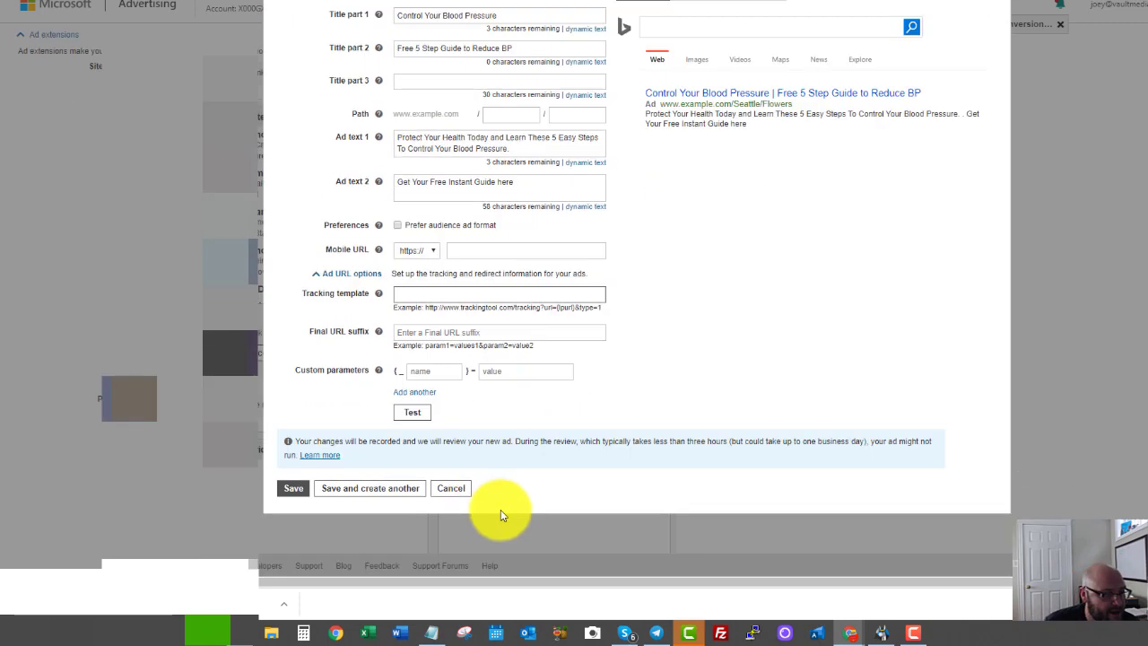
pyautogui.scroll(2, 812, 341)
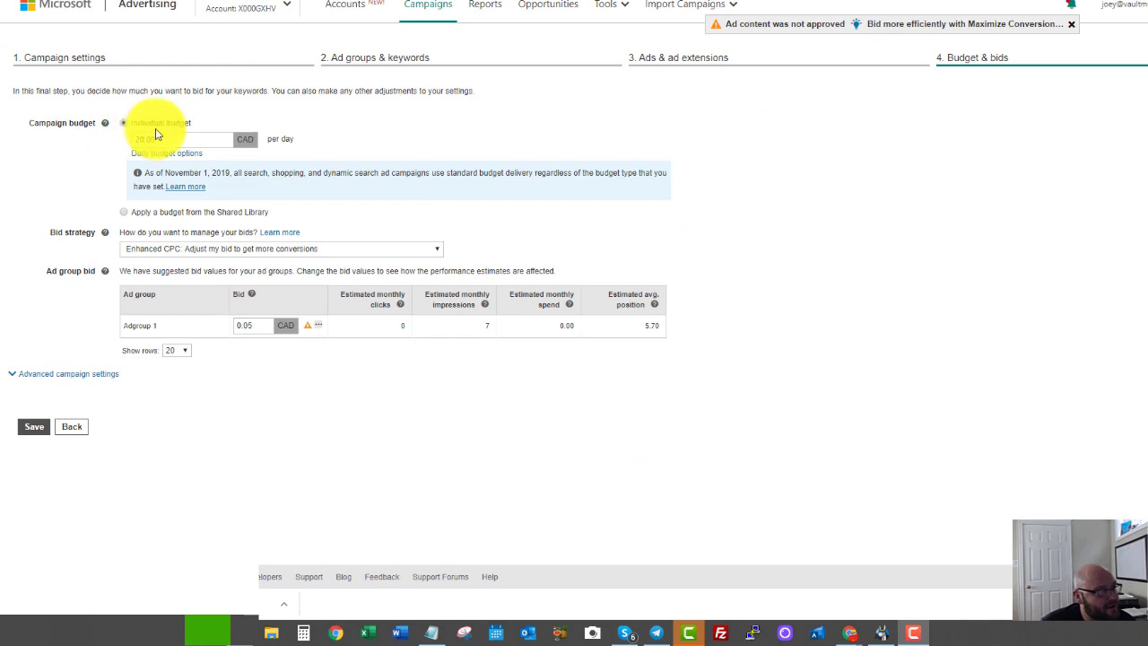
# Switch to manual bidding and set Adgroup 1's bid to 0.40 CAD.
pyautogui.click(167, 249)
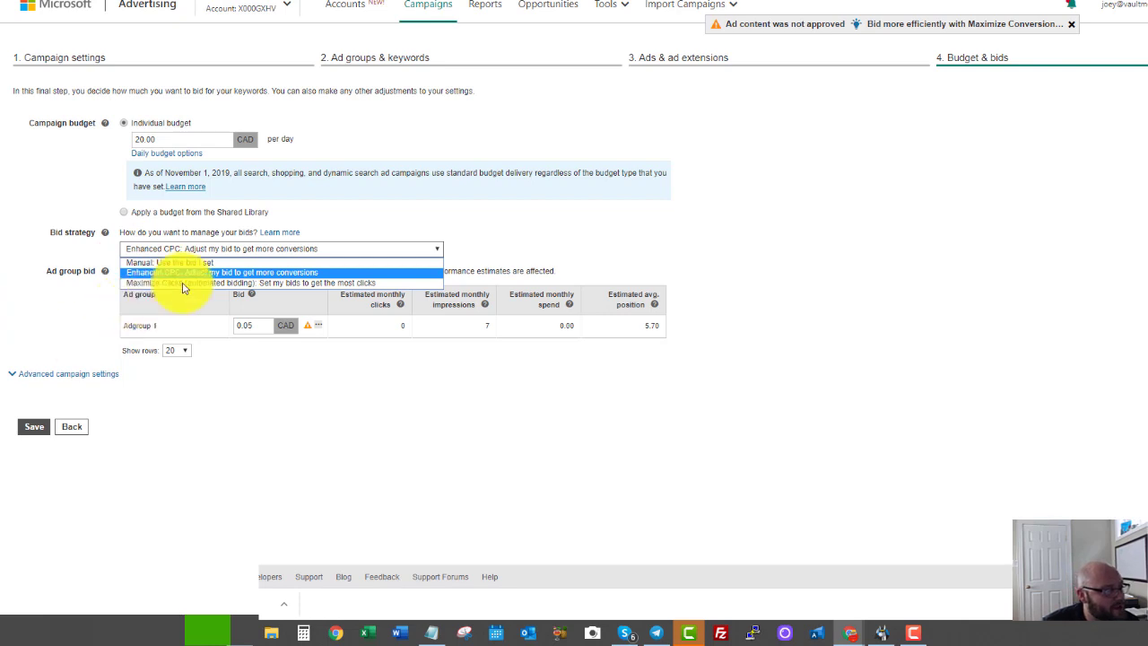
pyautogui.click(179, 263)
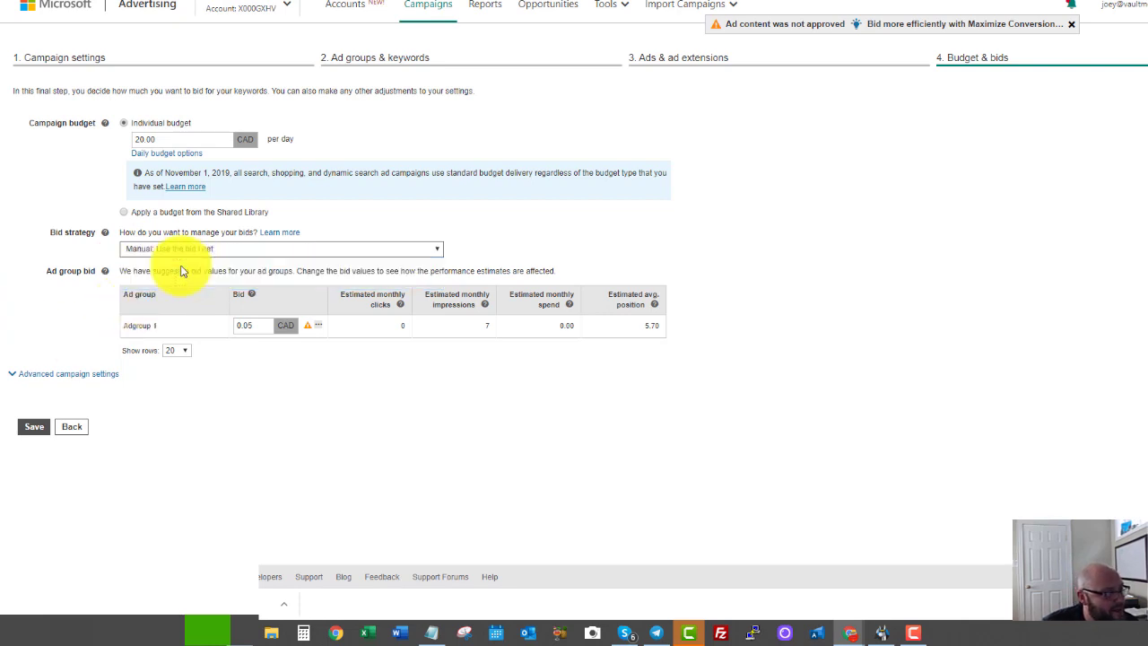
pyautogui.click(243, 327)
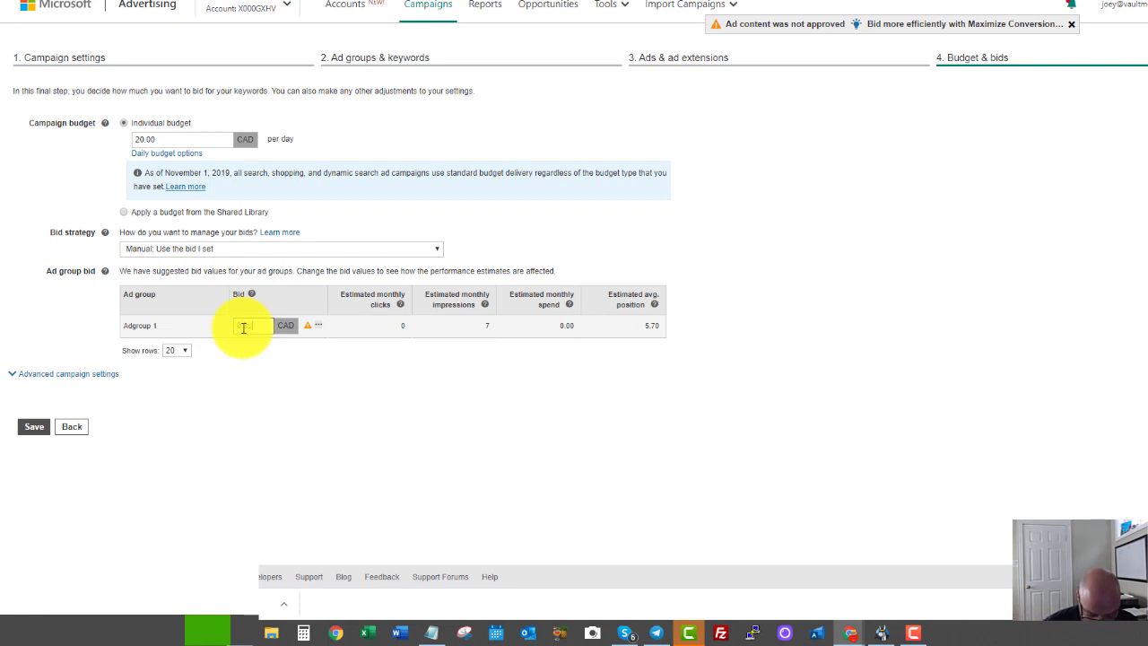
pyautogui.write('0.35')
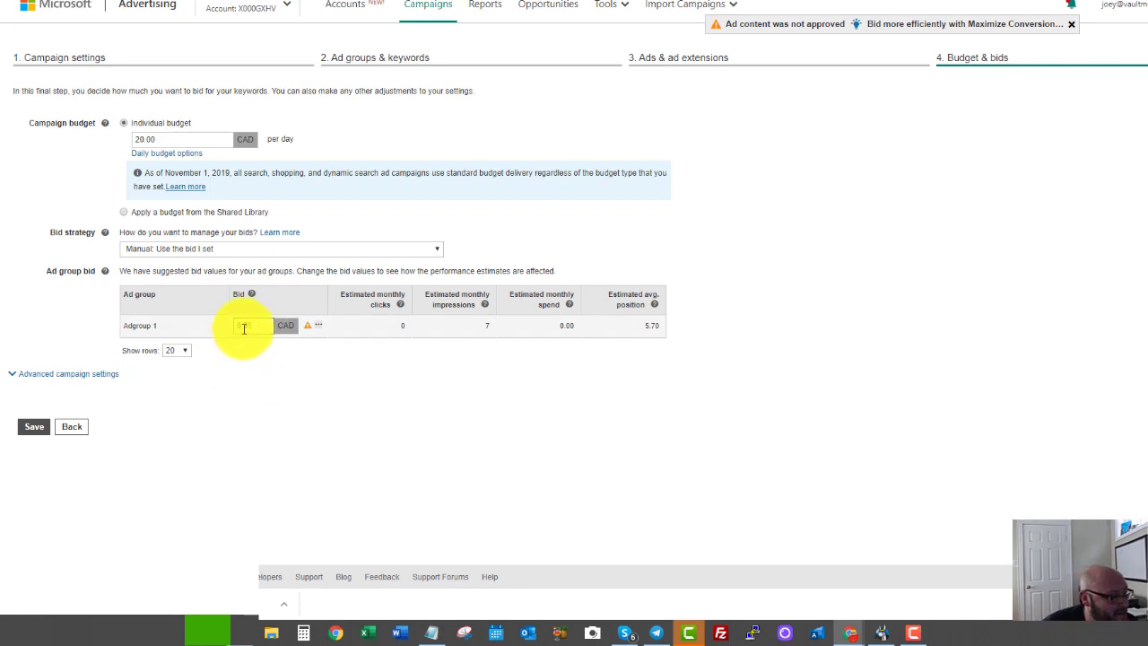
pyautogui.moveTo(244, 329); pyautogui.dragTo(254, 326)
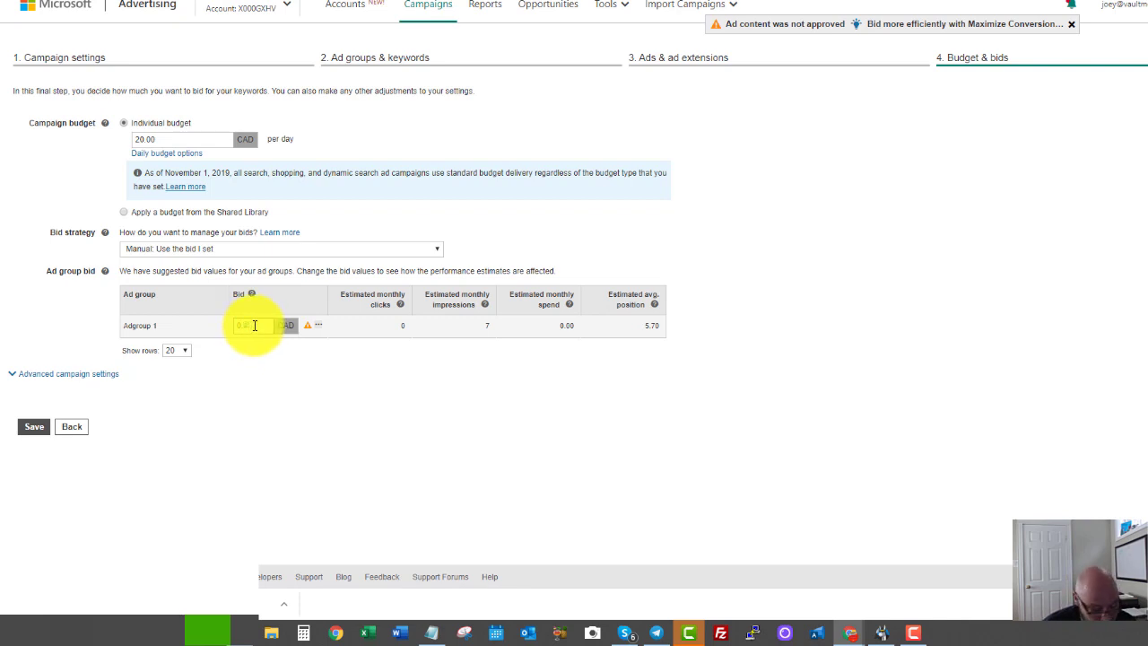
pyautogui.write('40')
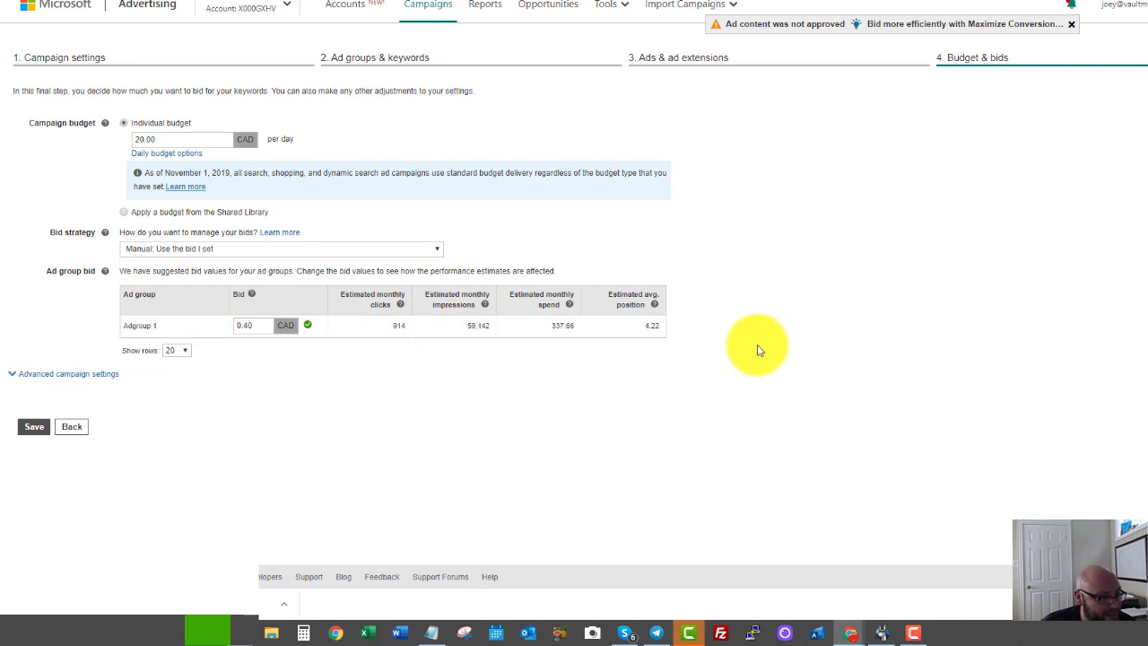
# In the advanced campaign settings, decrease audience ad bids by 50%.
pyautogui.click(69, 381)
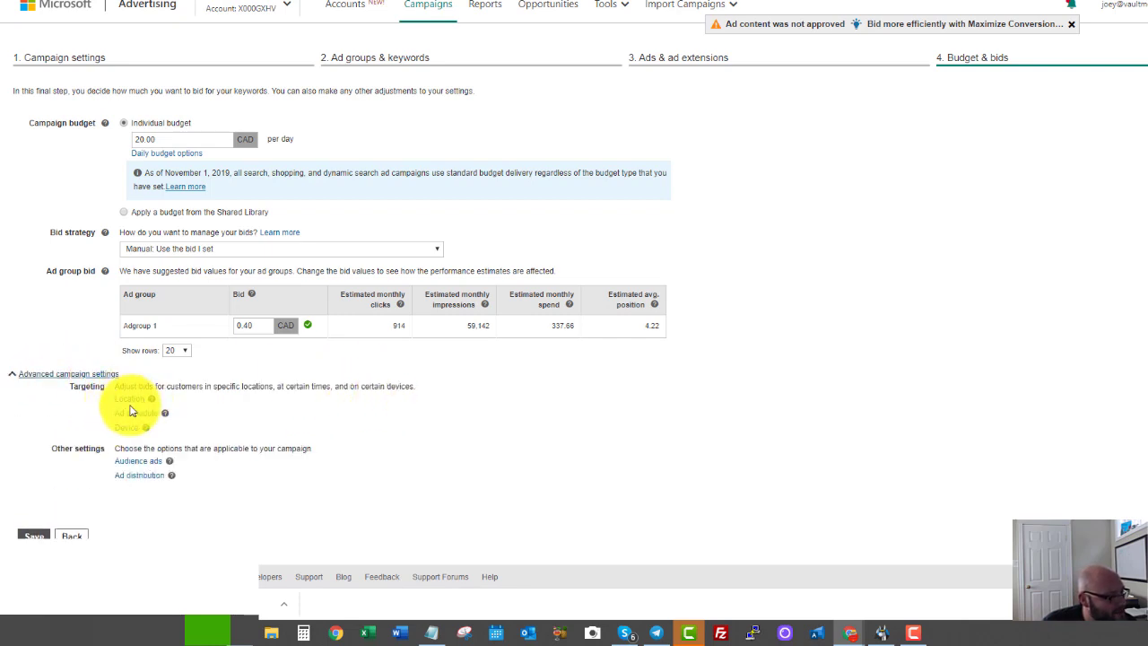
pyautogui.click(129, 400)
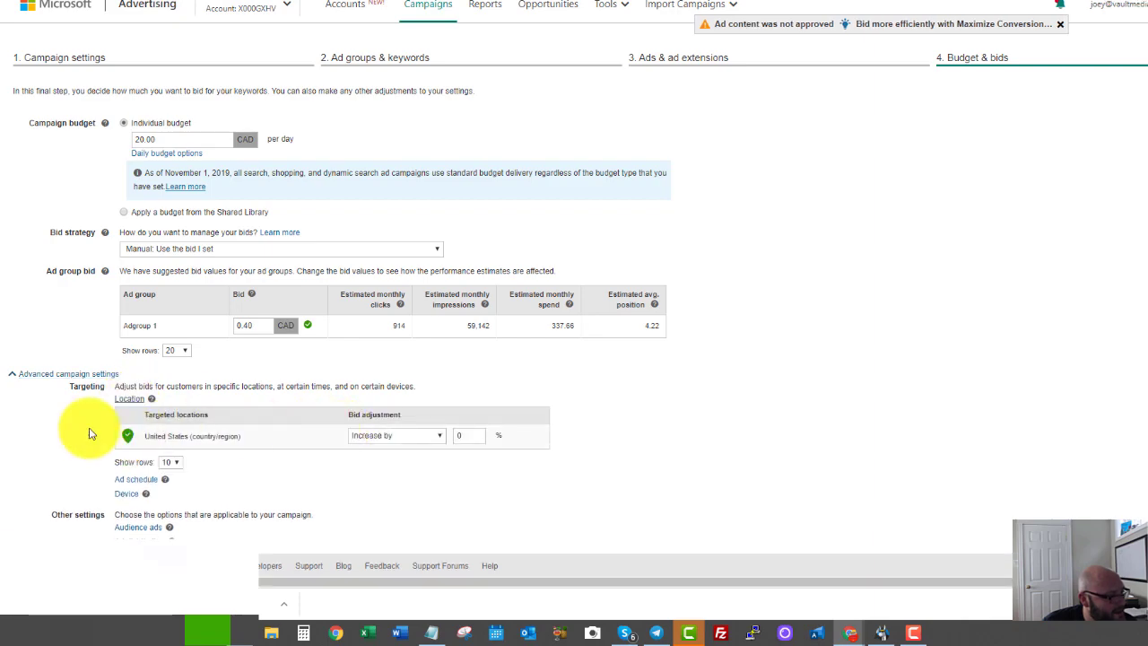
pyautogui.scroll(-1, 89, 434)
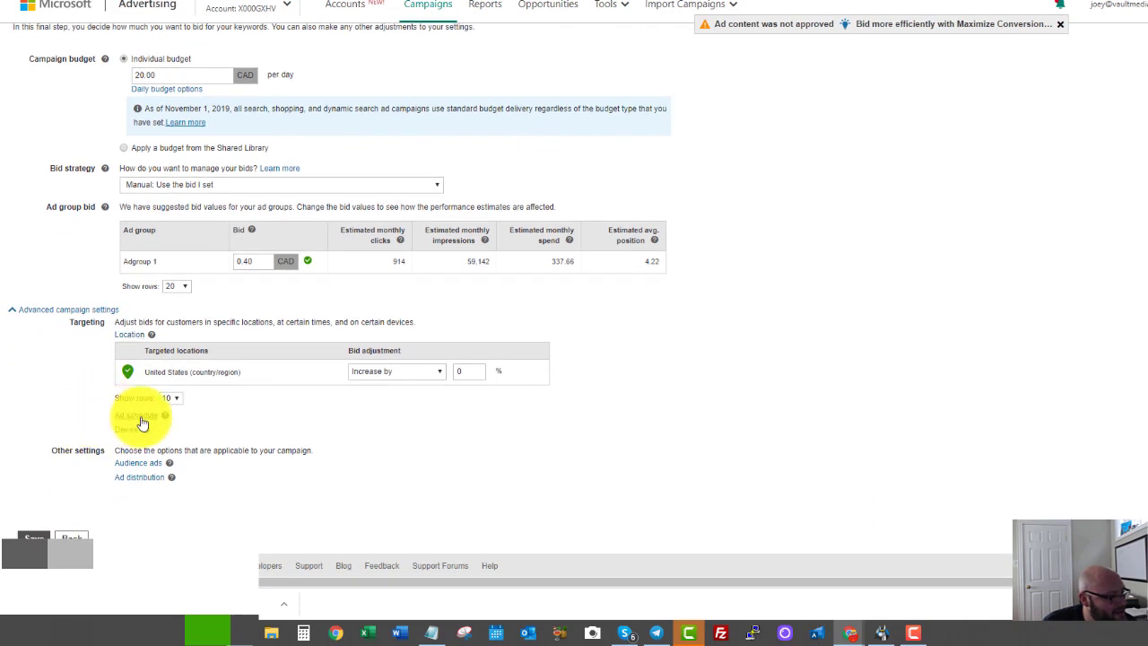
pyautogui.click(136, 416)
pyautogui.scroll(-3, 219, 341)
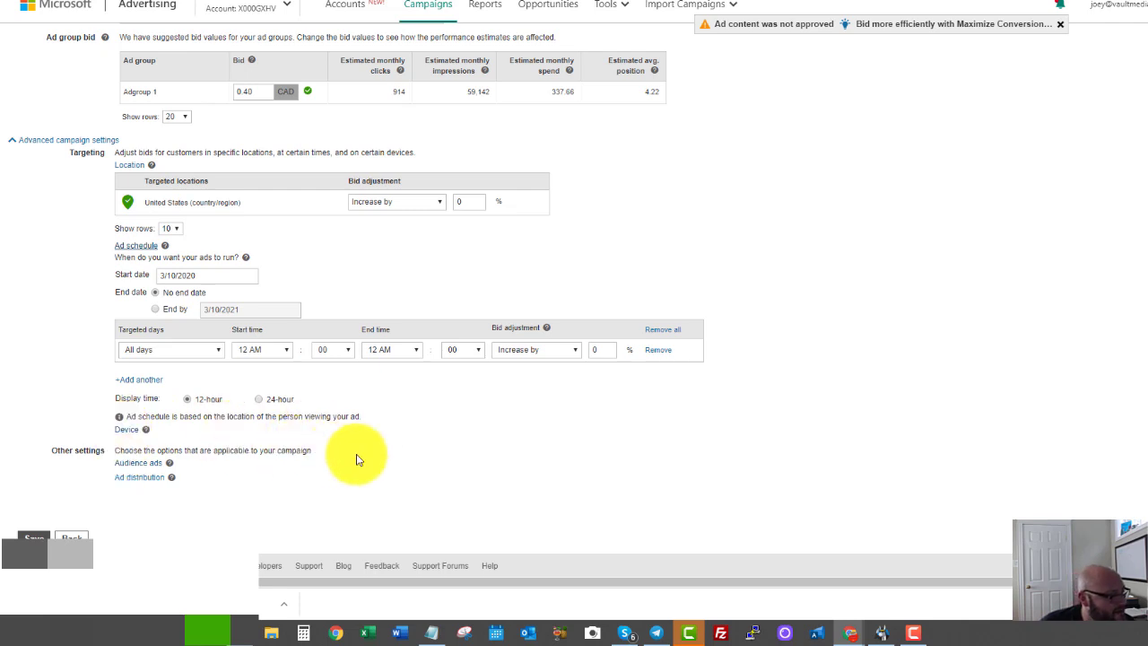
pyautogui.click(129, 465)
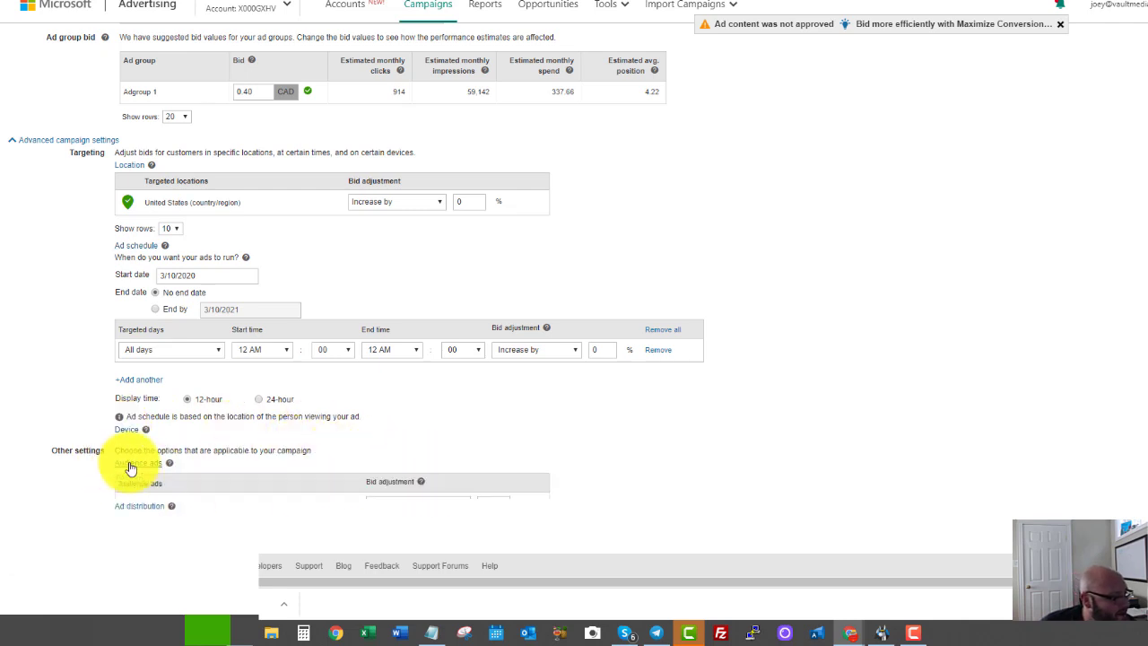
pyautogui.scroll(-1, 431, 462)
pyautogui.click(413, 445)
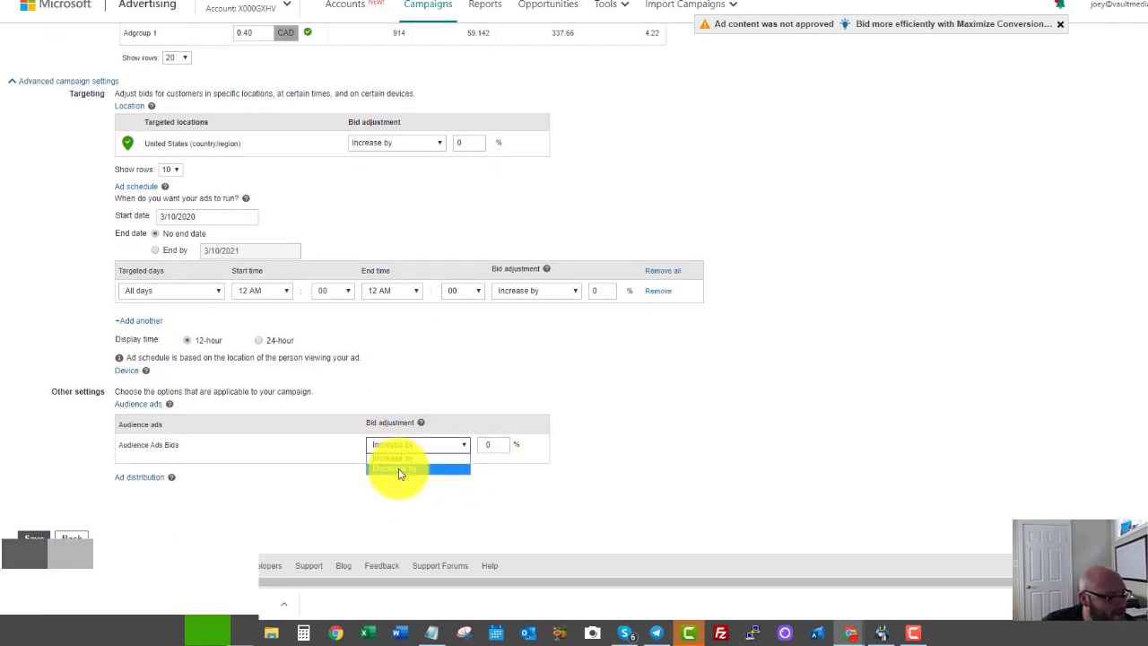
pyautogui.click(401, 470)
pyautogui.click(502, 444)
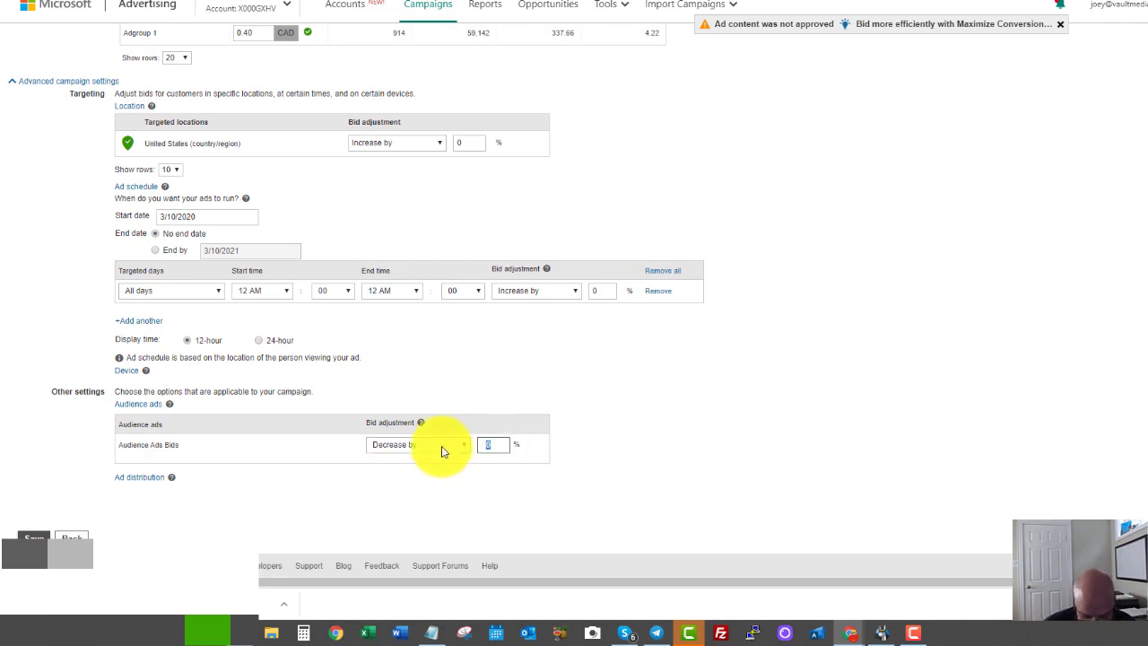
pyautogui.write('50')
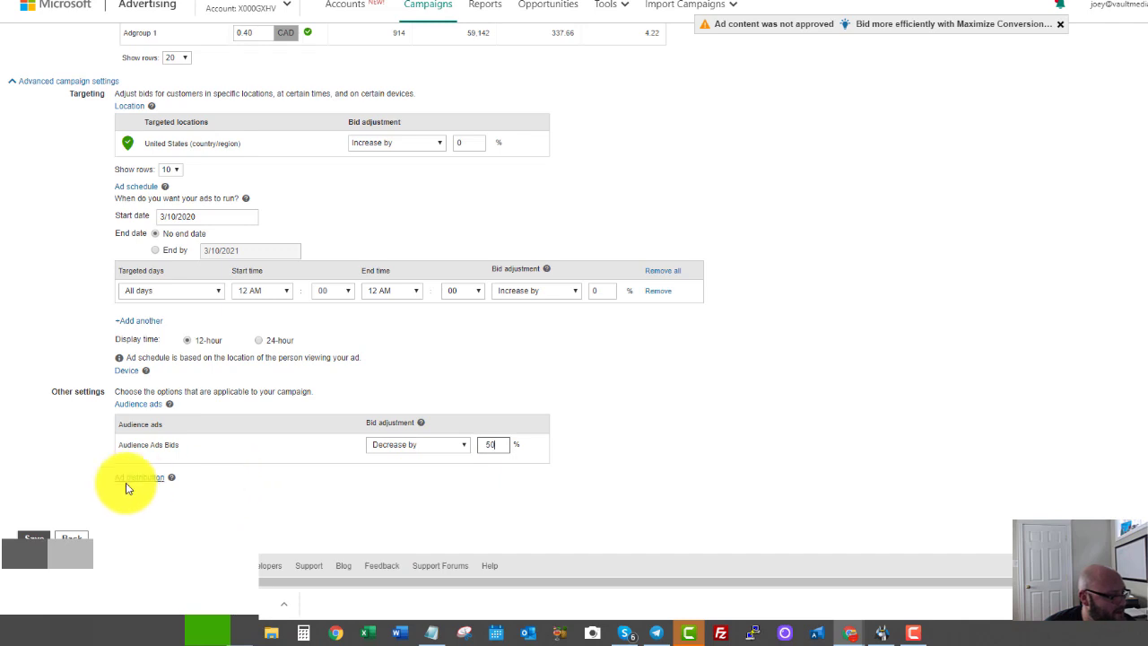
# Show ads only on Bing, AOL, and Yahoo owned-and-operated search and save the campaign.
pyautogui.click(125, 479)
pyautogui.scroll(-1, 113, 480)
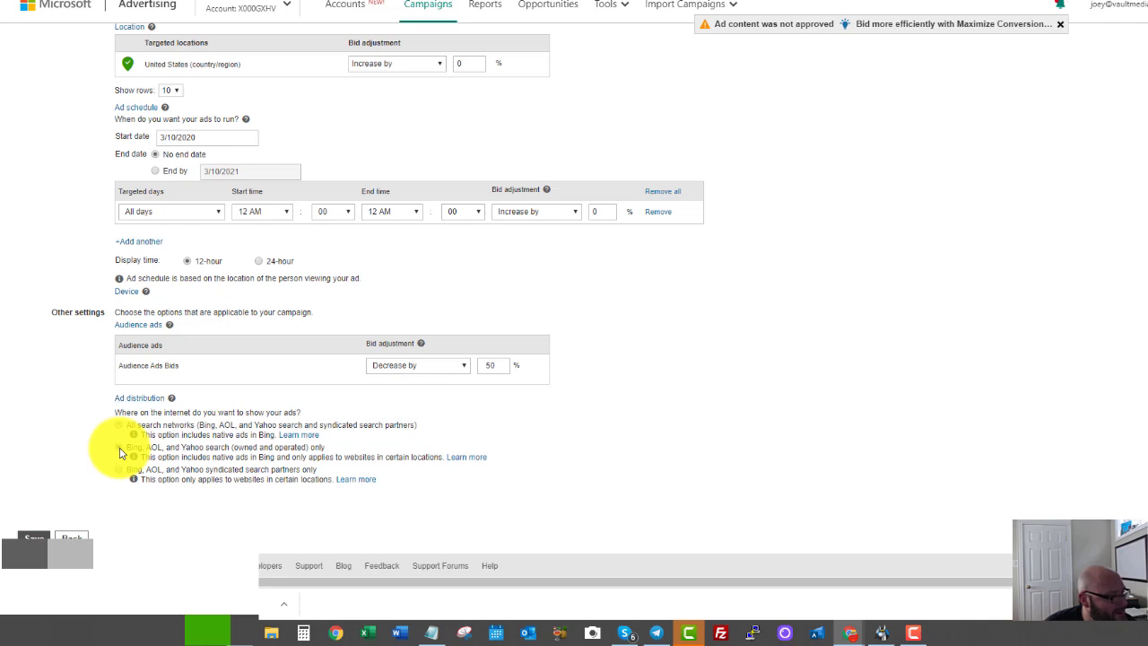
pyautogui.click(120, 447)
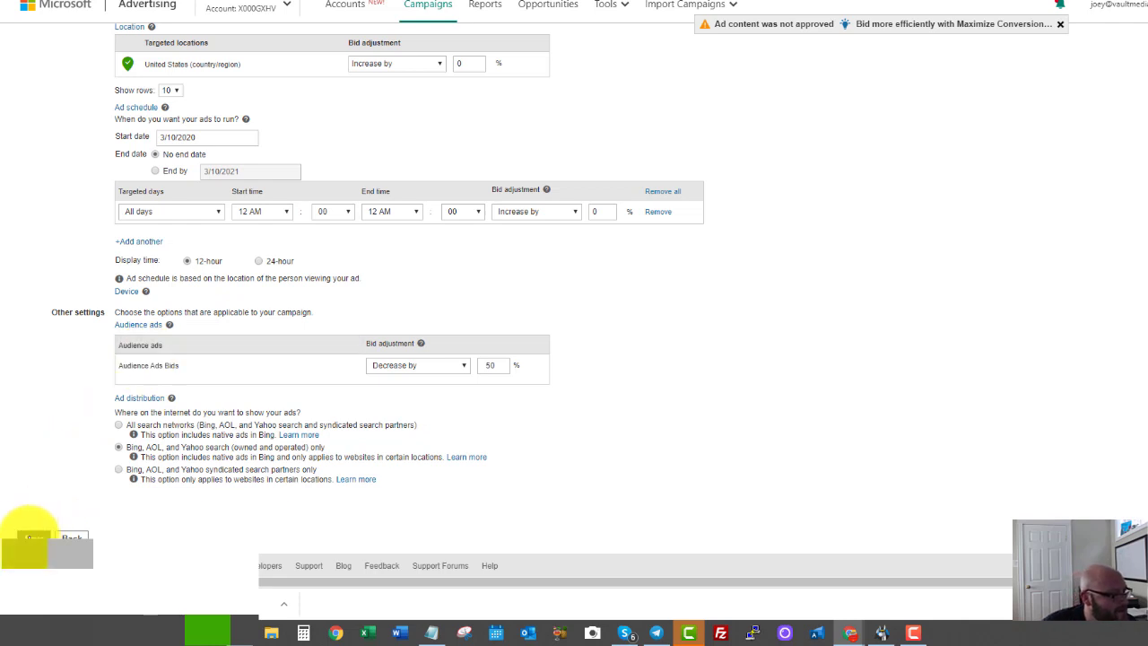
pyautogui.click(33, 539)
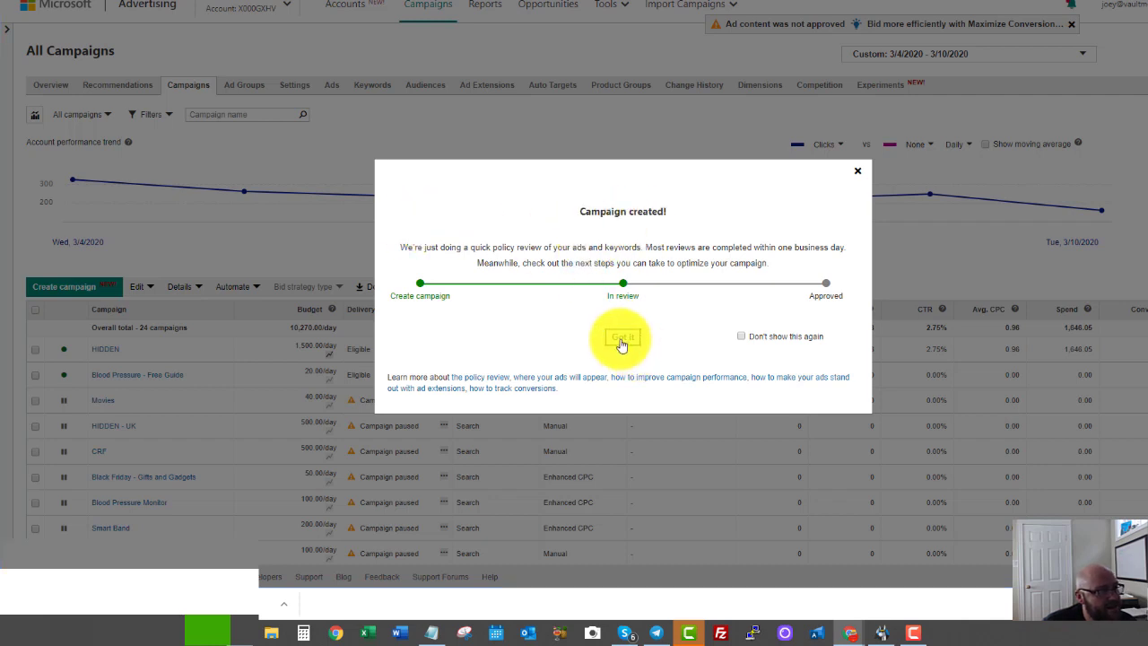
# Dismiss the campaign-created message and start a new goal under Conversion Tracking > Conversion goals.
pyautogui.click(622, 346)
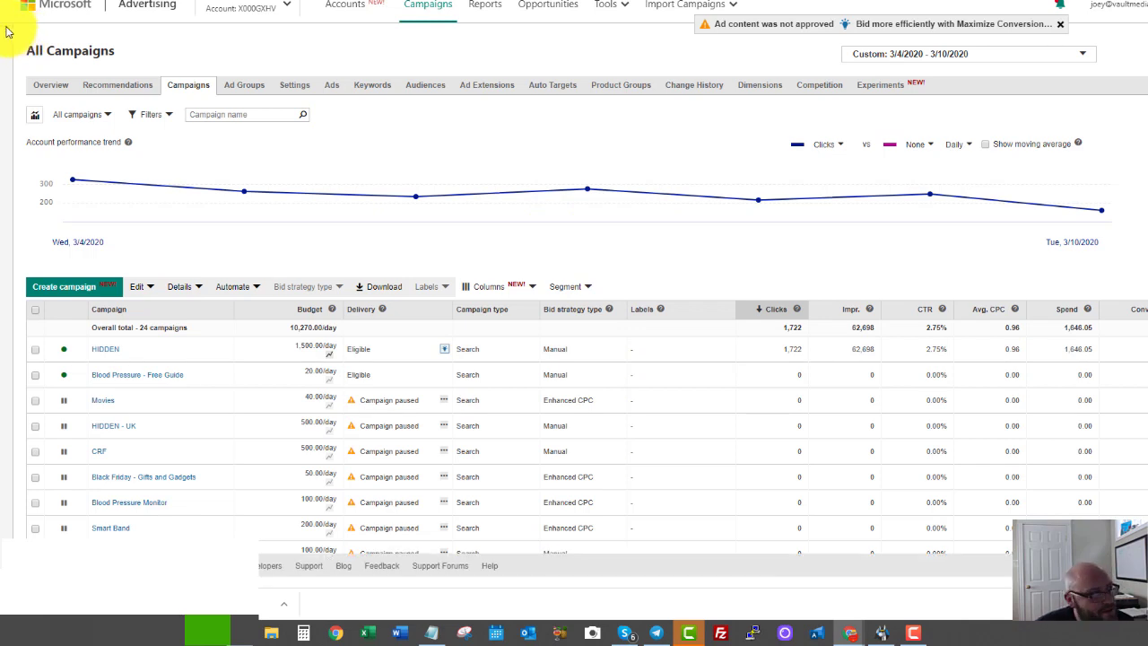
pyautogui.click(6, 31)
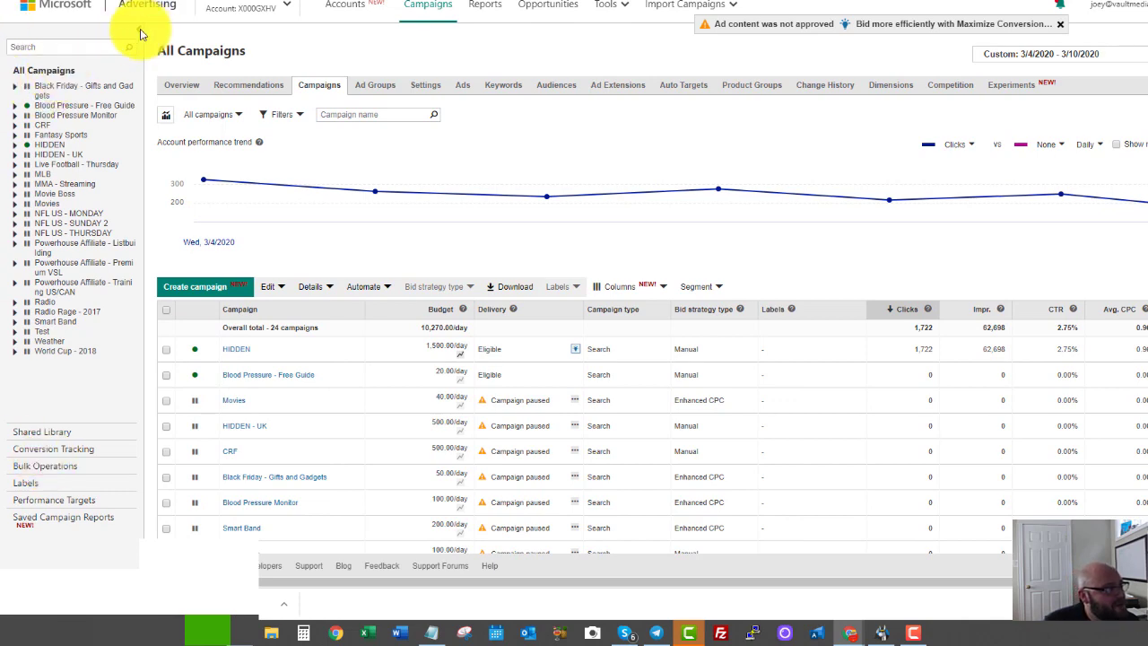
pyautogui.click(39, 453)
pyautogui.click(32, 132)
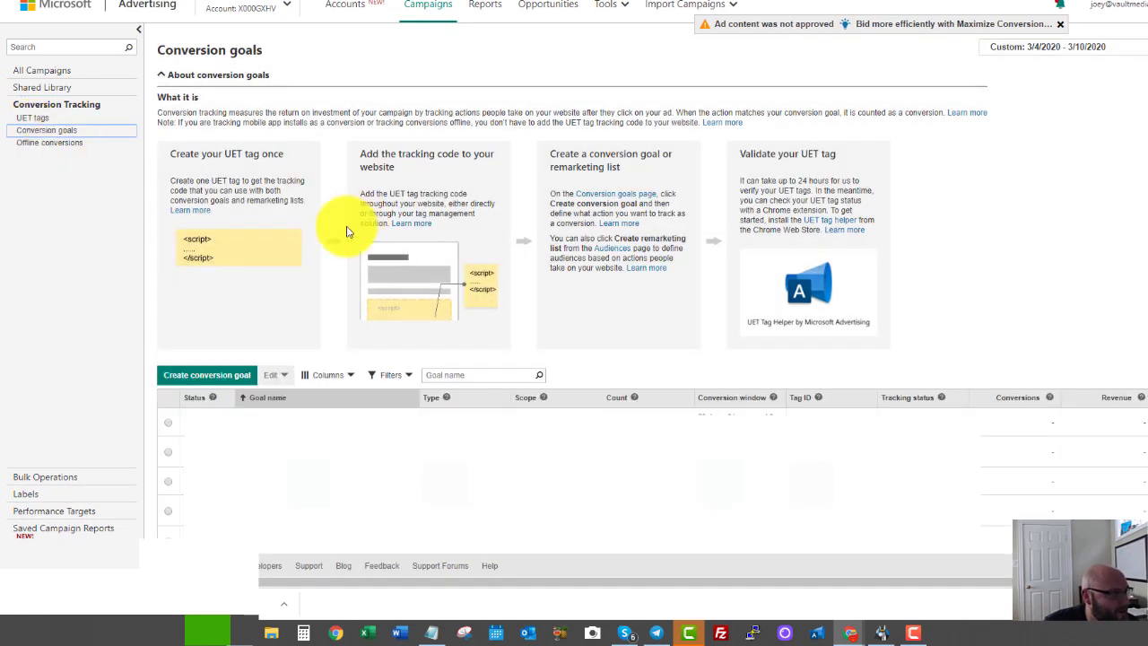
pyautogui.click(205, 381)
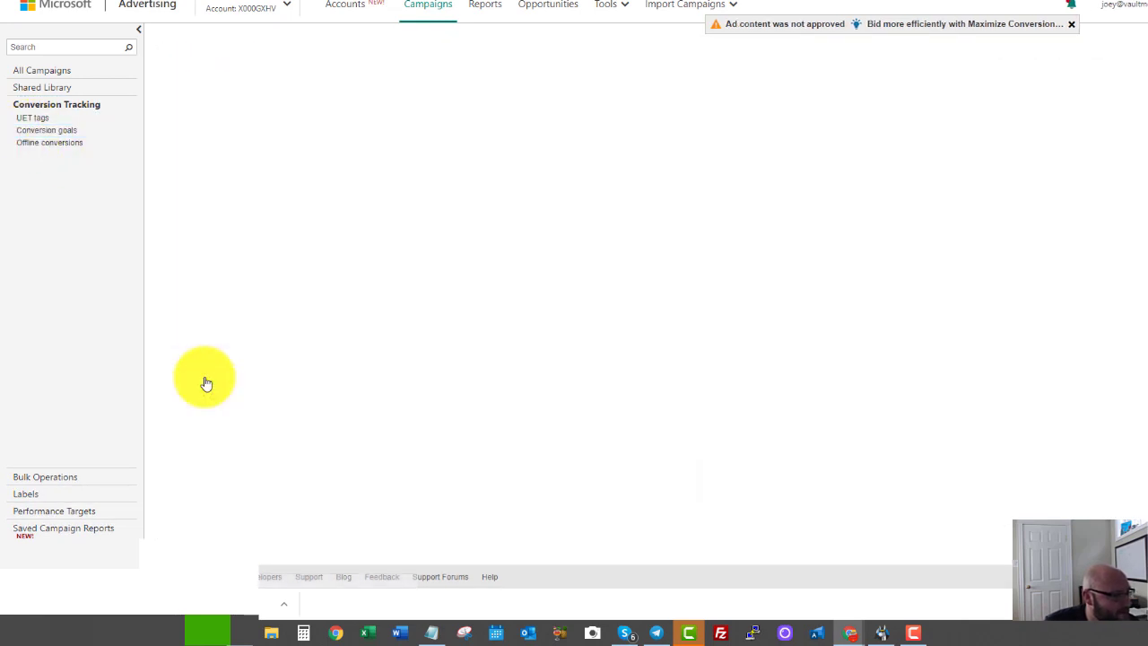
# Name the goal 'Lead - Blood Pressure', keep the Destination URL type, and continue.
pyautogui.click(293, 120)
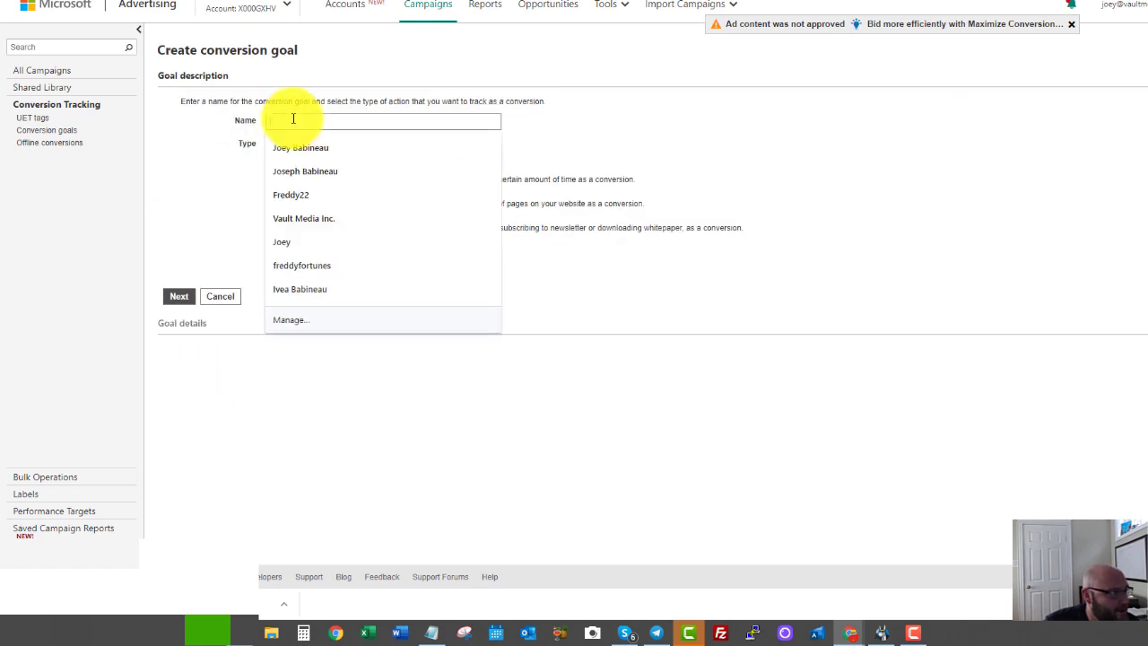
pyautogui.write('Lead')
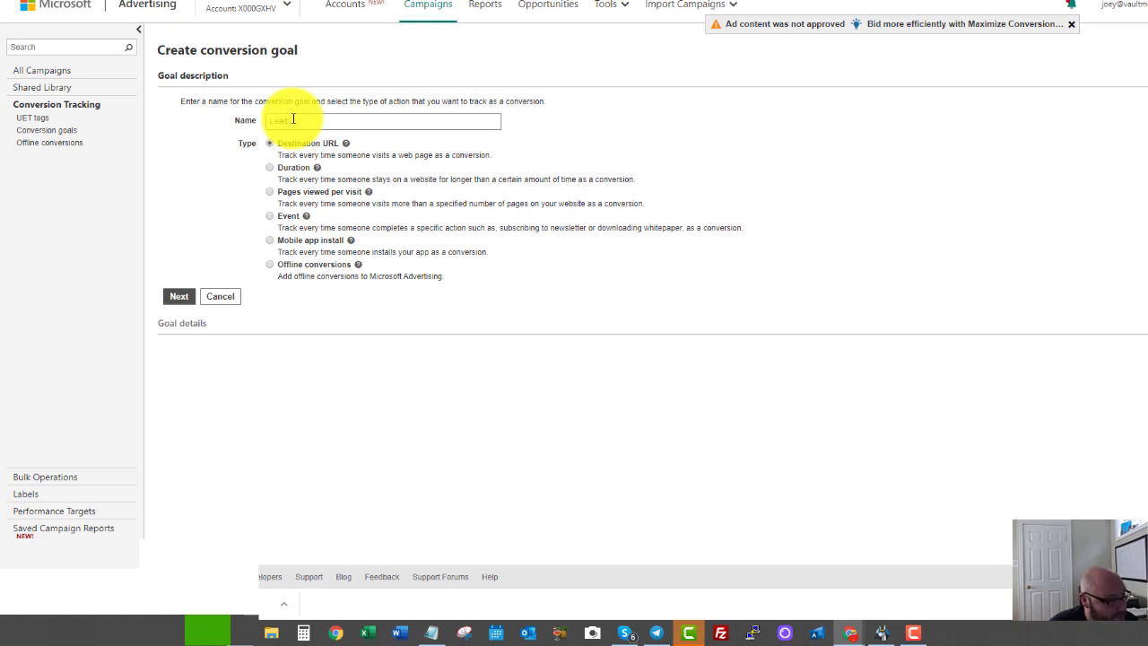
pyautogui.write('Form')
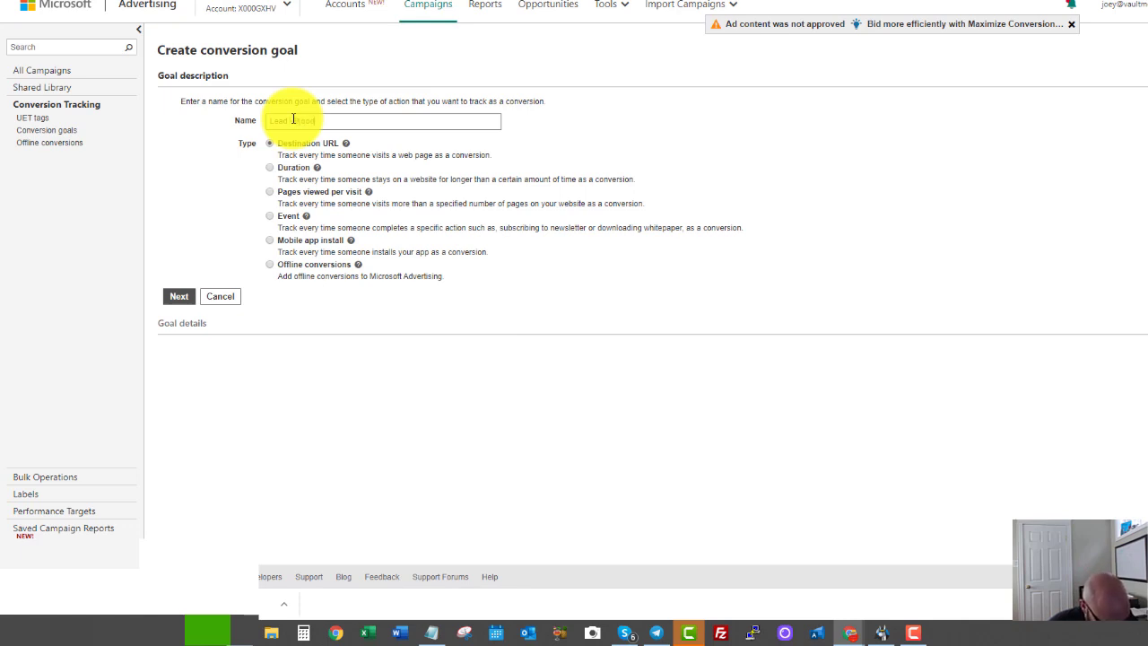
pyautogui.write('ressure')
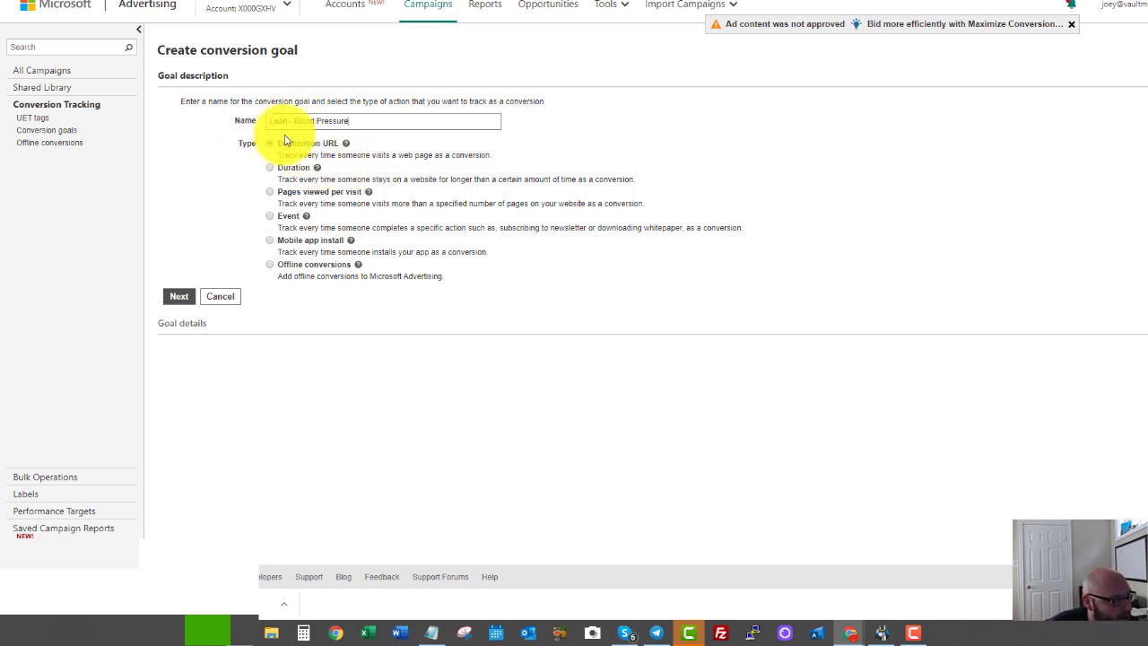
pyautogui.click(176, 297)
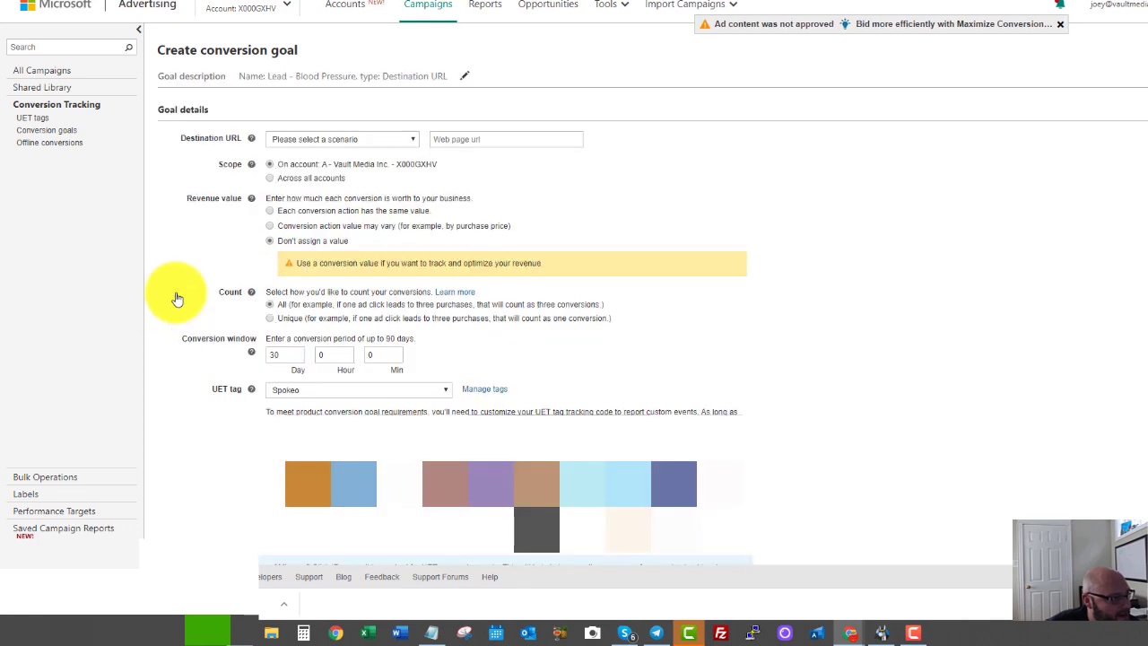
# Match destination URLs containing '5-tips' and count only unique conversions.
pyautogui.click(329, 140)
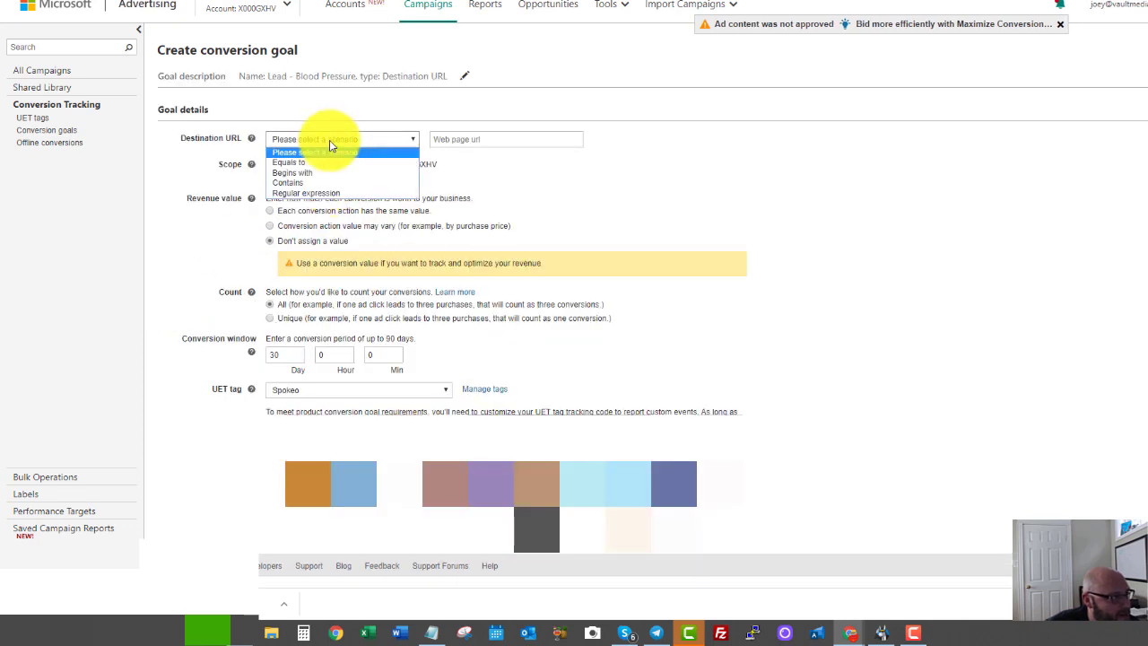
pyautogui.click(287, 193)
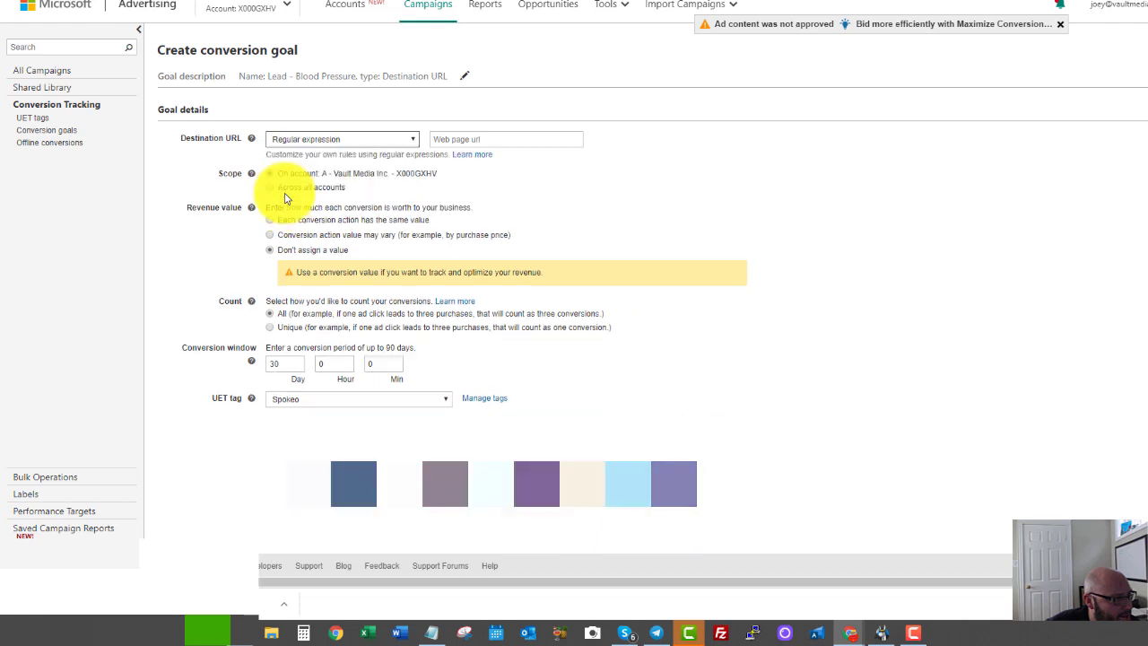
pyautogui.click(346, 139)
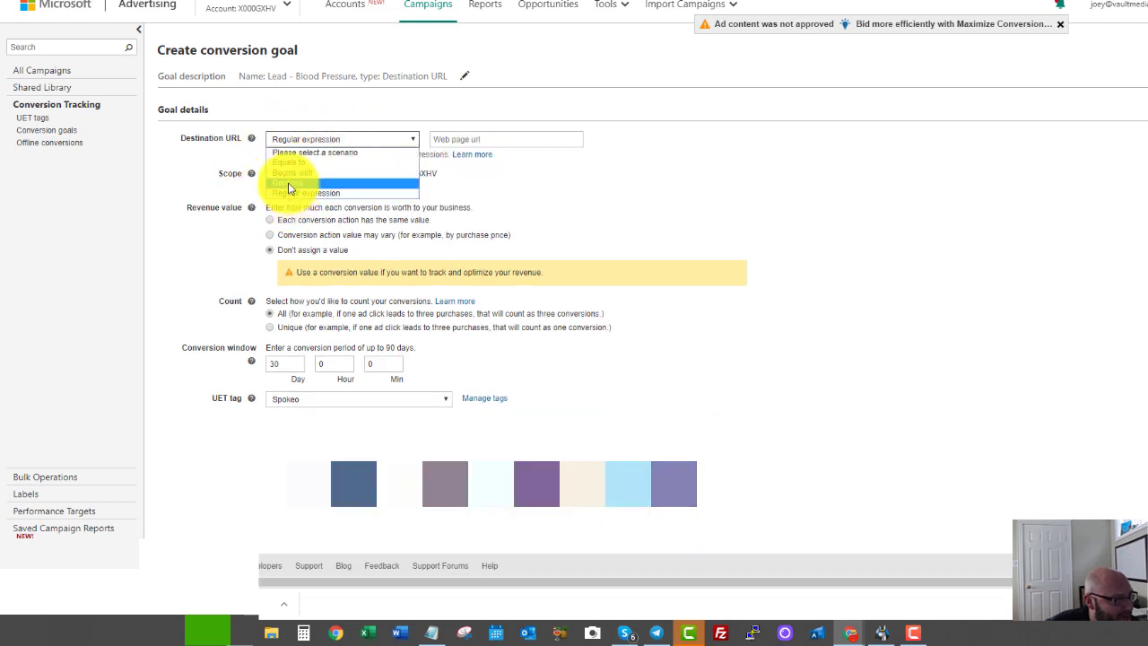
pyautogui.click(292, 187)
pyautogui.click(445, 136)
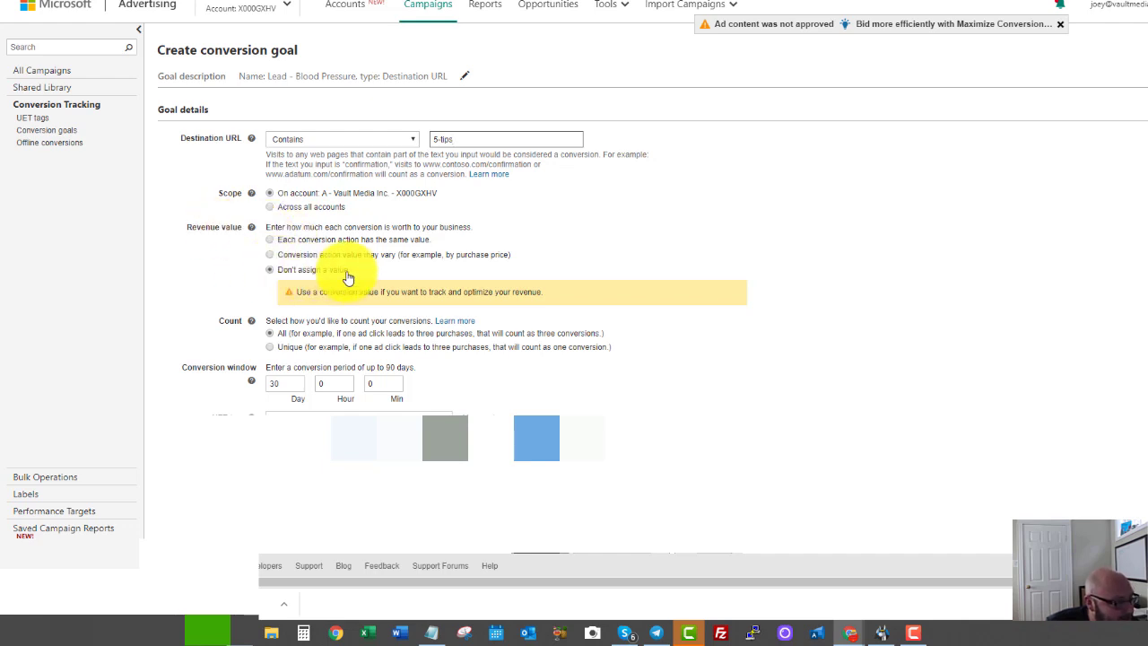
pyautogui.scroll(-1, 339, 278)
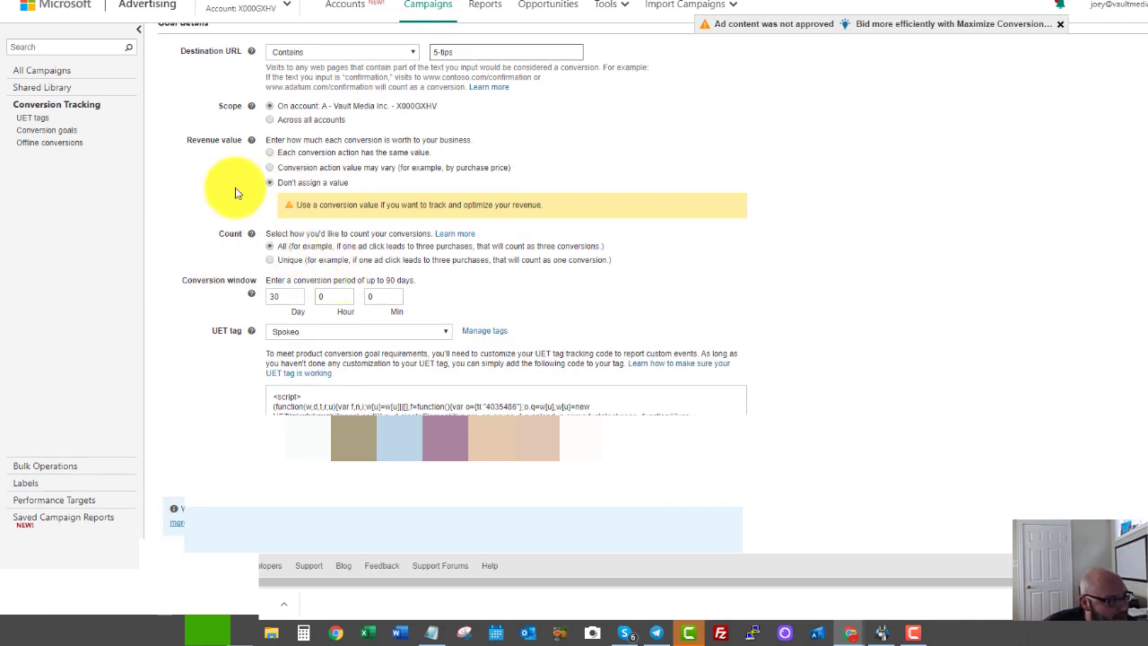
pyautogui.click(269, 260)
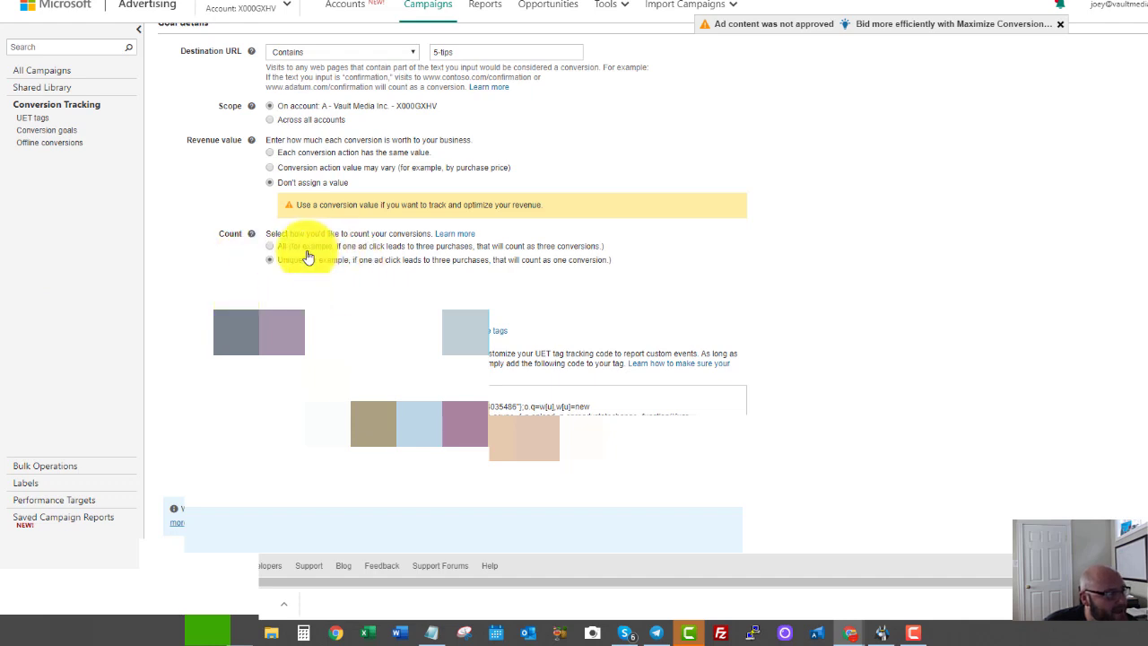
pyautogui.scroll(-1, 302, 251)
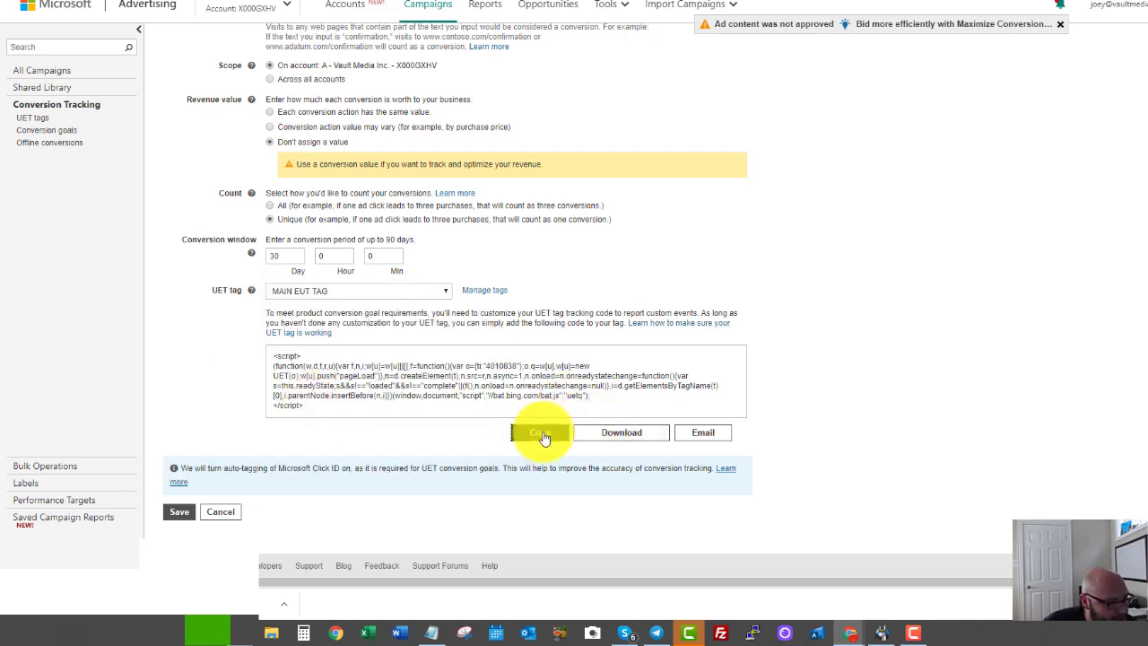
# Copy the goal's UET tracking script to the clipboard and save the conversion goal.
pyautogui.click(541, 434)
pyautogui.rightClick(570, 40)
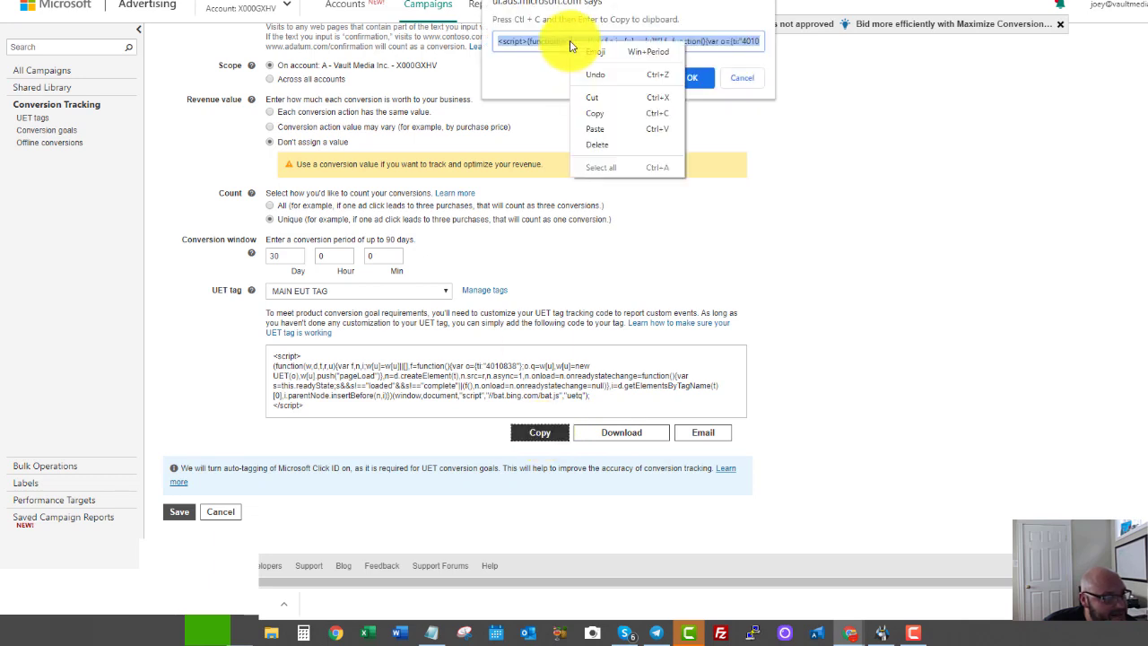
pyautogui.click(597, 113)
pyautogui.click(692, 77)
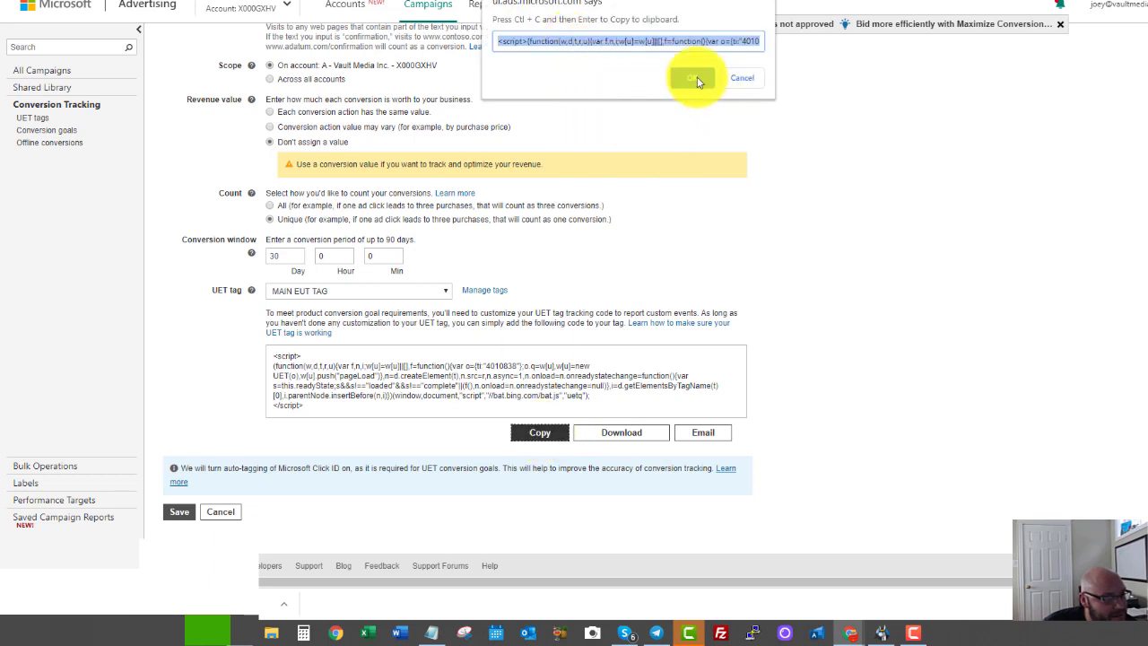
pyautogui.click(178, 511)
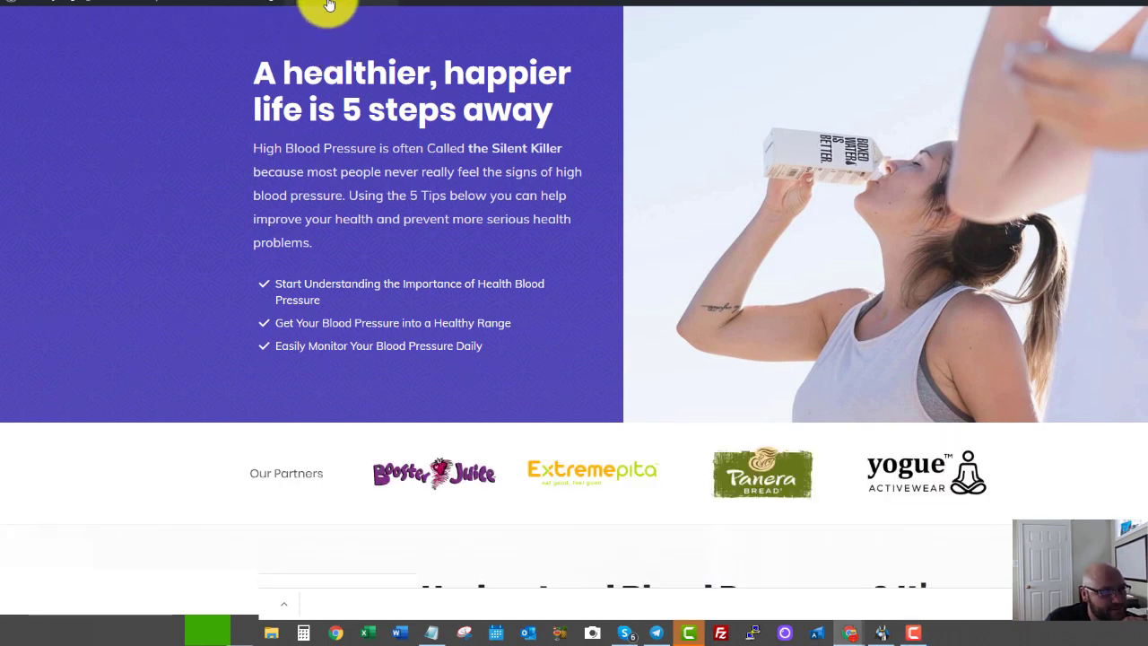
# Add a Custom HTML element below the existing one and paste the UET script into it.
pyautogui.click(329, 4)
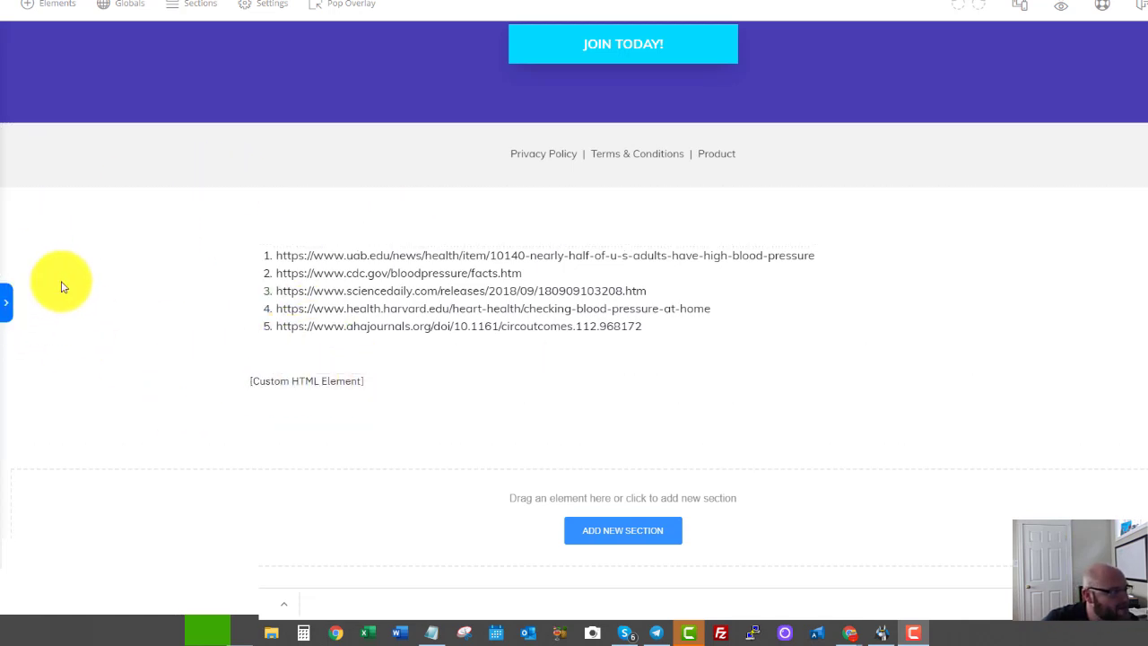
pyautogui.click(9, 303)
pyautogui.scroll(-5, 123, 410)
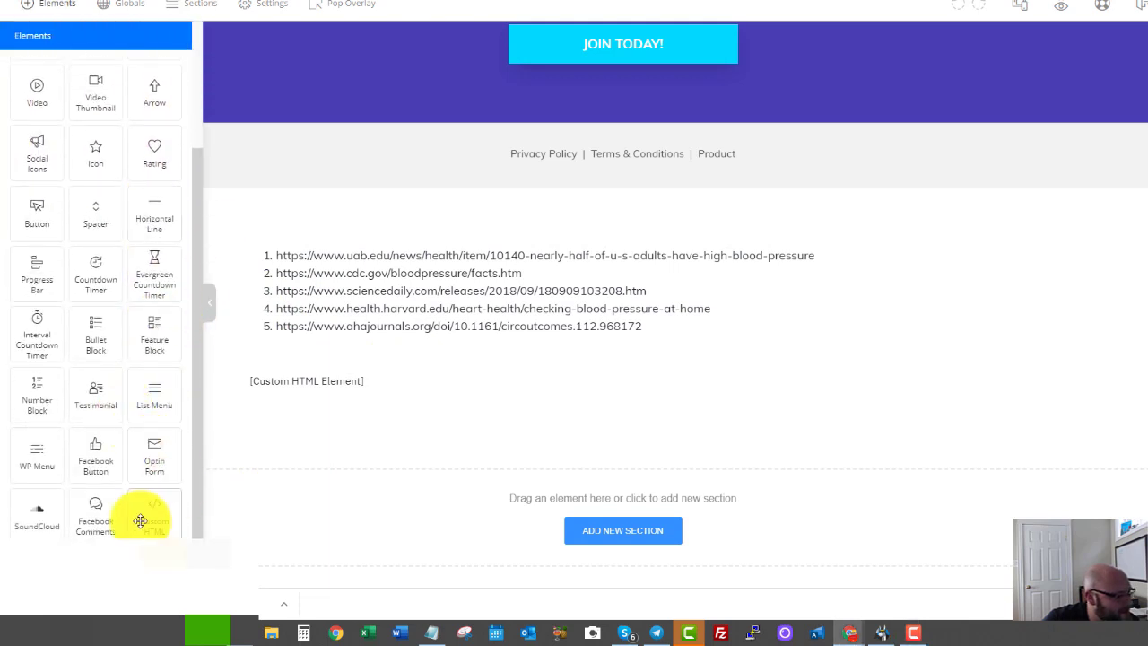
pyautogui.moveTo(141, 521); pyautogui.dragTo(313, 428)
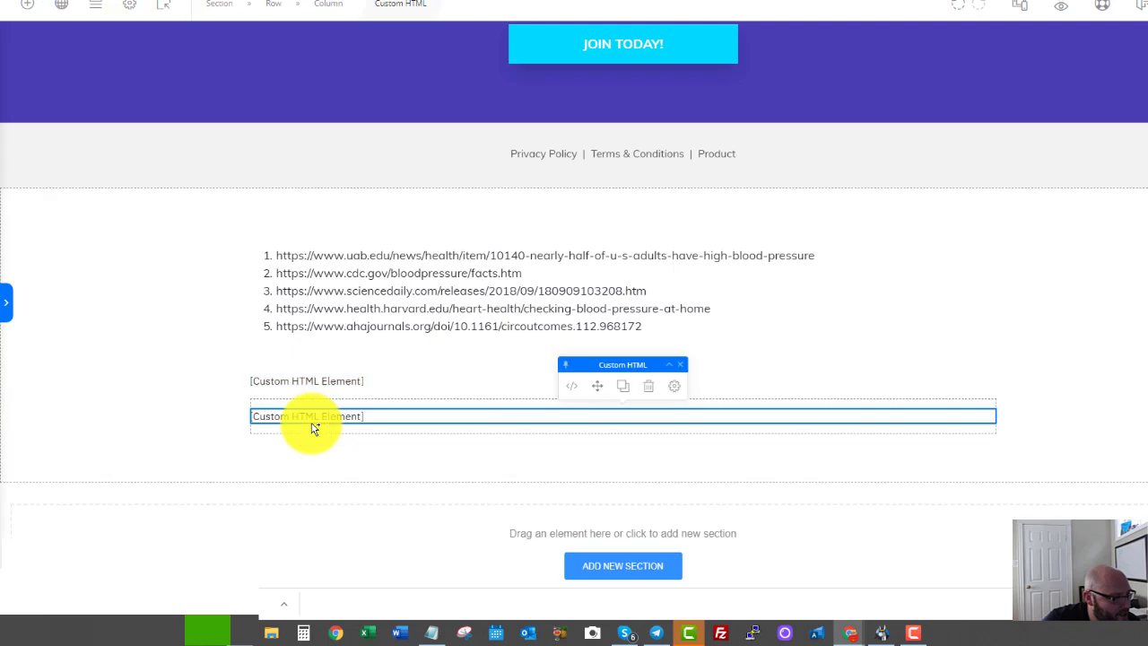
pyautogui.click(573, 387)
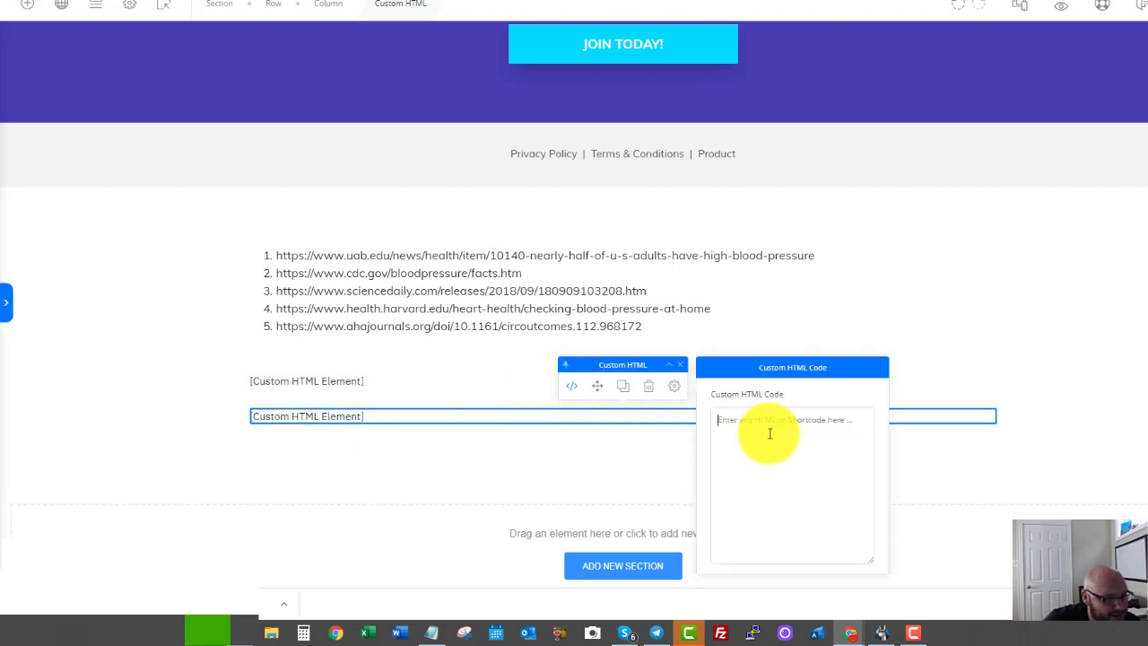
pyautogui.hotkey('ctrl', 'v')
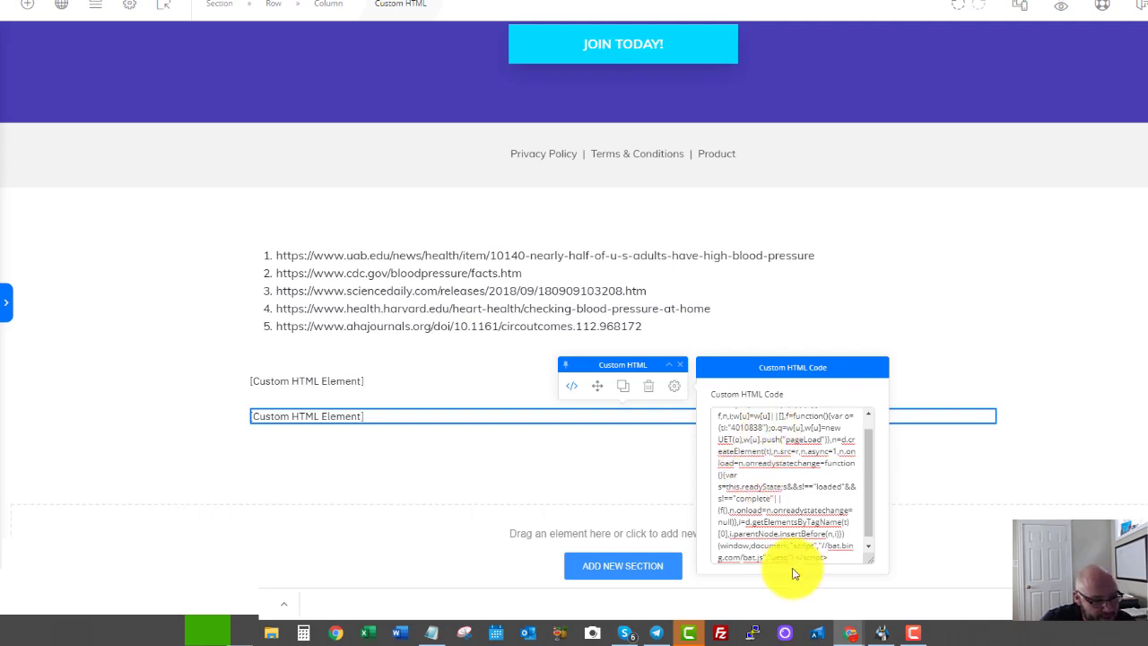
pyautogui.scroll(-1, 777, 505)
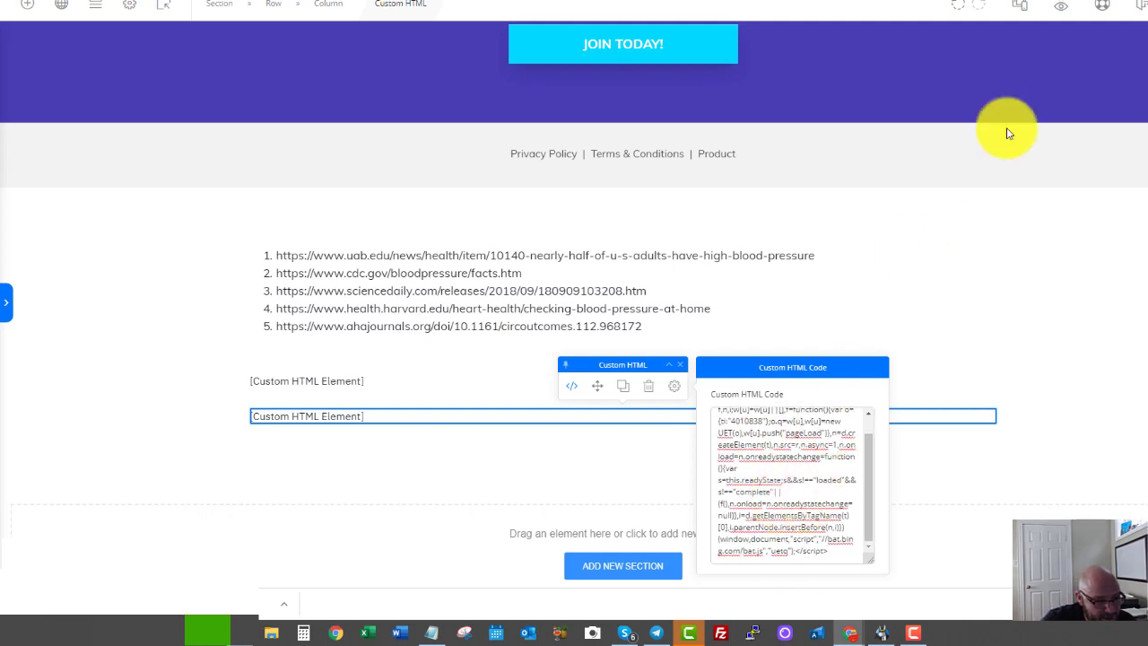
pyautogui.press('Escape')
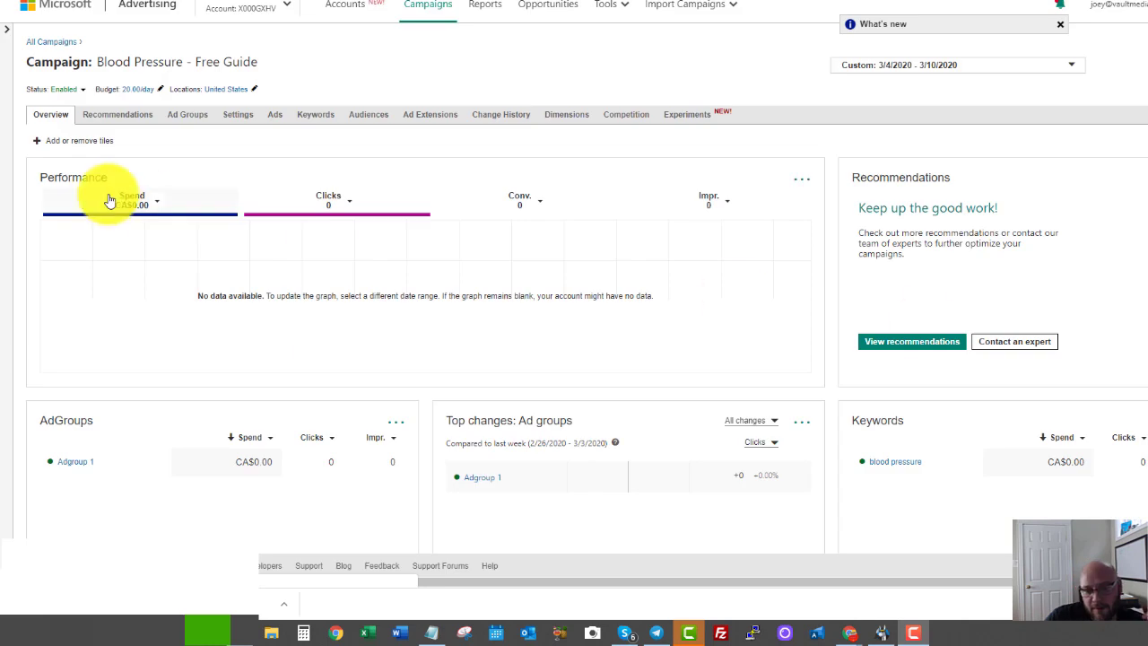
# Go to the campaign's Keywords page, which lists 'blood pressure' as a Broad keyword at 0.40.
pyautogui.click(314, 116)
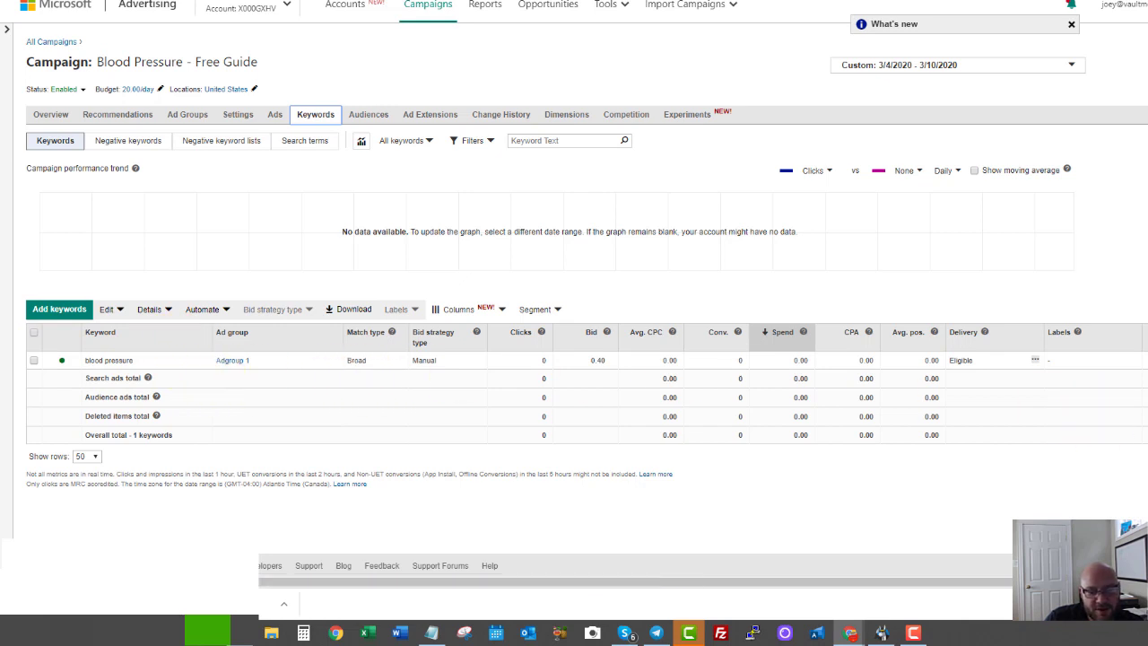
# Queue keywords for Adgroup 1: blood pressure chart, high, low and lower blood pressure.
pyautogui.click(58, 316)
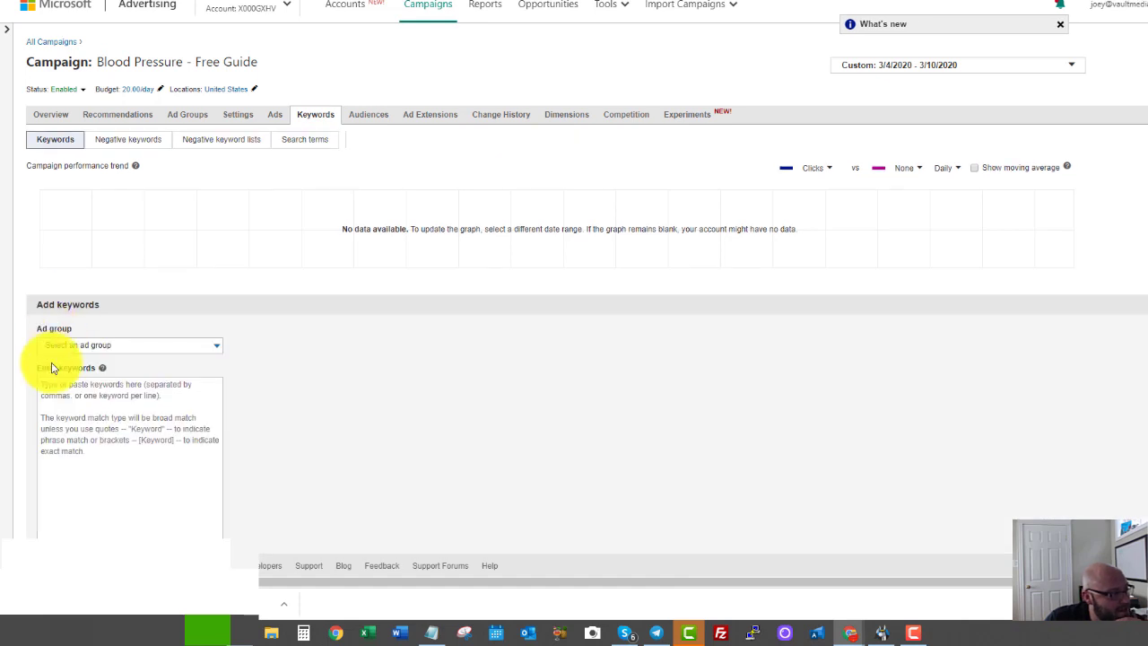
pyautogui.click(77, 397)
pyautogui.click(79, 350)
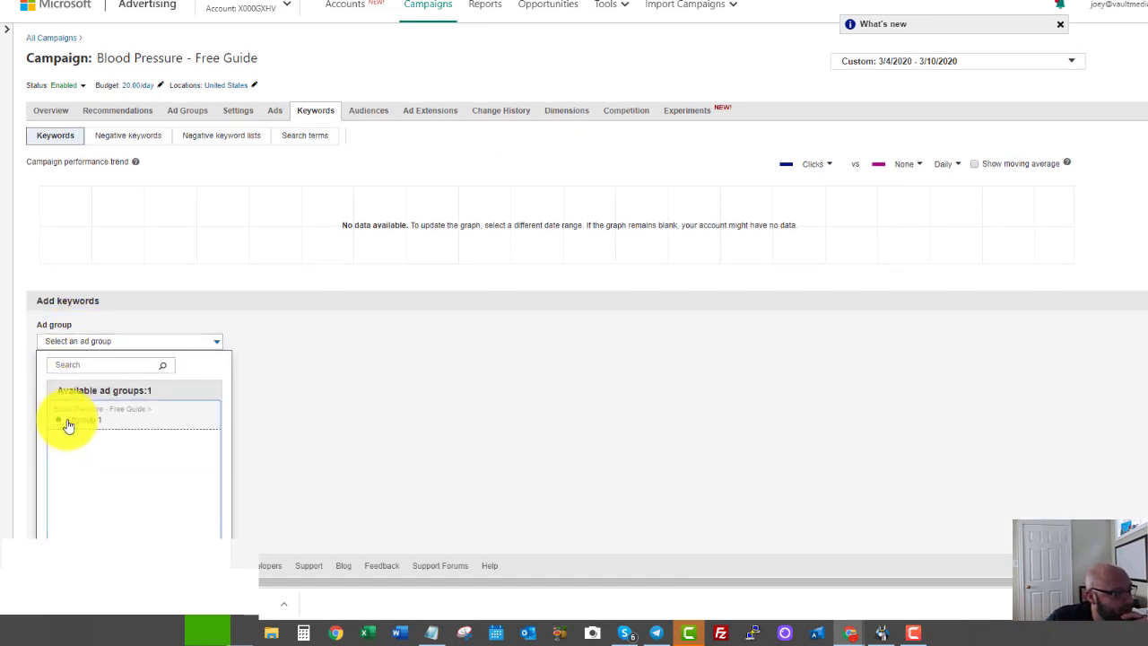
pyautogui.click(66, 425)
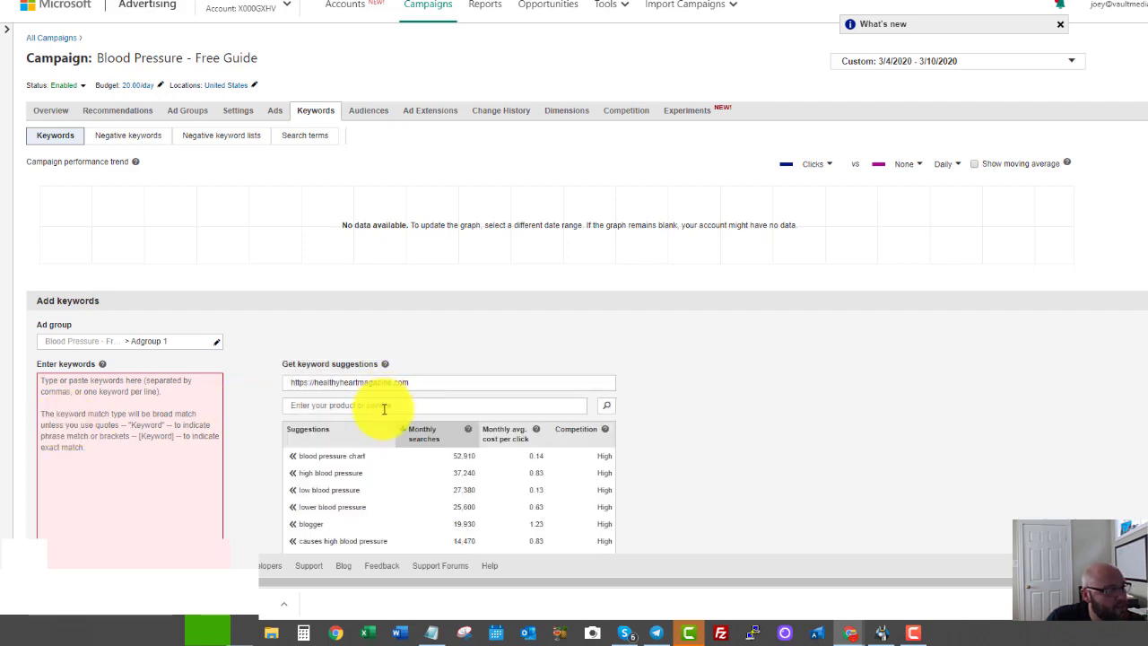
pyautogui.scroll(-1, 431, 402)
pyautogui.scroll(-2, 431, 403)
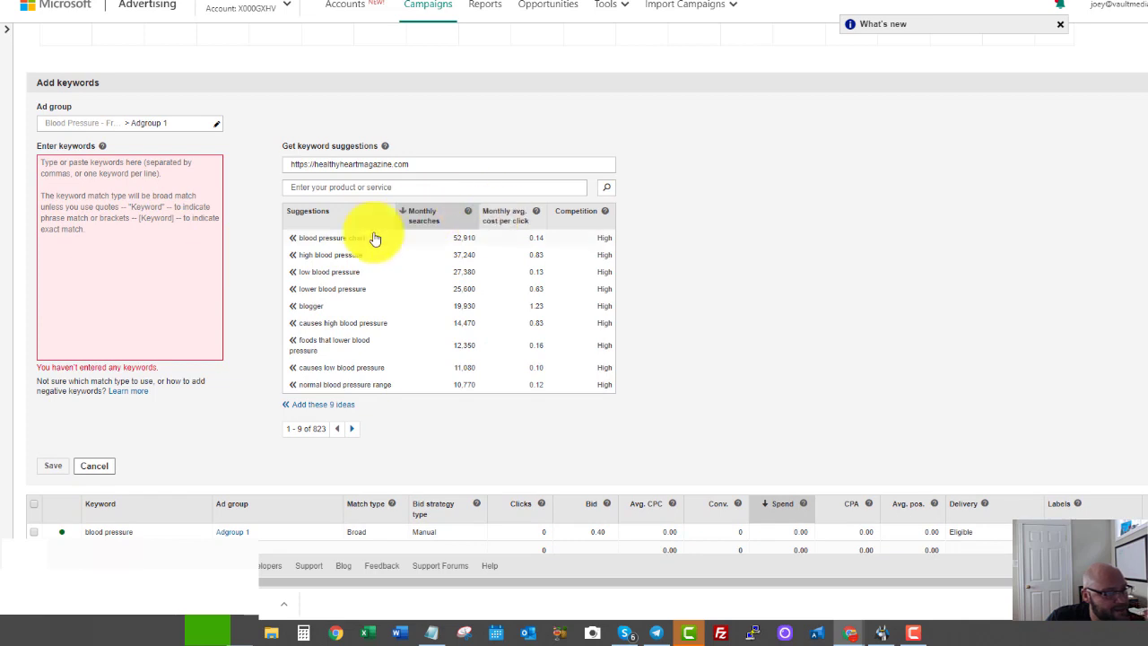
pyautogui.click(292, 239)
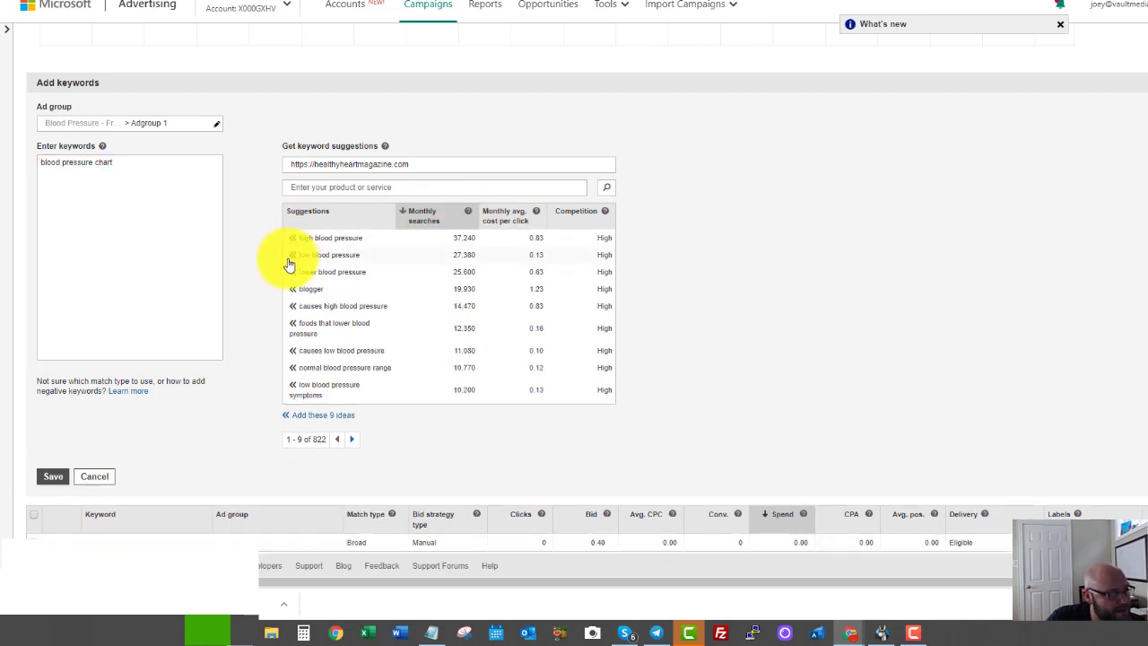
pyautogui.click(292, 240)
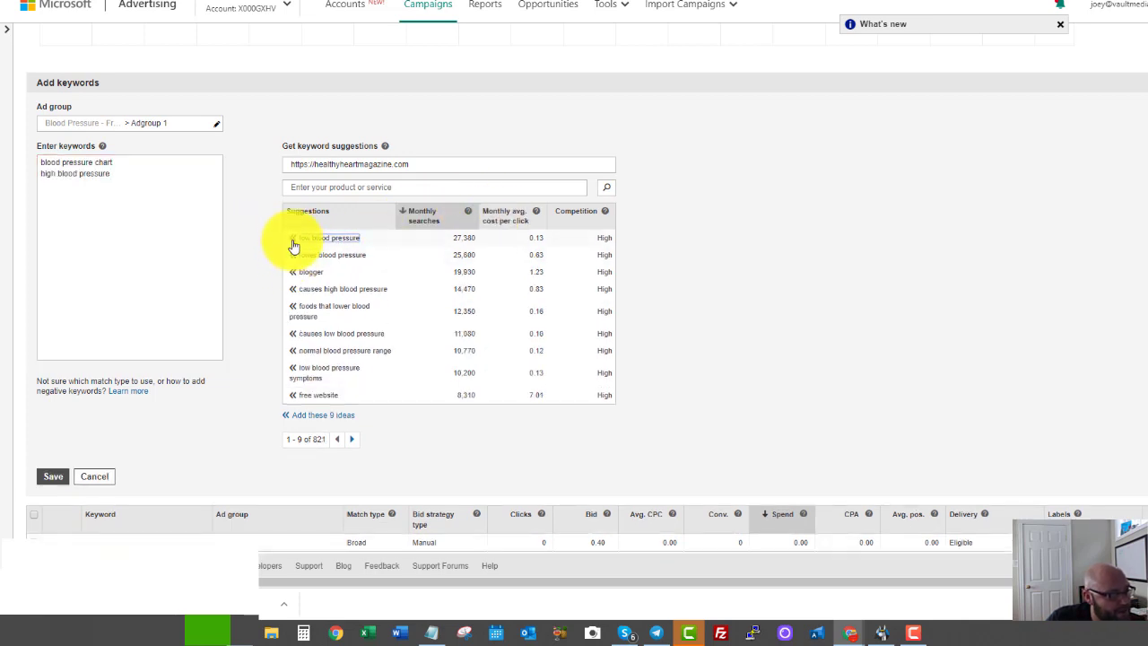
pyautogui.click(293, 239)
pyautogui.click(294, 241)
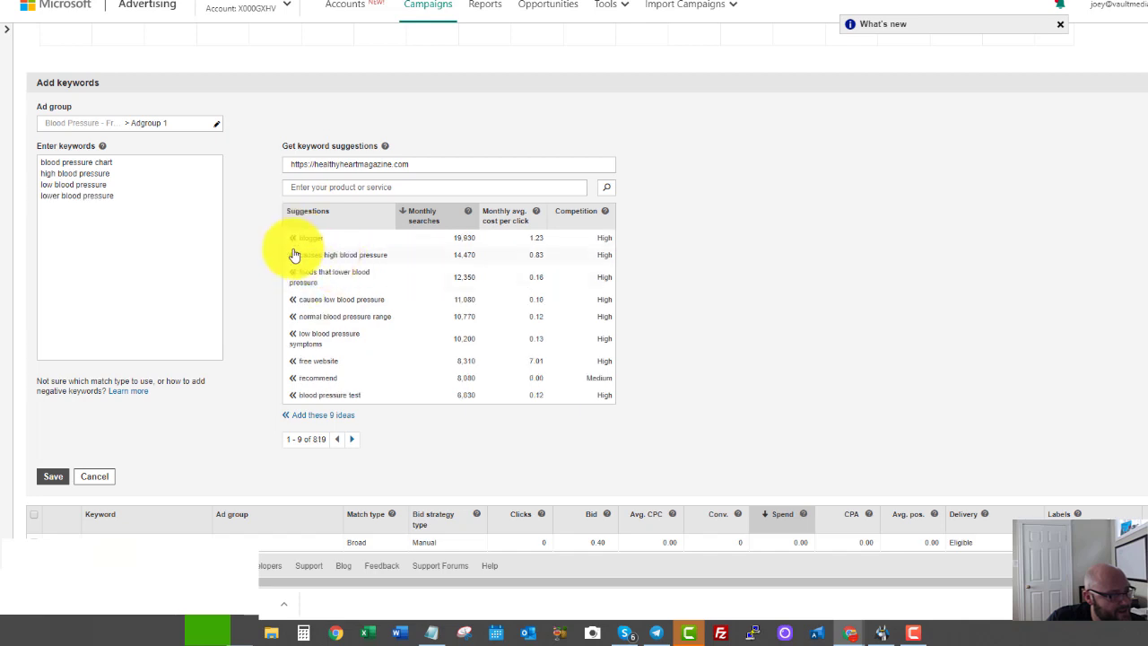
# Queue more suggestions through blood pressure test, then go to Google Ads Keyword Planner.
pyautogui.click(295, 256)
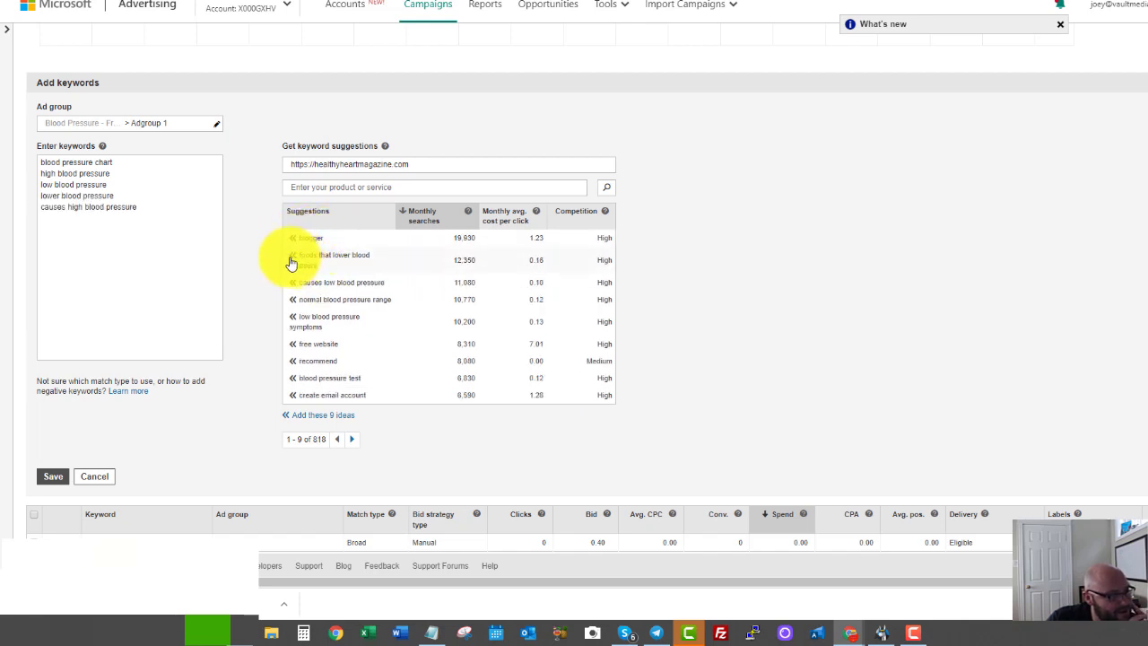
pyautogui.click(291, 260)
pyautogui.click(292, 262)
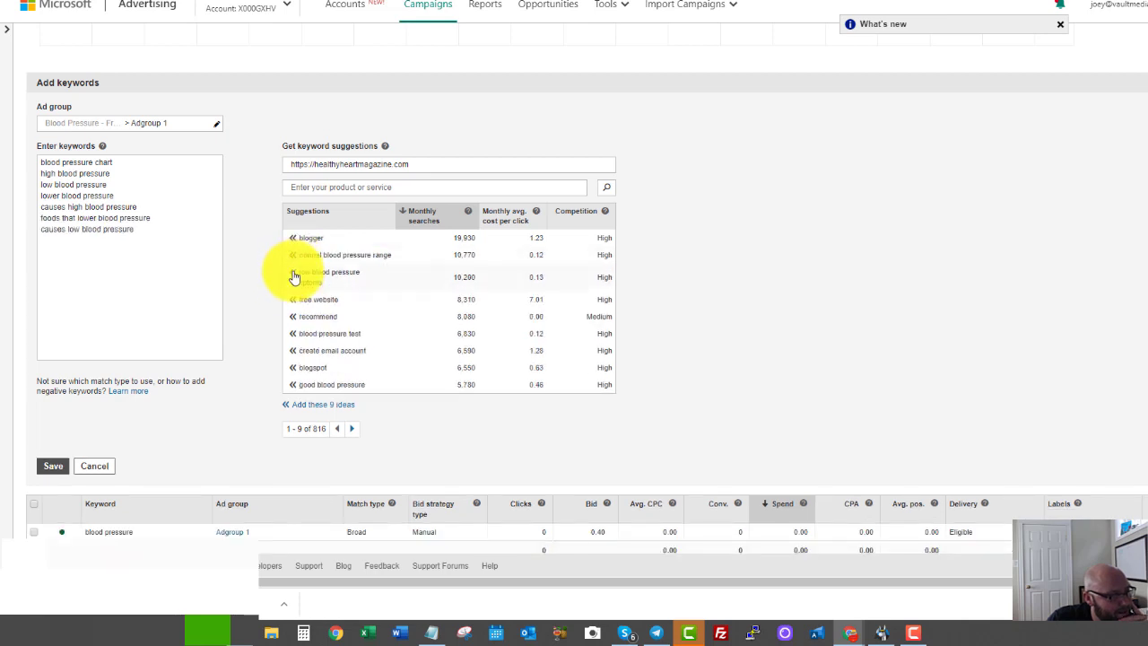
pyautogui.click(291, 258)
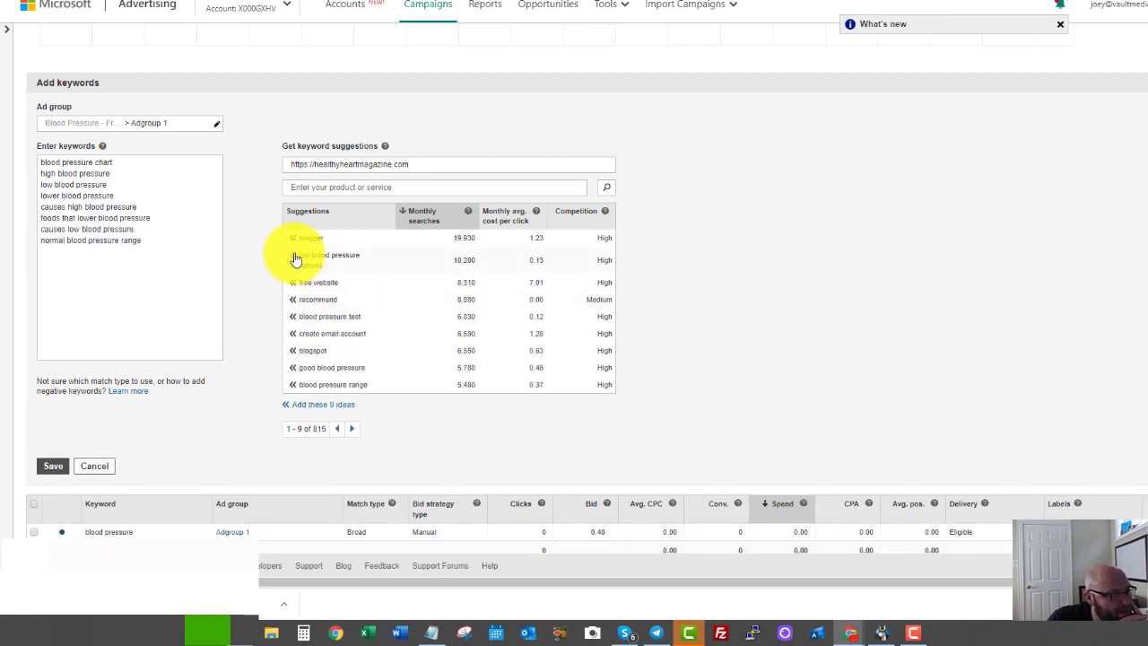
pyautogui.click(292, 259)
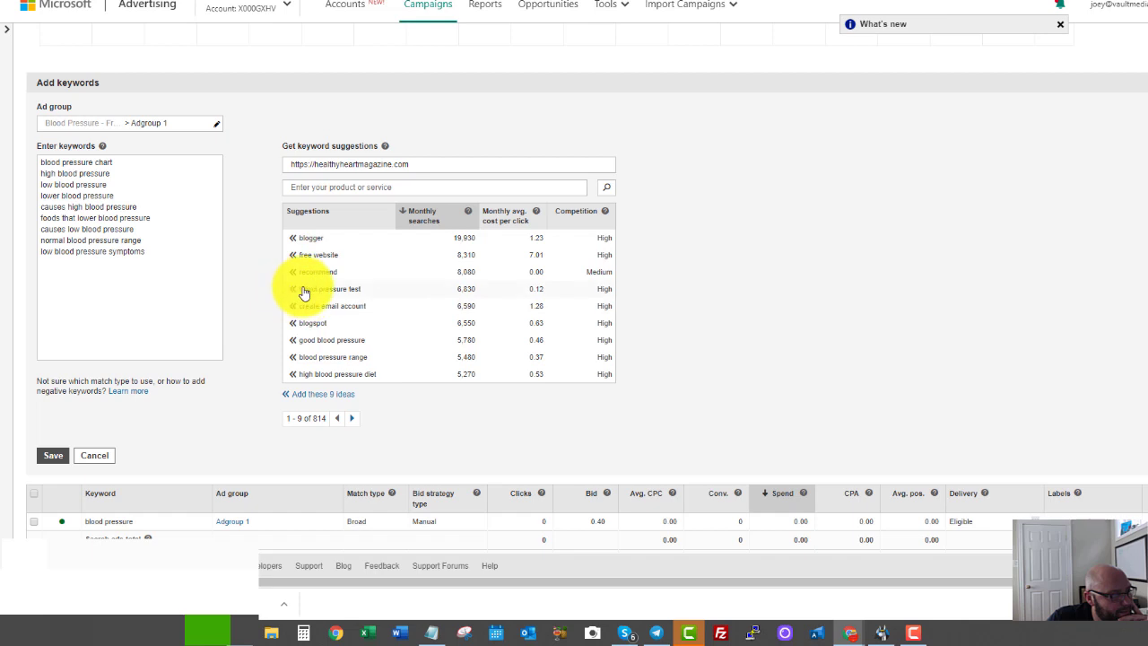
pyautogui.click(293, 294)
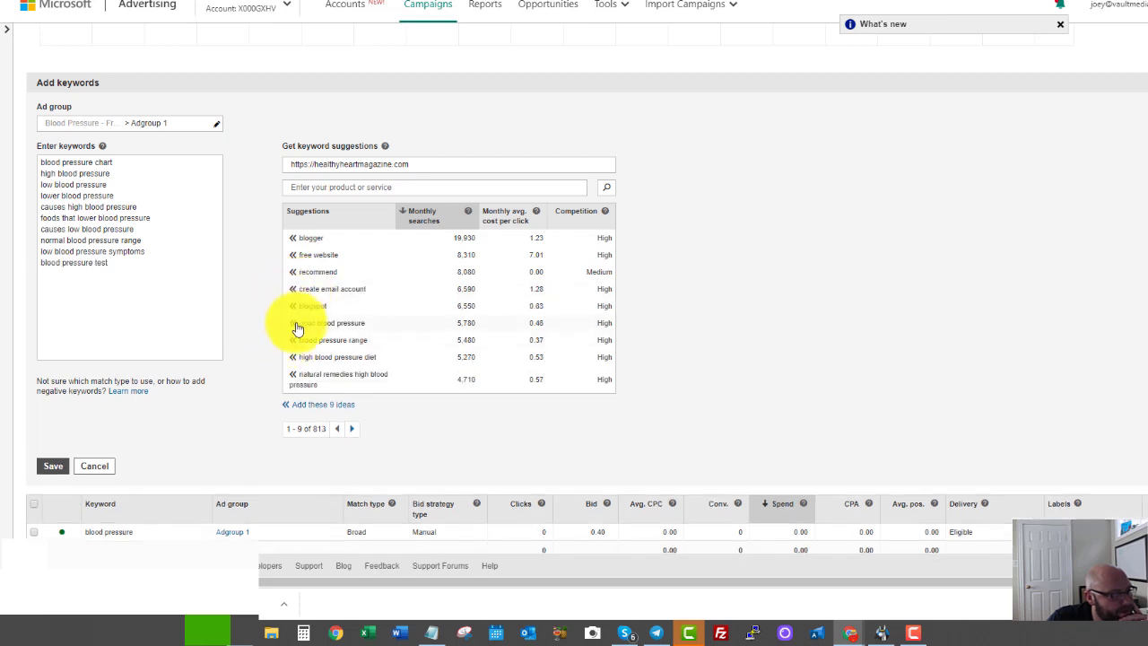
pyautogui.click(296, 324)
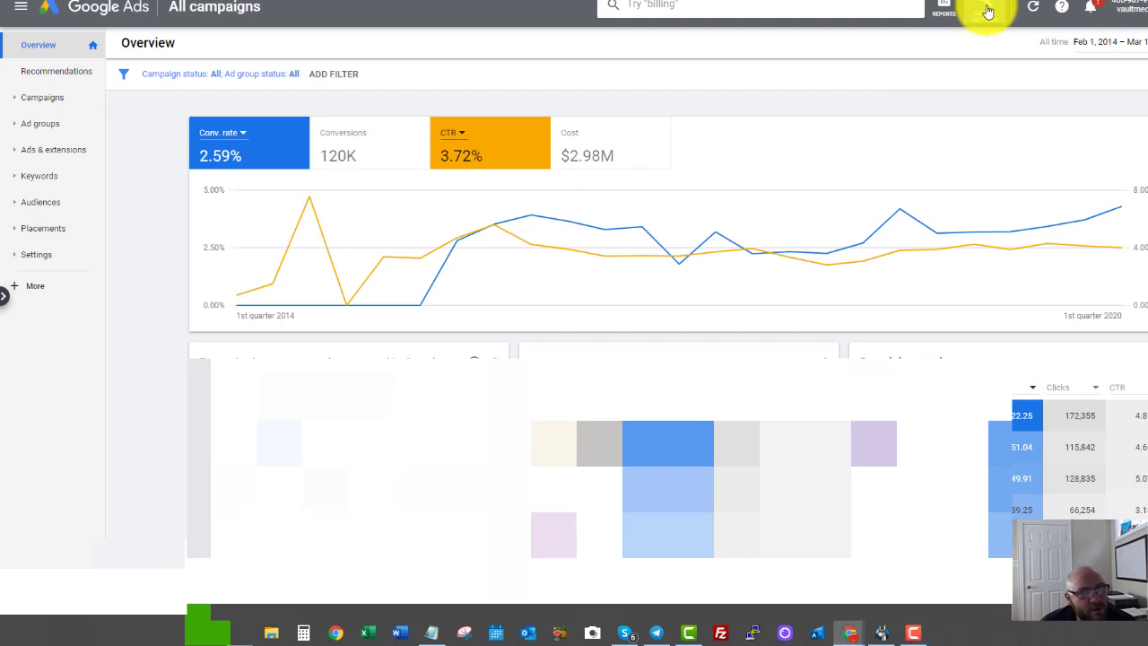
pyautogui.click(987, 11)
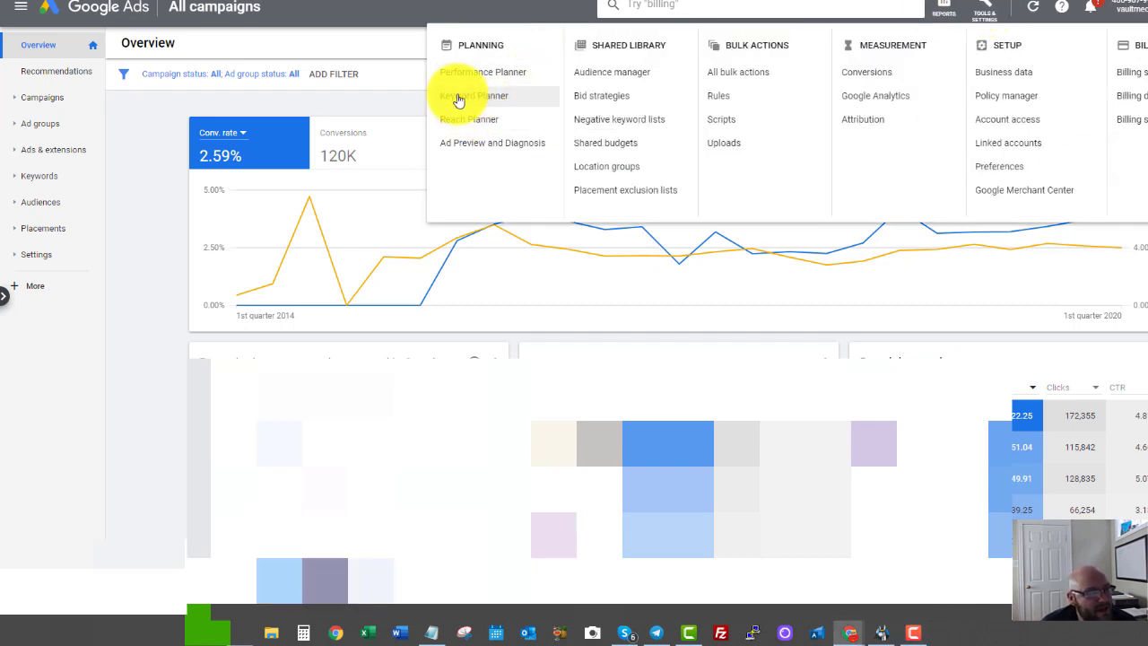
pyautogui.click(459, 97)
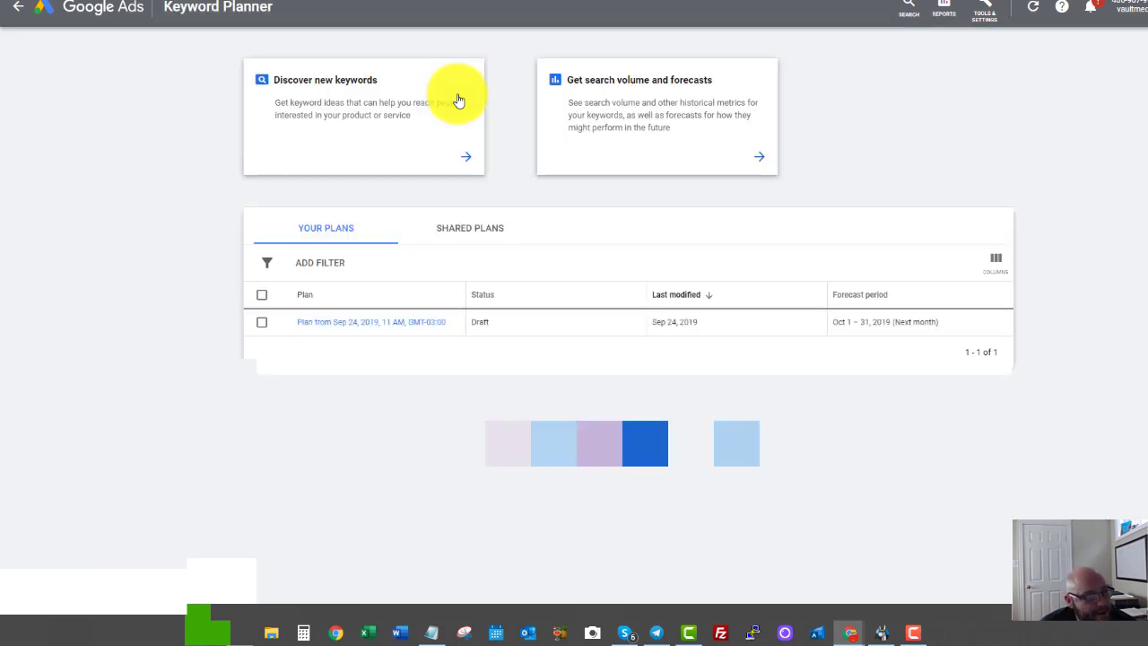
# Discover new keyword ideas using 'blood pressure' as the seed keyword.
pyautogui.click(308, 93)
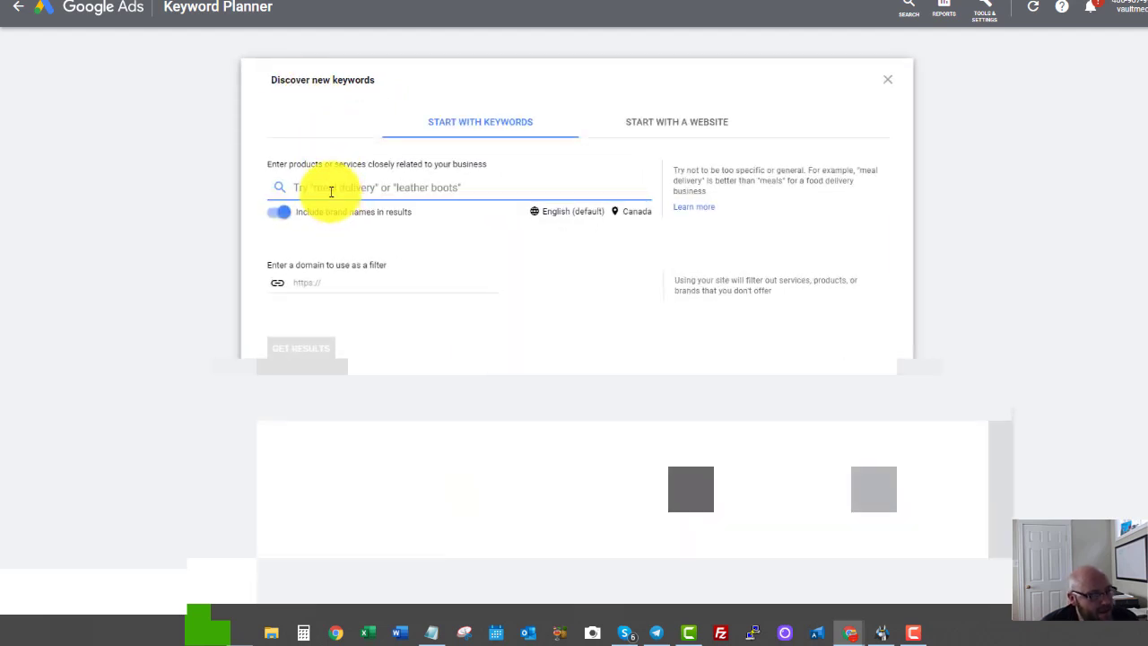
pyautogui.write('blood pressu')
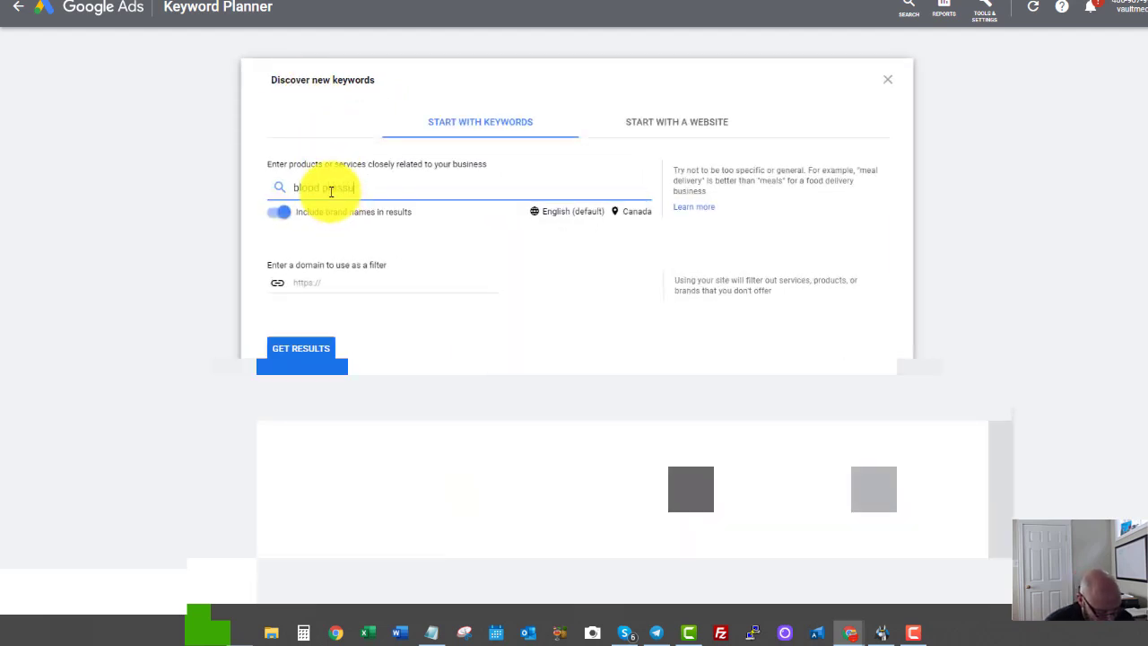
pyautogui.write('re')
pyautogui.press('Return')
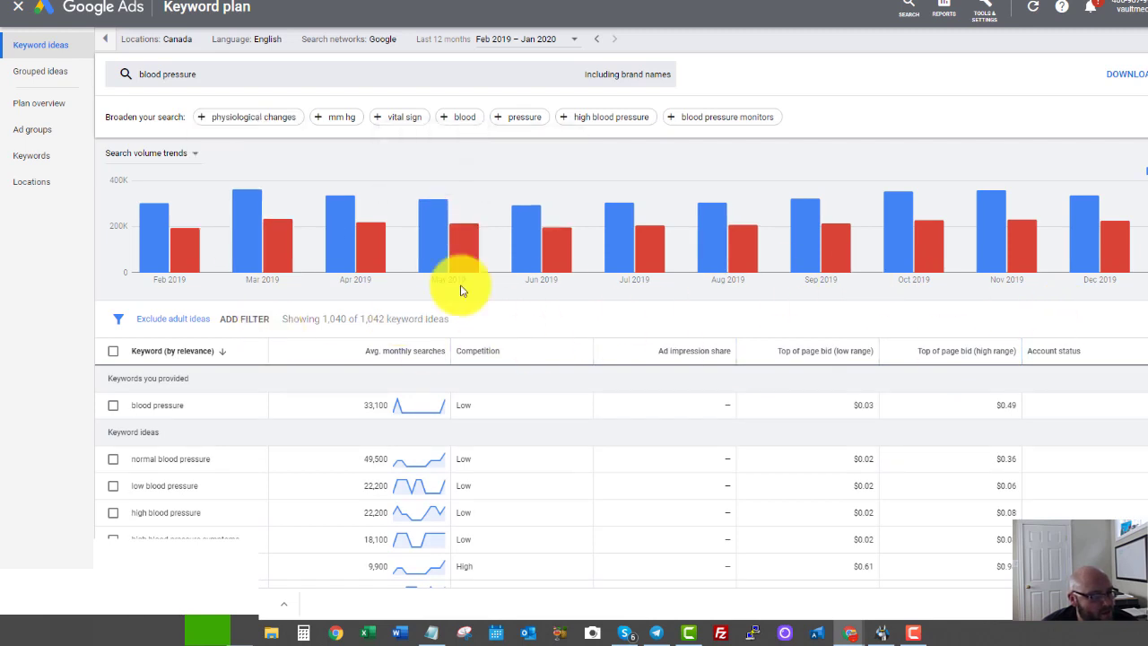
# Switch the keyword ideas' target location from Canada to the United States.
pyautogui.click(170, 45)
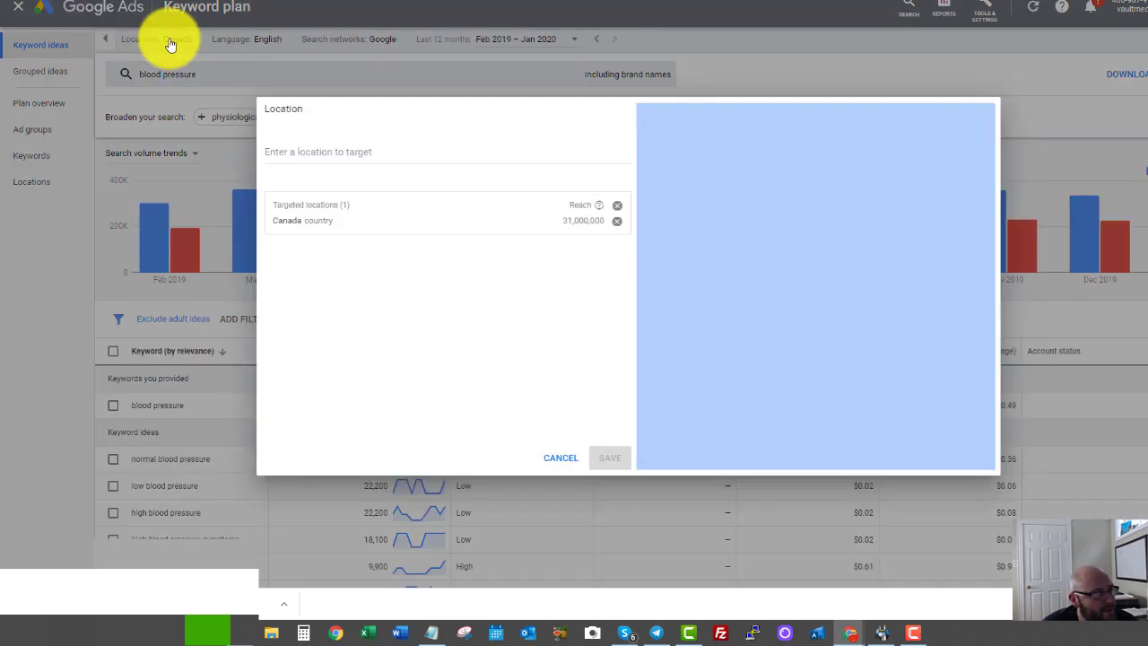
pyautogui.click(525, 222)
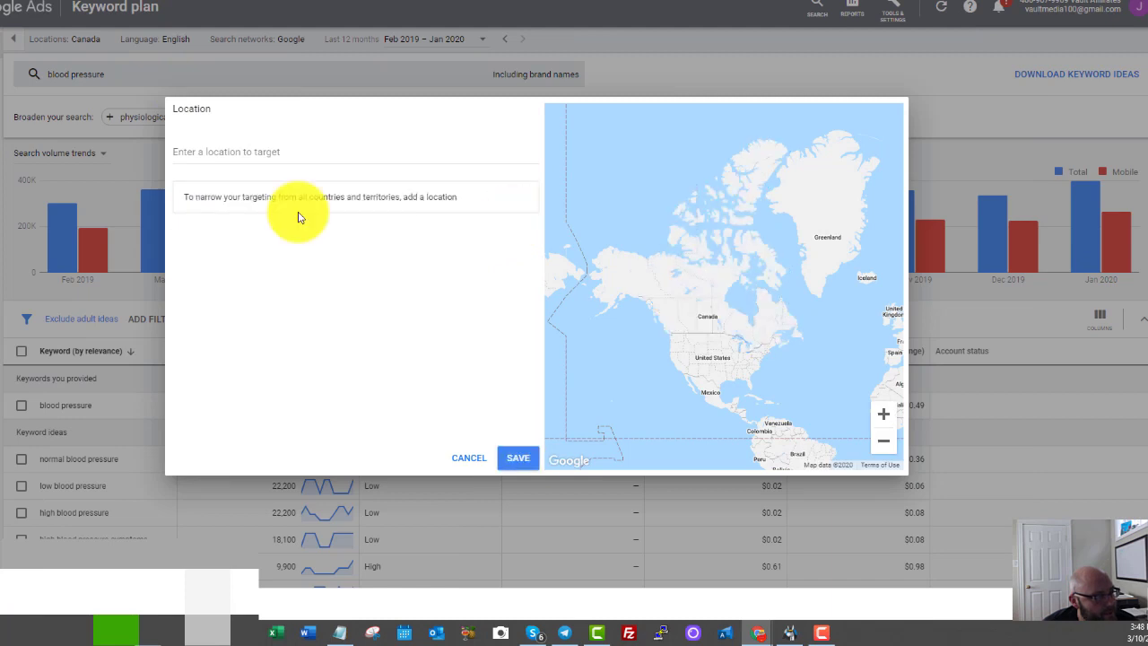
pyautogui.click(214, 164)
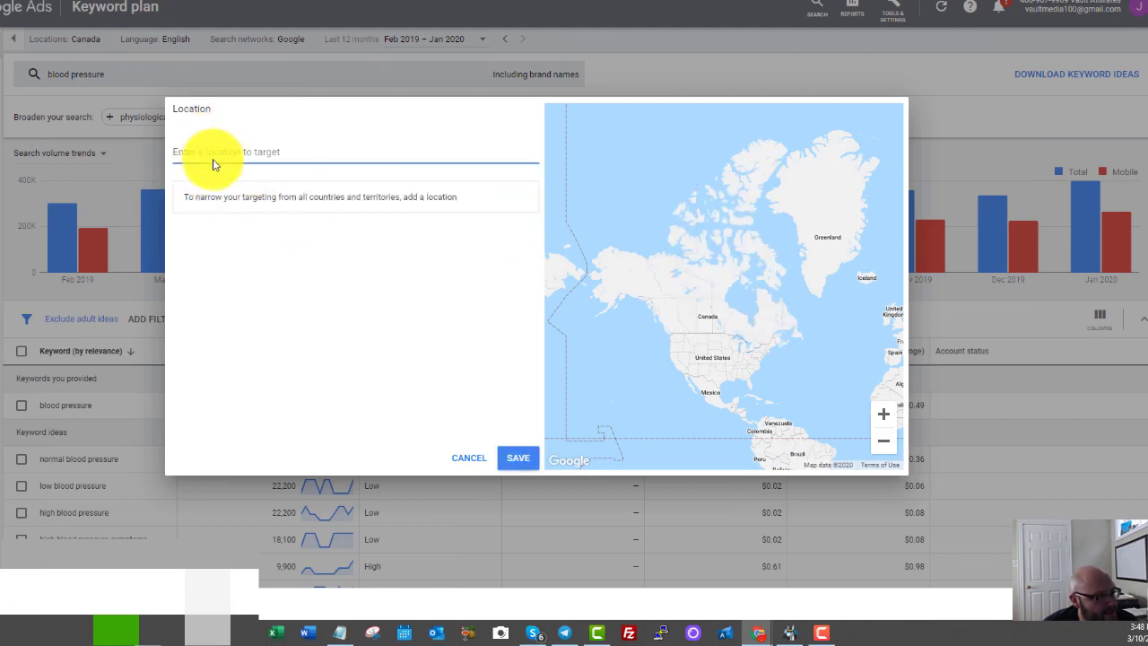
pyautogui.write('united s')
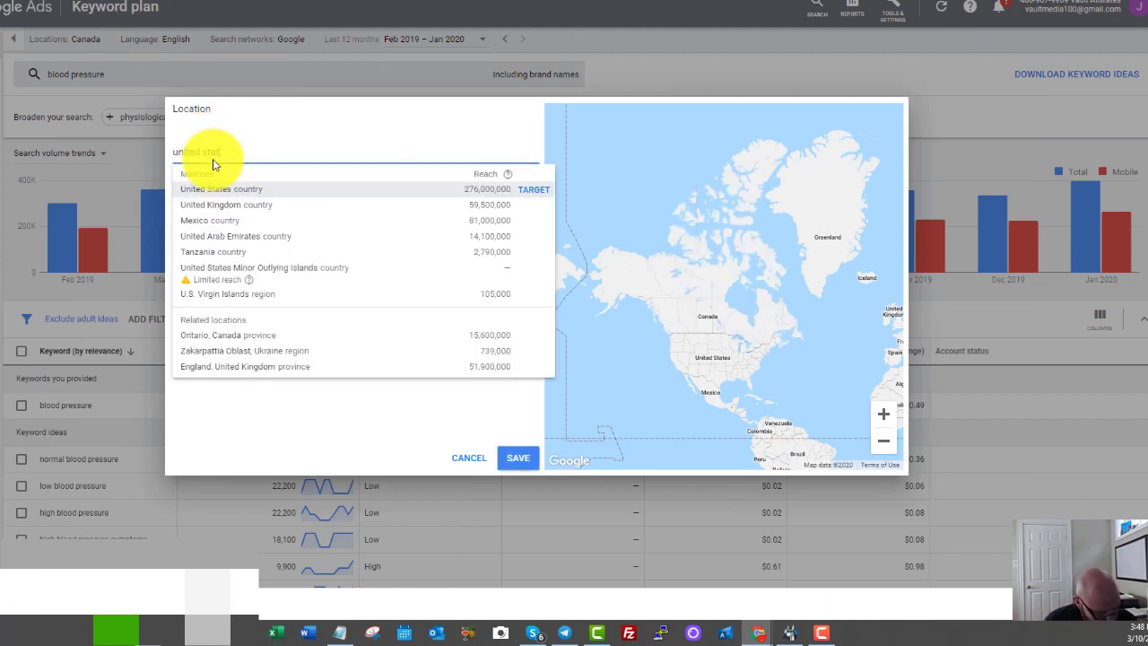
pyautogui.write('tat')
pyautogui.click(222, 189)
pyautogui.click(509, 458)
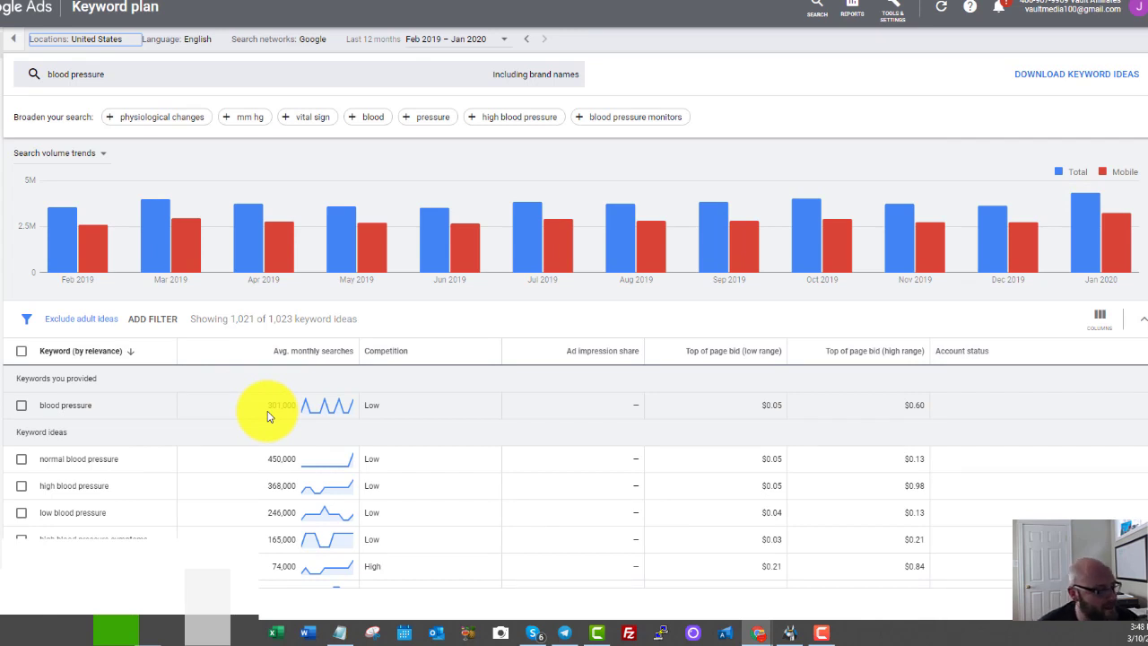
# Scroll through the blood pressure keyword ideas, reviewing their average monthly searches.
pyautogui.scroll(-1, 541, 231)
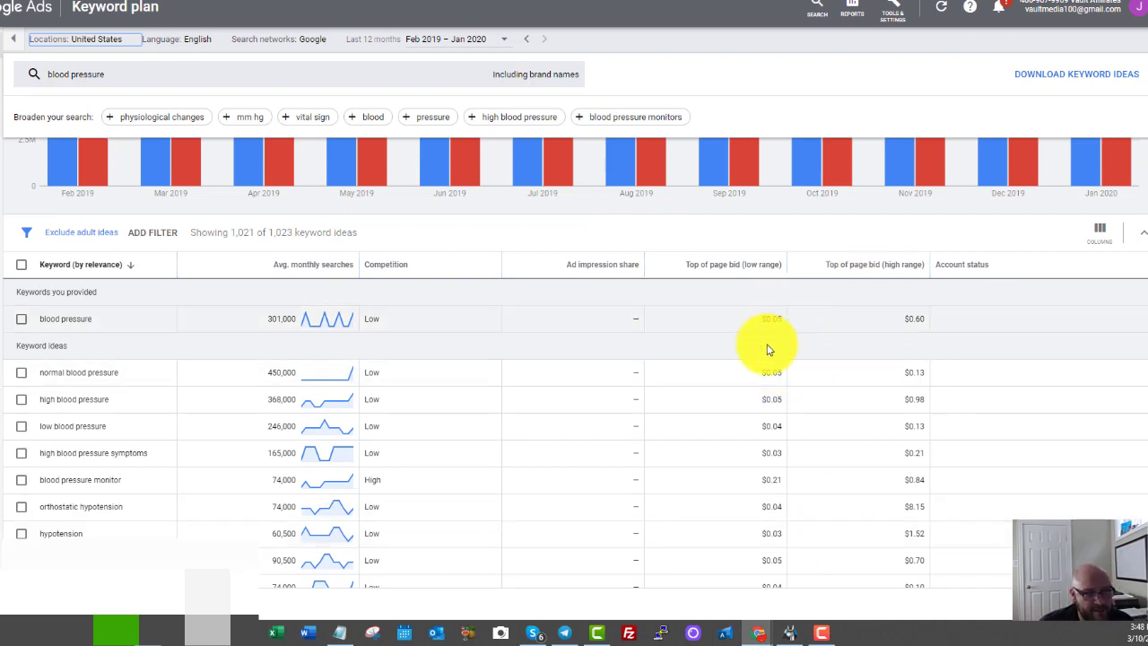
pyautogui.scroll(-2, 743, 355)
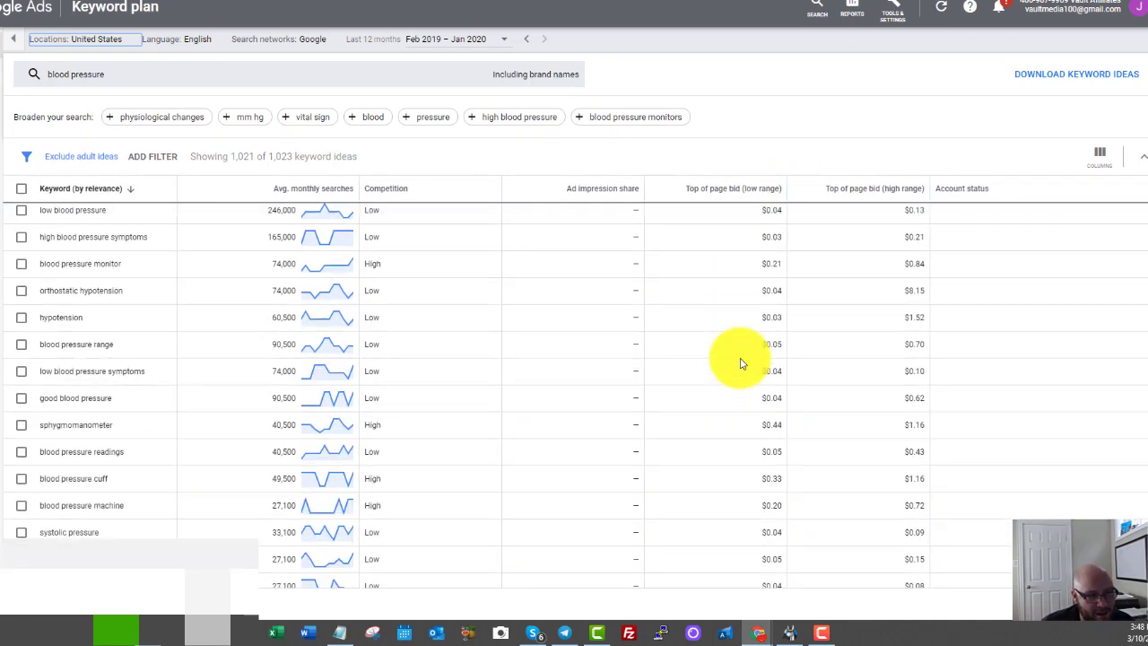
pyautogui.scroll(-4, 742, 363)
pyautogui.scroll(6, 737, 368)
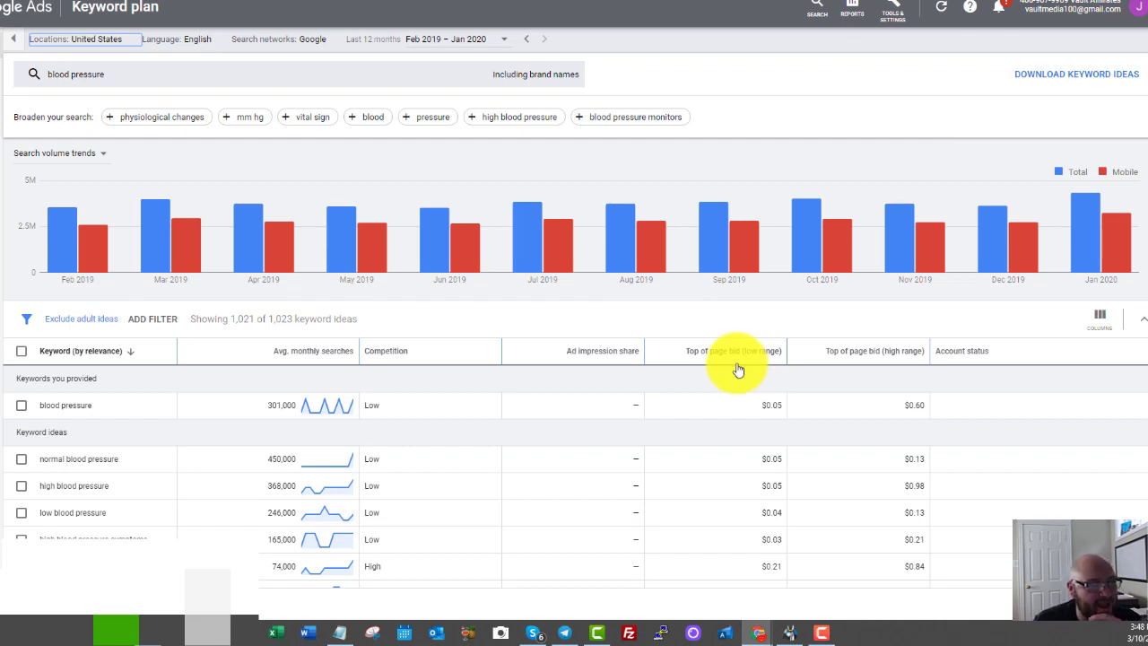
pyautogui.moveTo(710, 258)
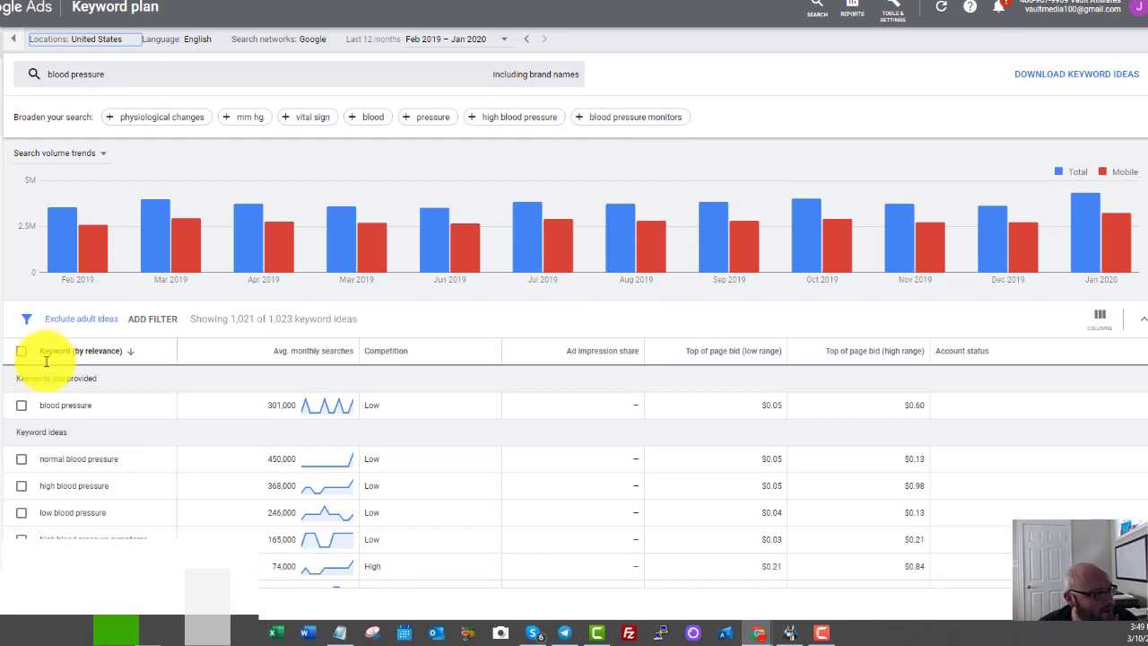
pyautogui.scroll(-7, 54, 363)
pyautogui.scroll(-12, 70, 377)
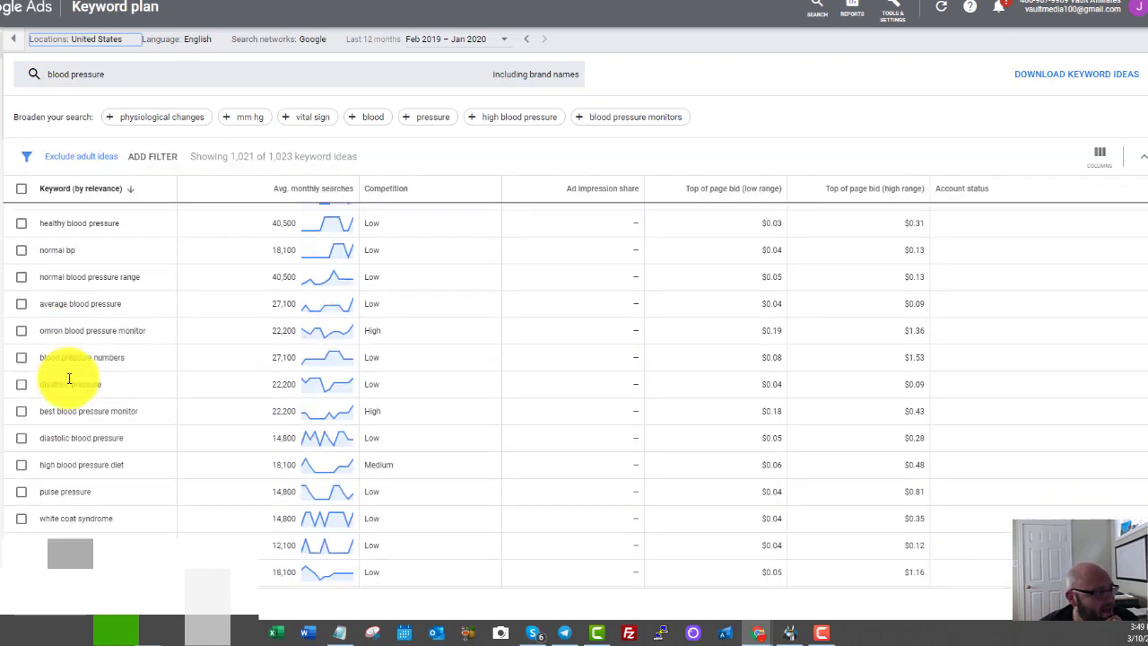
pyautogui.scroll(-12, 69, 384)
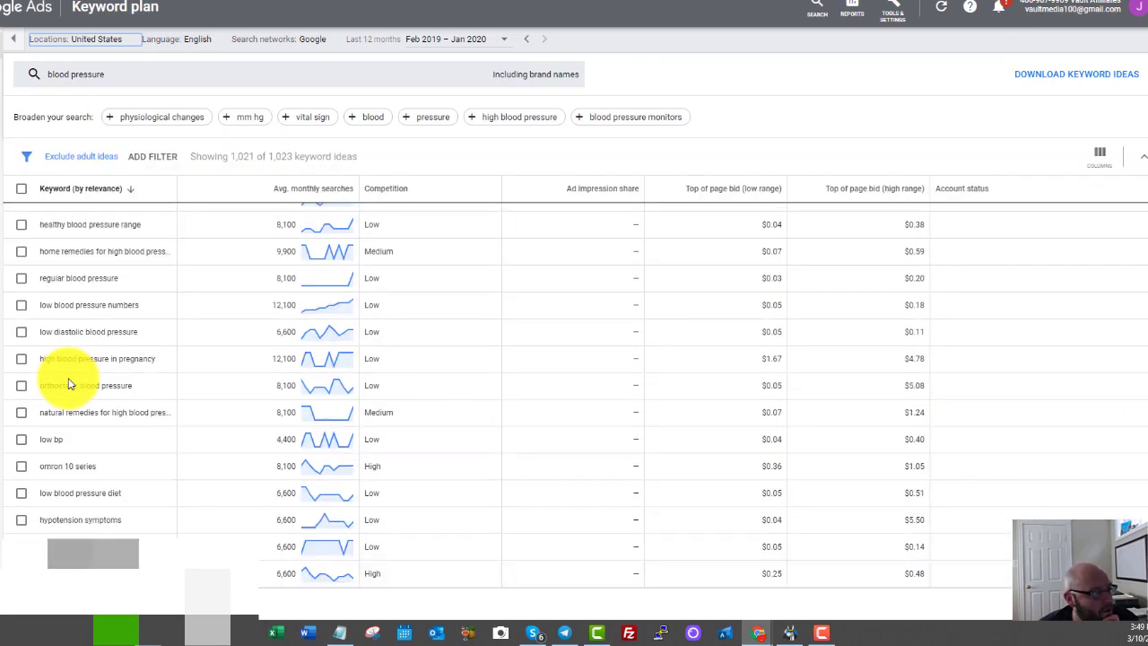
pyautogui.scroll(20, 69, 384)
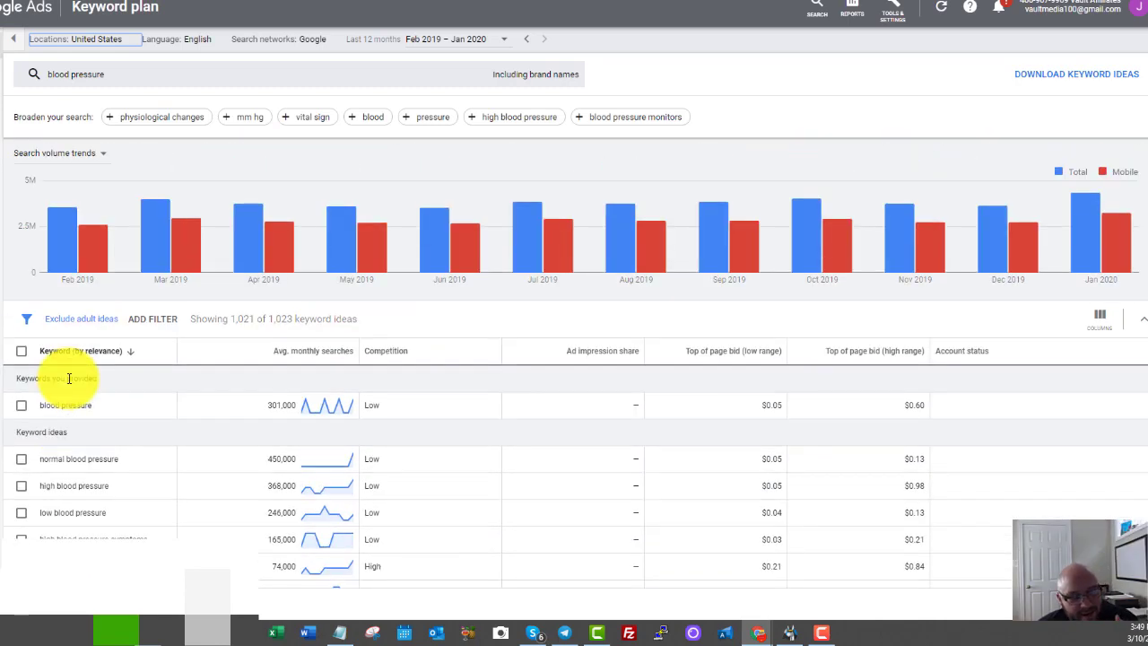
pyautogui.scroll(-8, 56, 392)
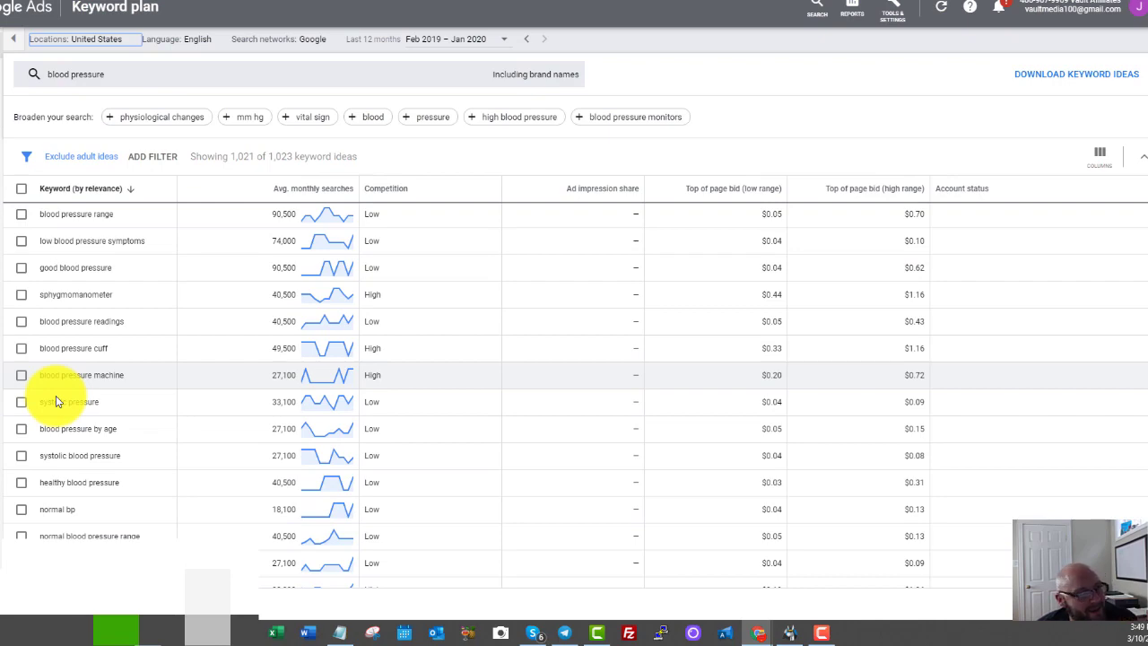
pyautogui.scroll(10, 56, 401)
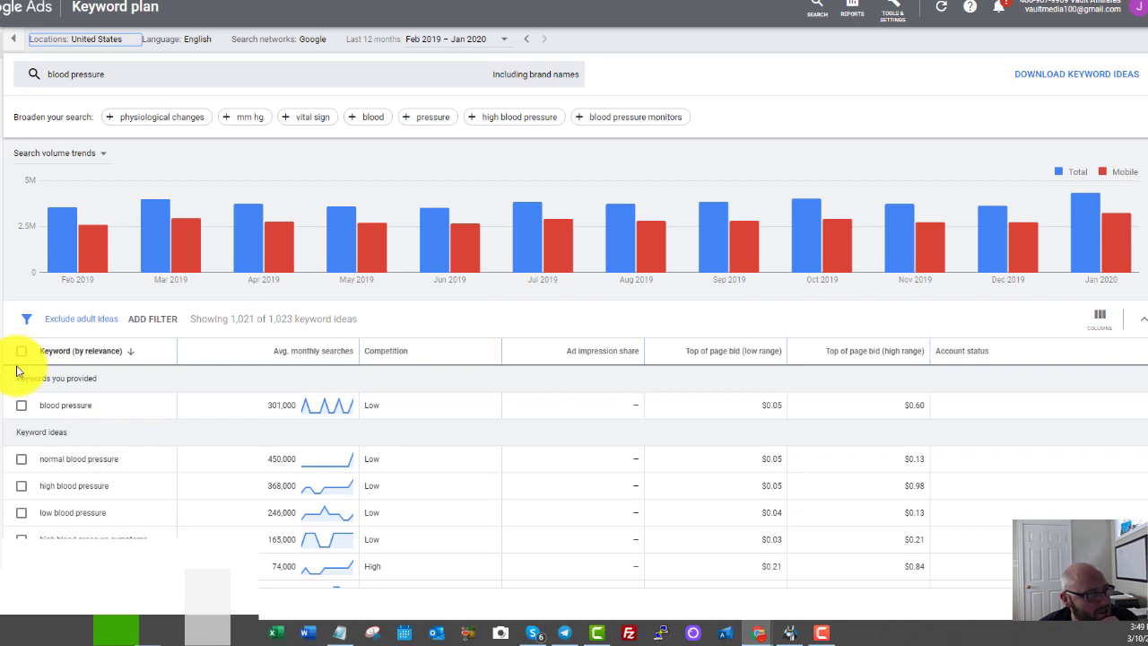
pyautogui.scroll(-2, 17, 384)
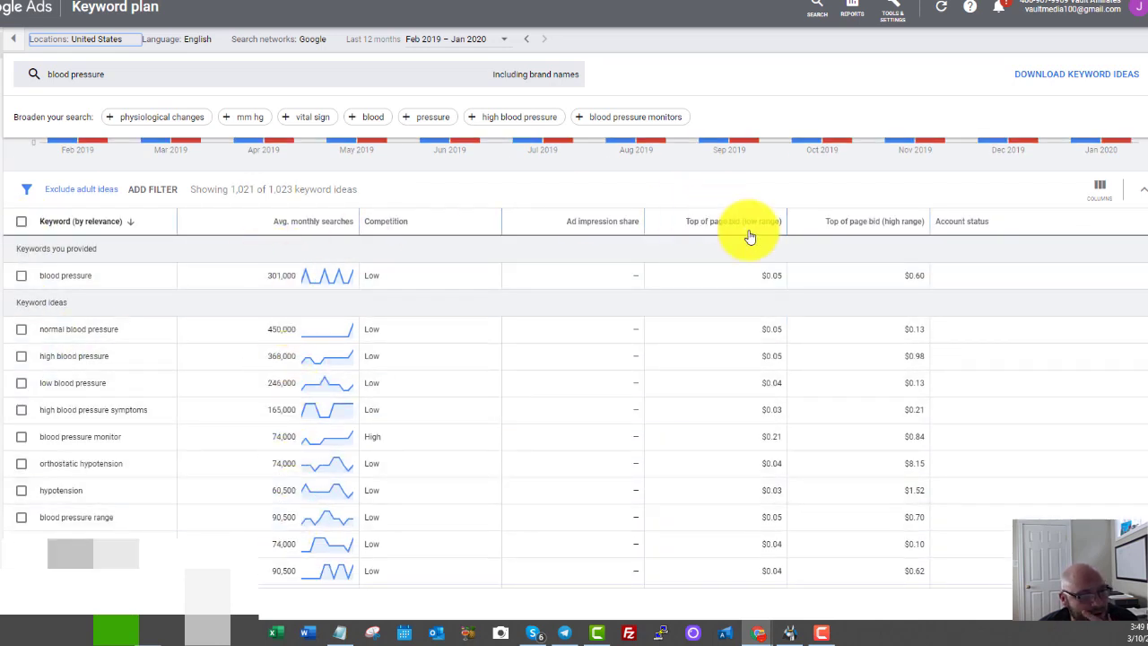
pyautogui.moveTo(707, 226)
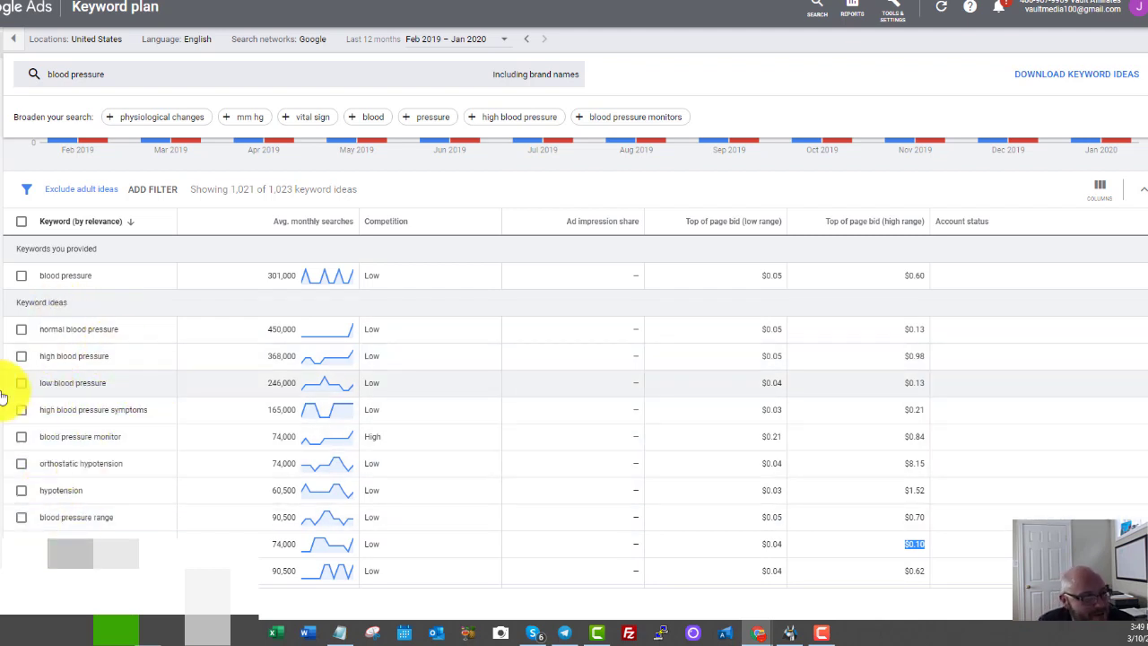
pyautogui.scroll(-2, 94, 264)
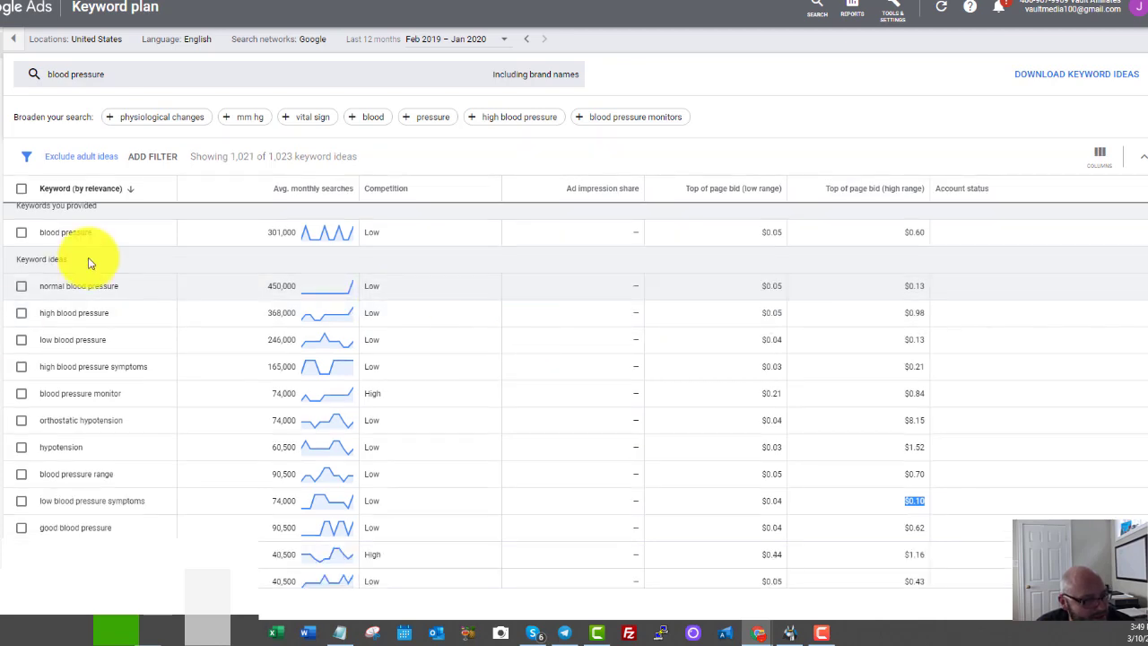
pyautogui.scroll(4, 120, 329)
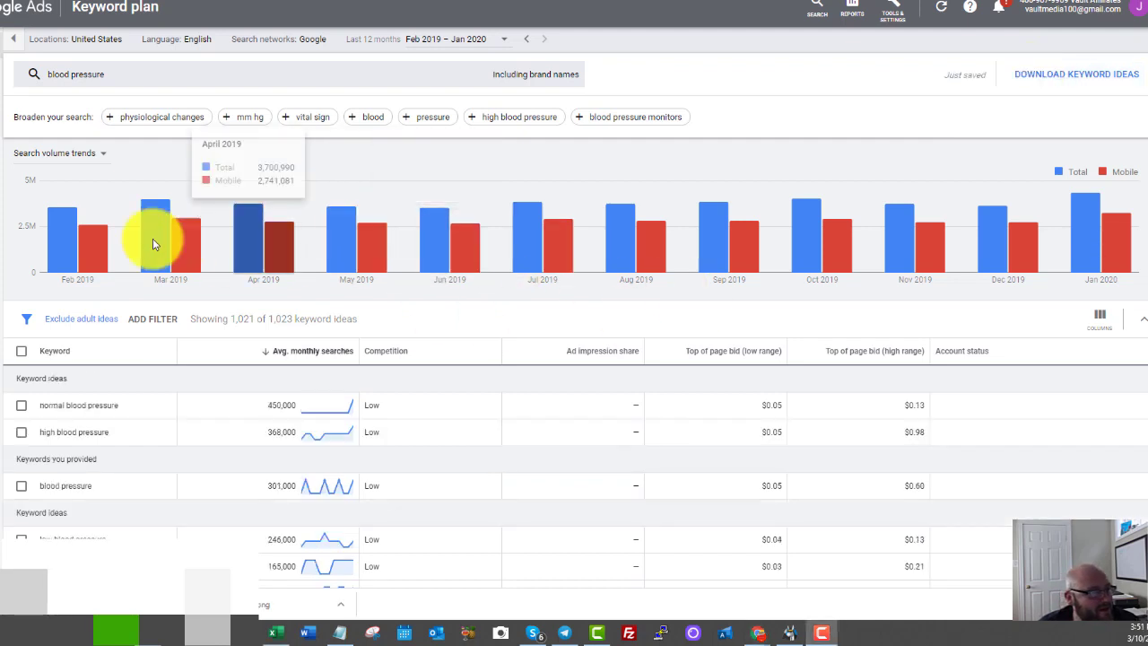
# Download the keyword ideas as a CSV report and open it maximized in Excel.
pyautogui.click(1032, 80)
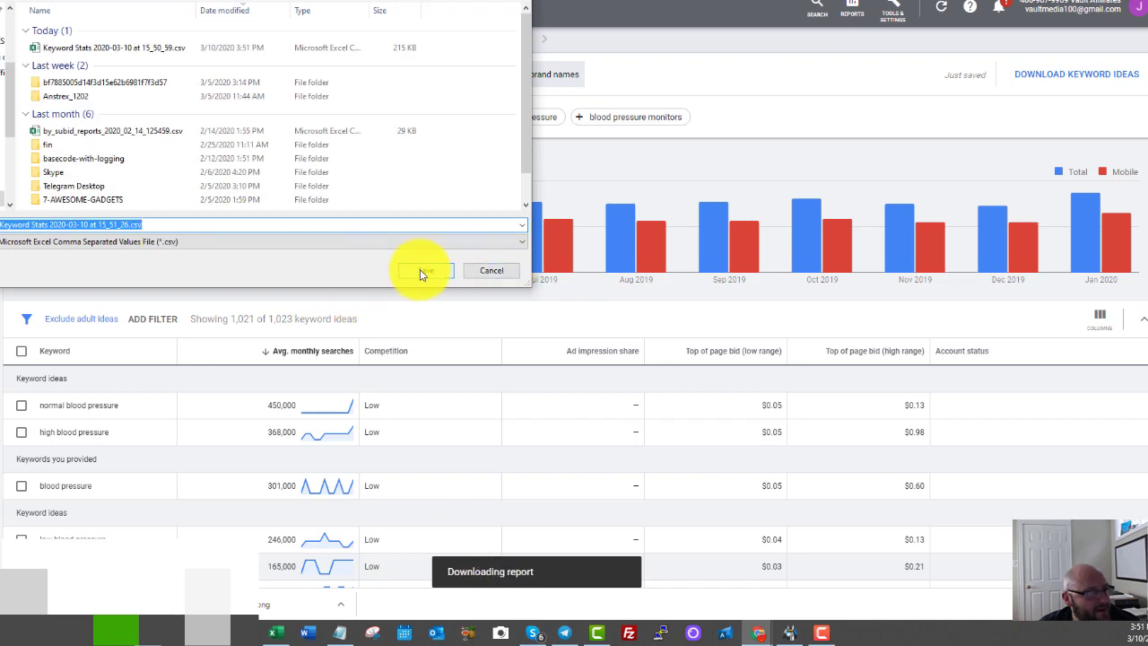
pyautogui.click(425, 271)
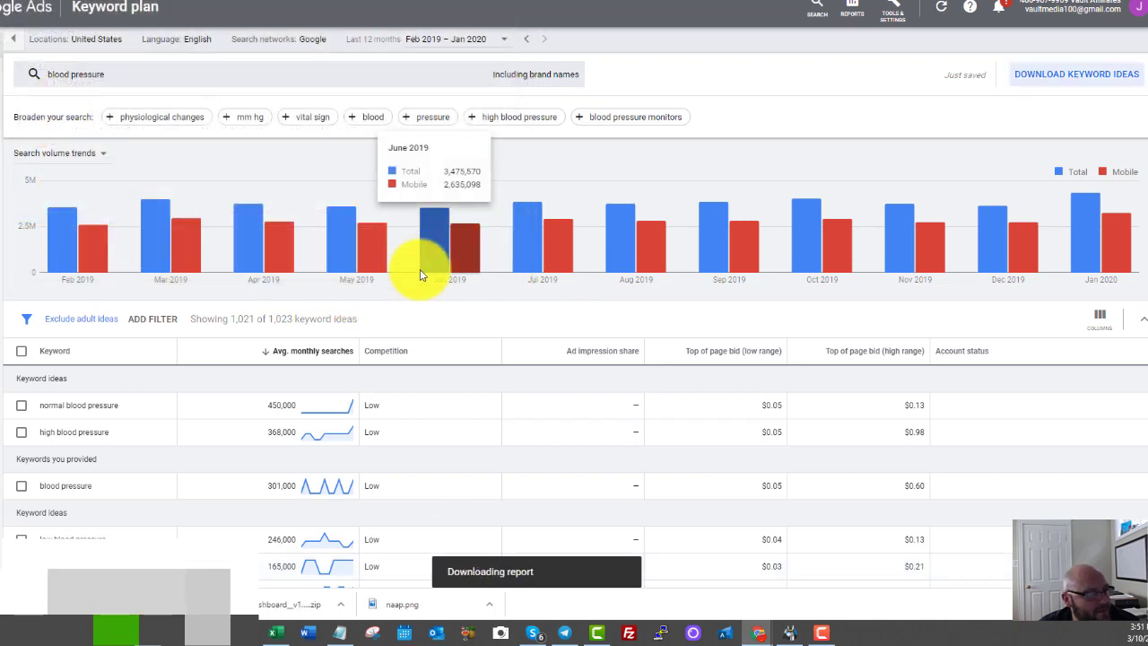
pyautogui.click(98, 606)
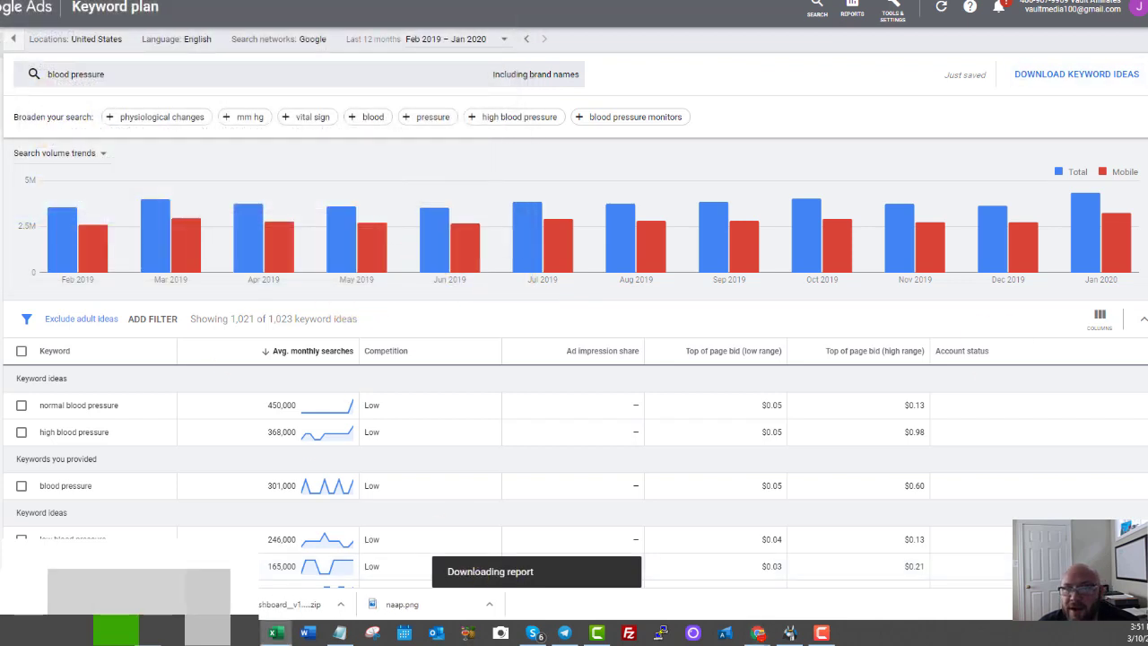
pyautogui.moveTo(676, 50); pyautogui.dragTo(479, 40)
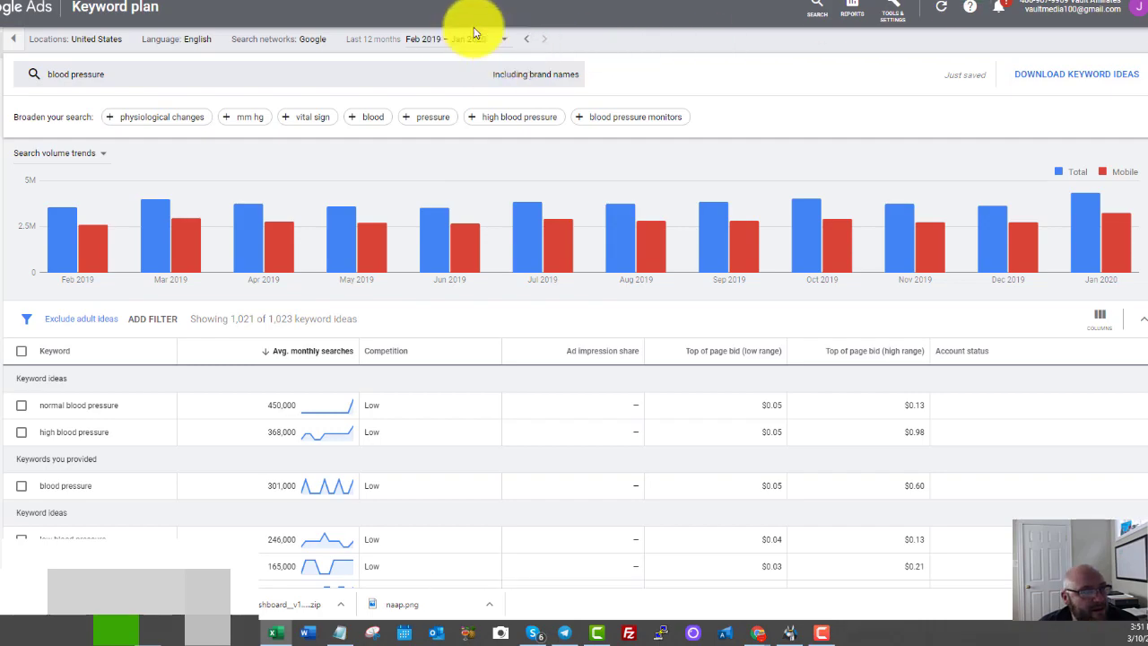
pyautogui.click(485, 34)
# Widen column A and copy the top 26 keywords from it.
pyautogui.scroll(-5, 101, 282)
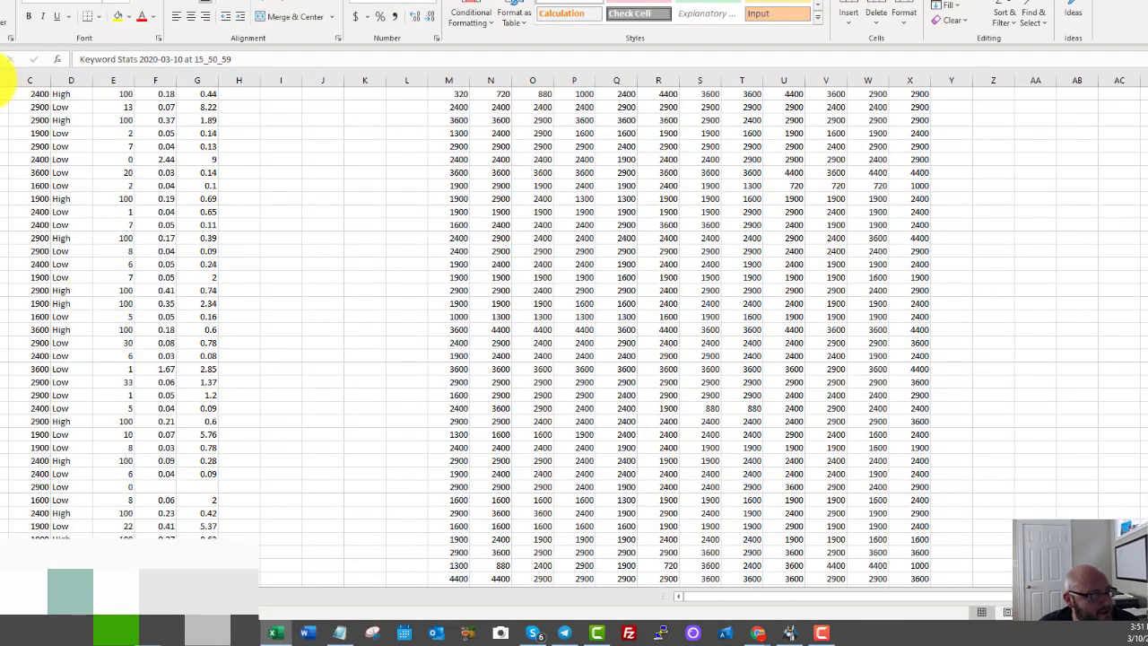
pyautogui.moveTo(0, 81); pyautogui.dragTo(210, 121)
pyautogui.scroll(20, 354, 296)
pyautogui.scroll(10, 354, 296)
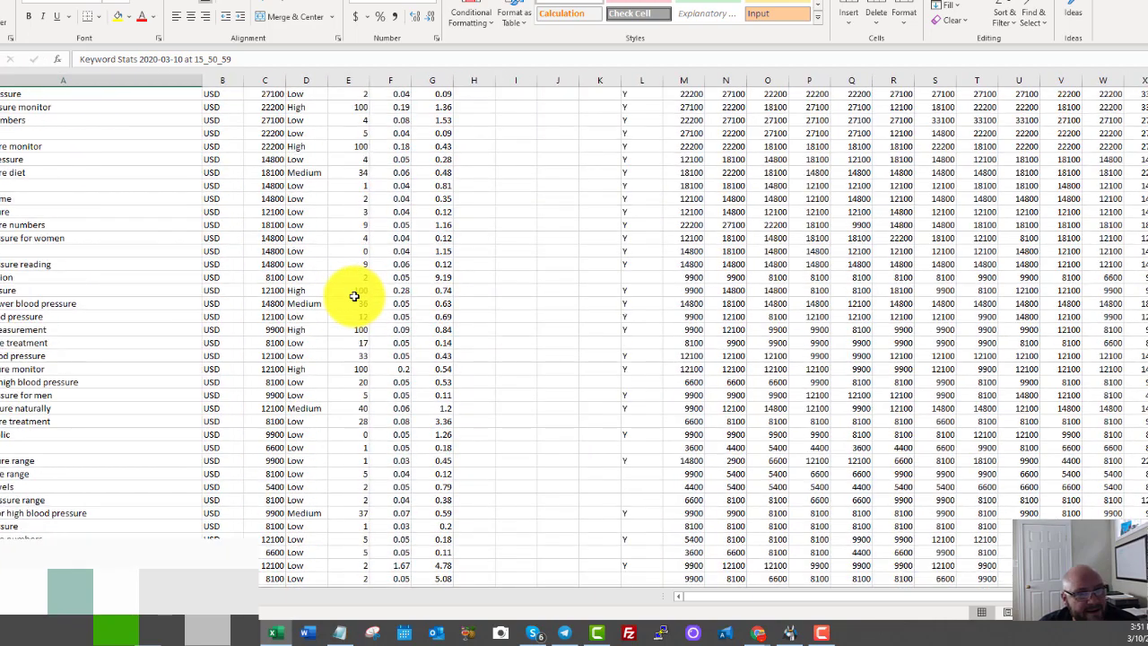
pyautogui.moveTo(2, 133); pyautogui.dragTo(1, 460)
pyautogui.rightClick(1, 358)
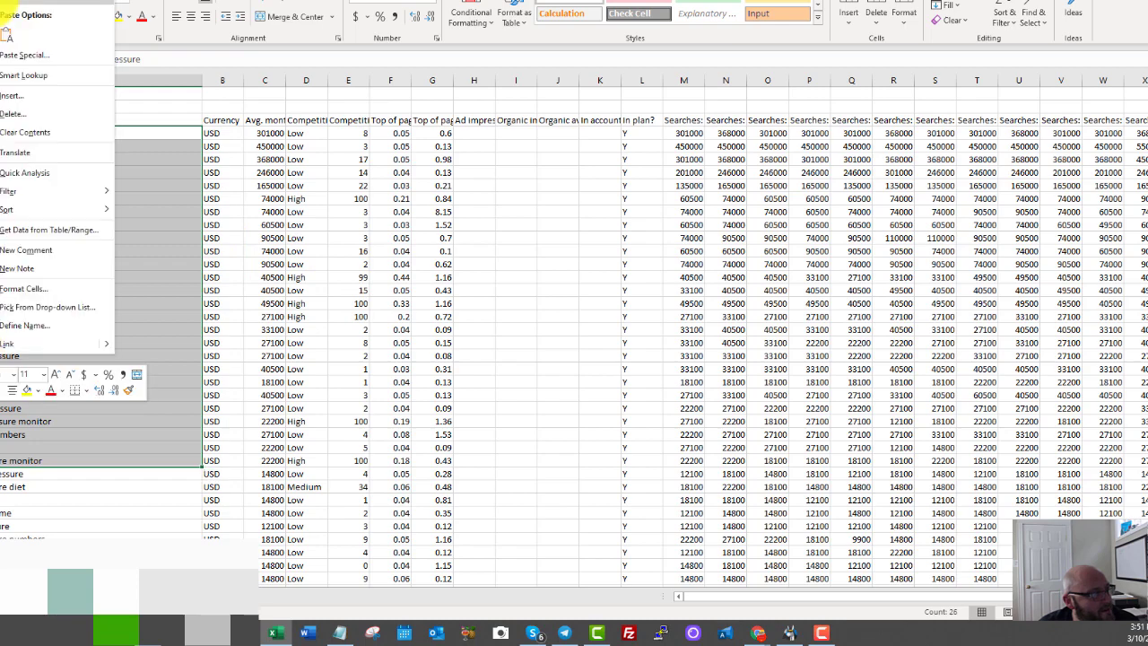
pyautogui.click(8, 2)
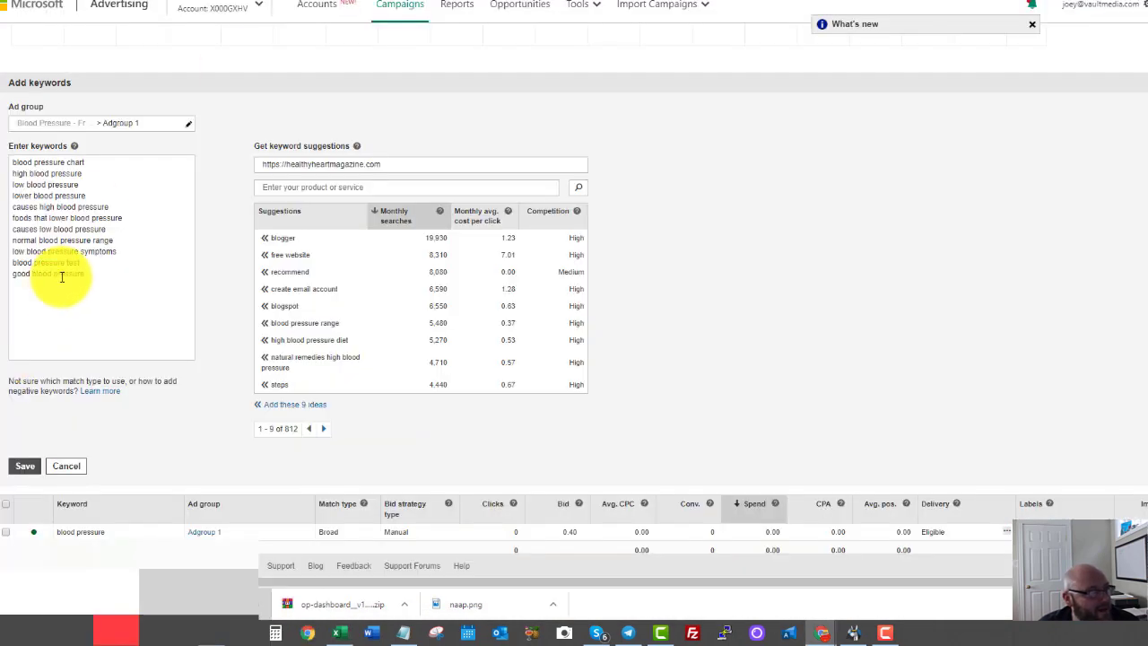
# Paste the copied keywords into Adgroup 1's keyword list and save, reaching 32 keywords.
pyautogui.click(94, 275)
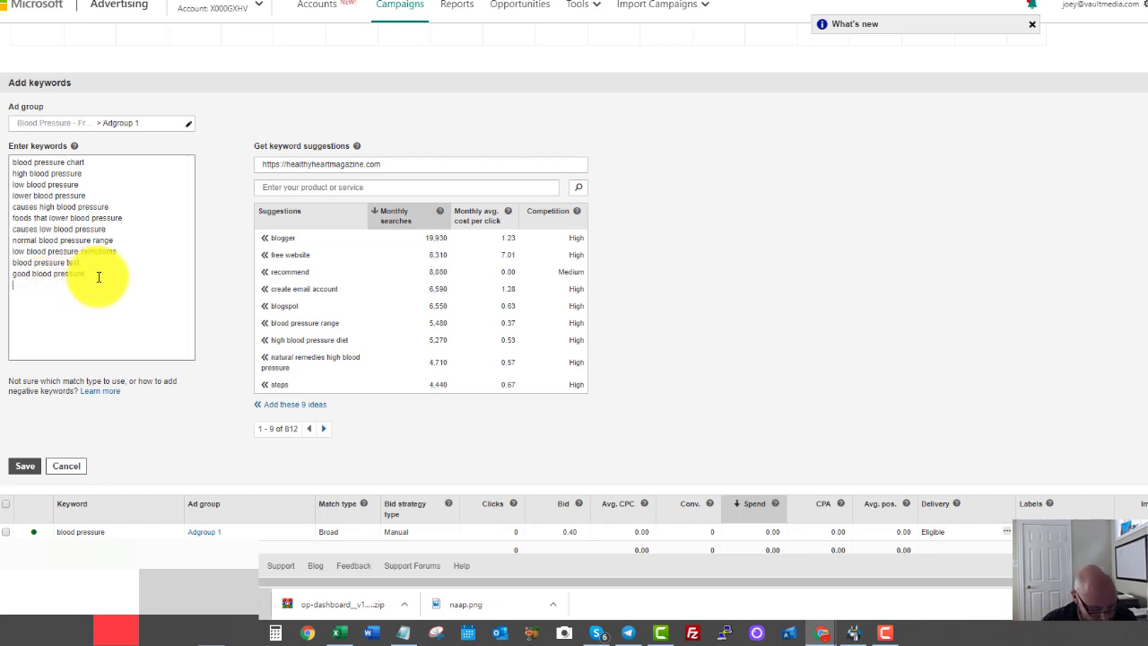
pyautogui.hotkey('ctrl', 'v')
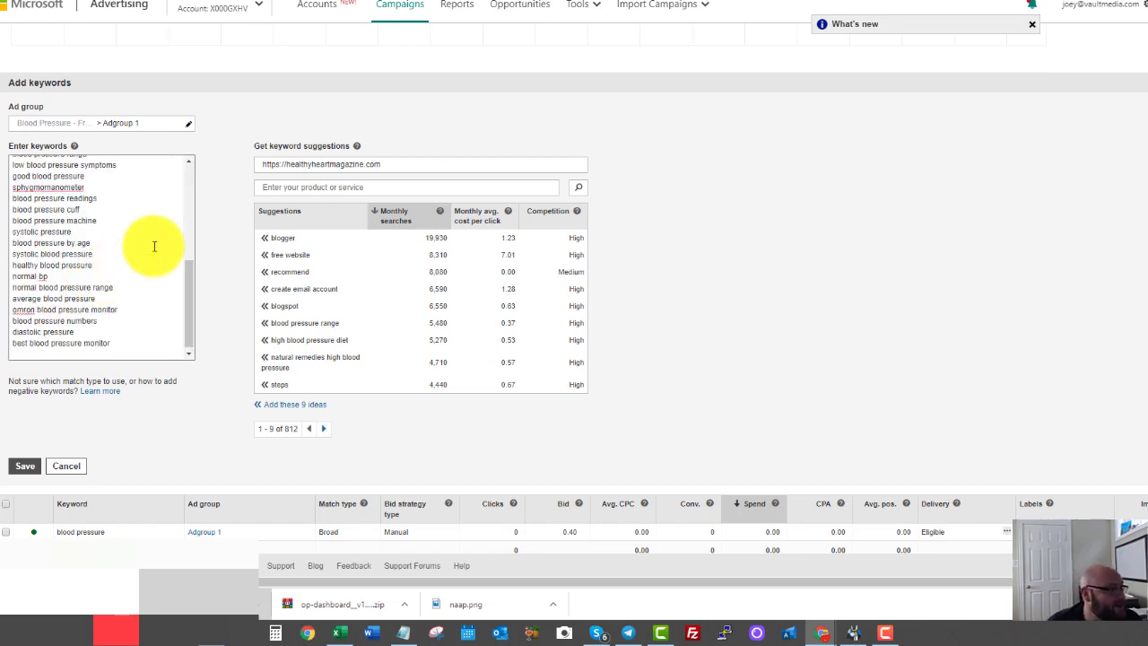
pyautogui.press('Return')
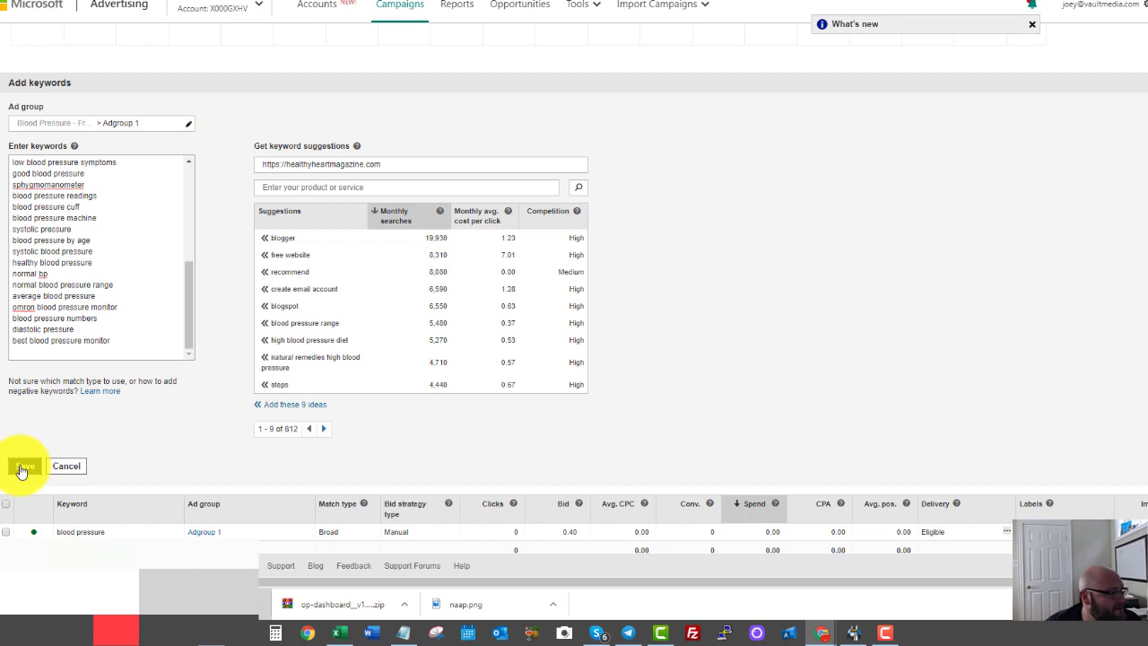
pyautogui.click(23, 467)
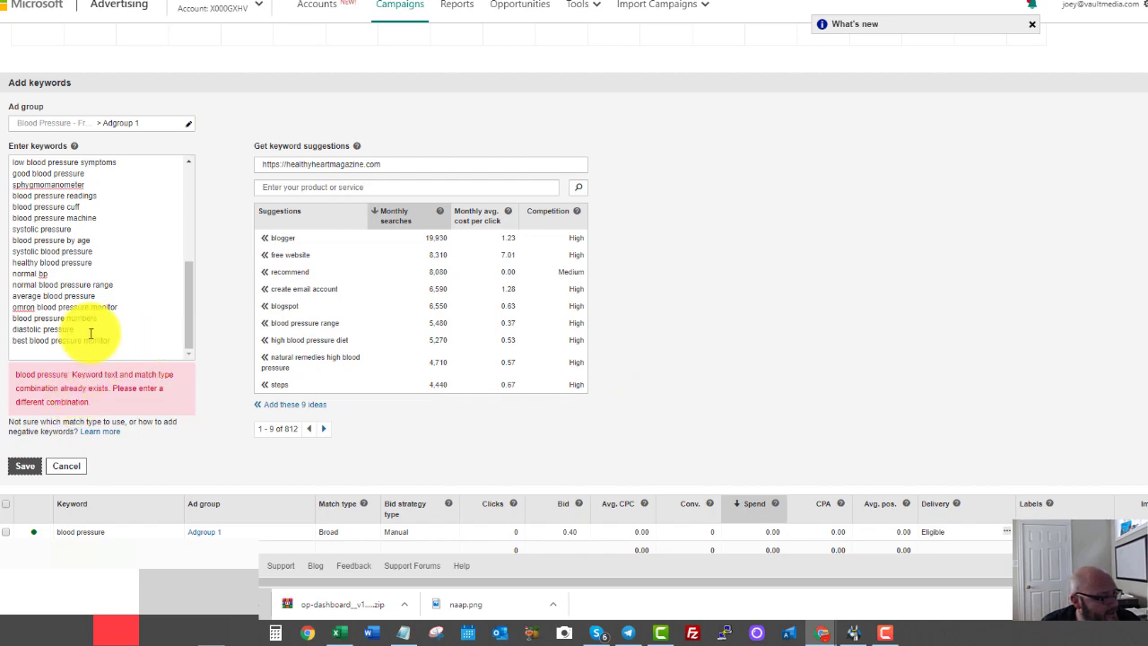
pyautogui.scroll(5, 90, 333)
pyautogui.scroll(-5, 90, 332)
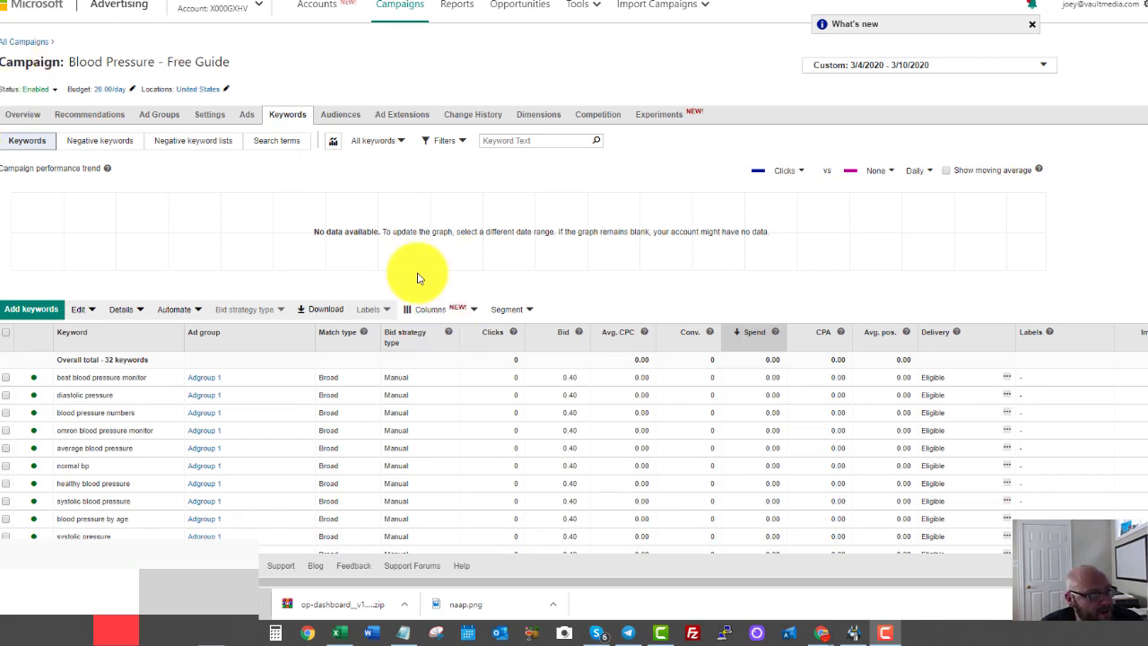
pyautogui.scroll(-3, 385, 288)
pyautogui.scroll(-4, 302, 324)
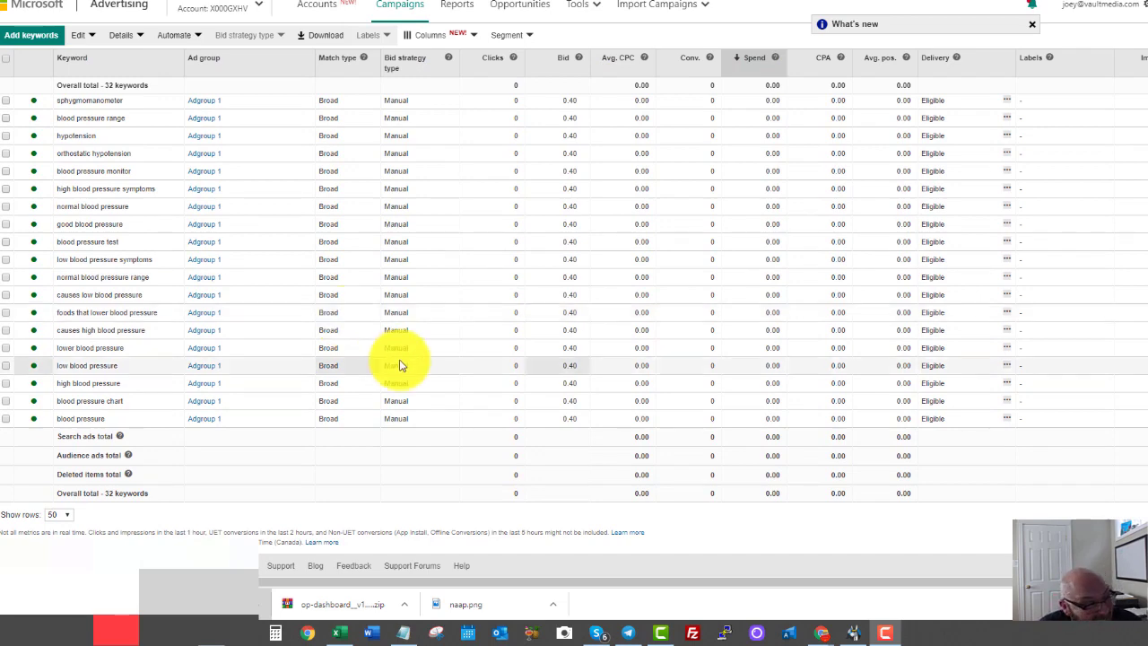
pyautogui.scroll(5, 269, 332)
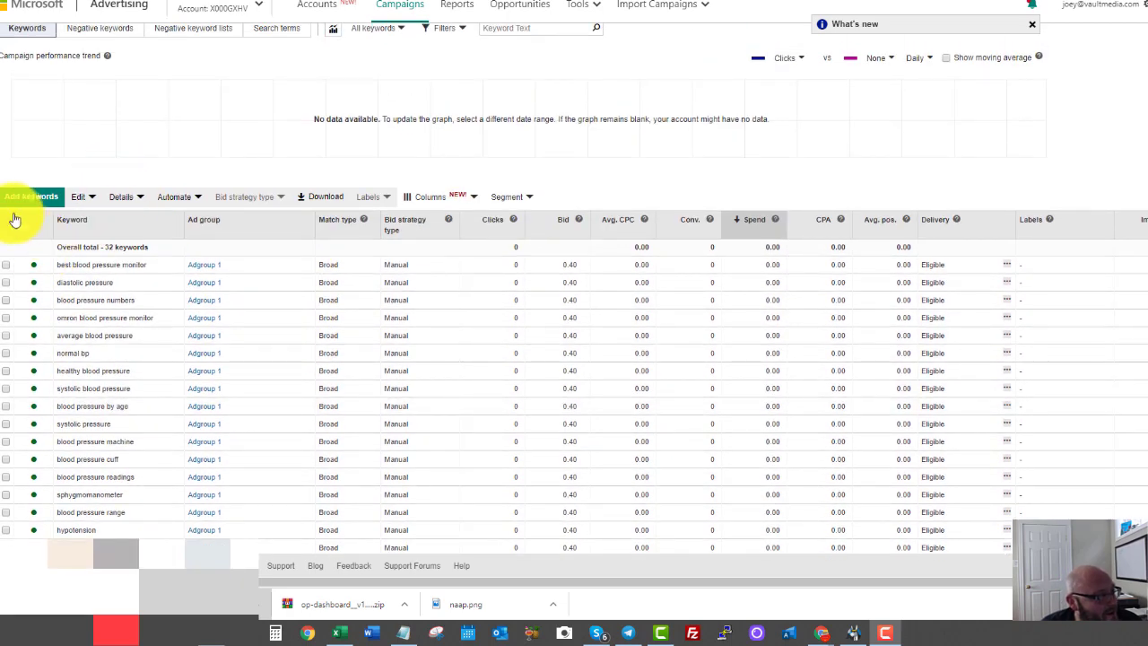
# Select all 32 keywords and change their match type from Broad to Phrase.
pyautogui.click(6, 220)
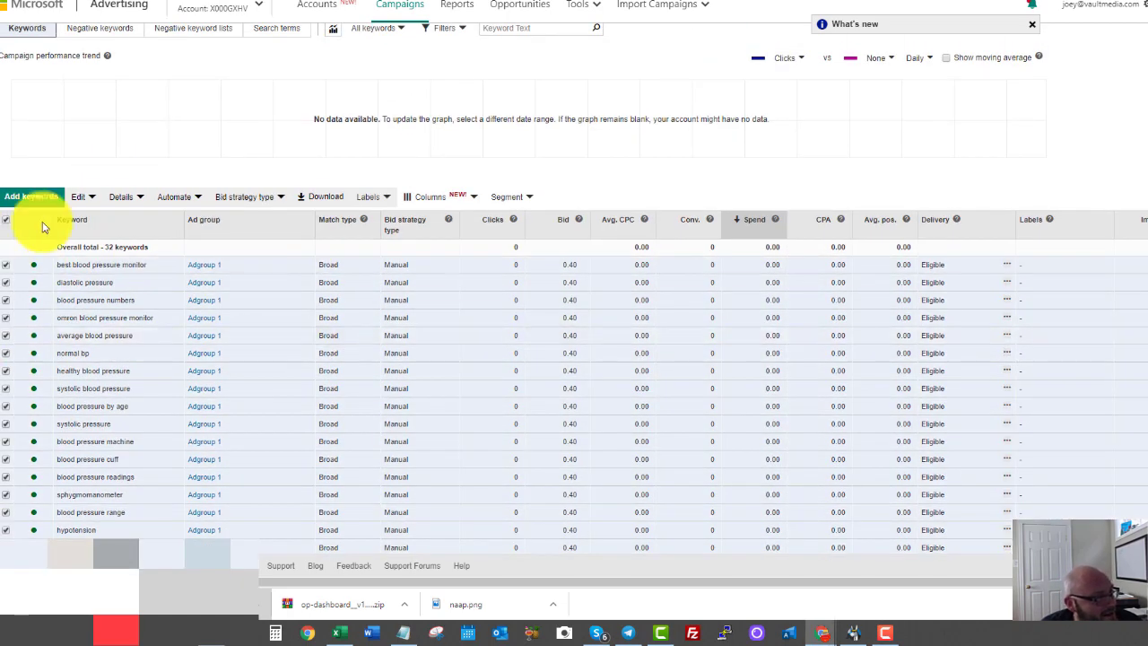
pyautogui.click(79, 198)
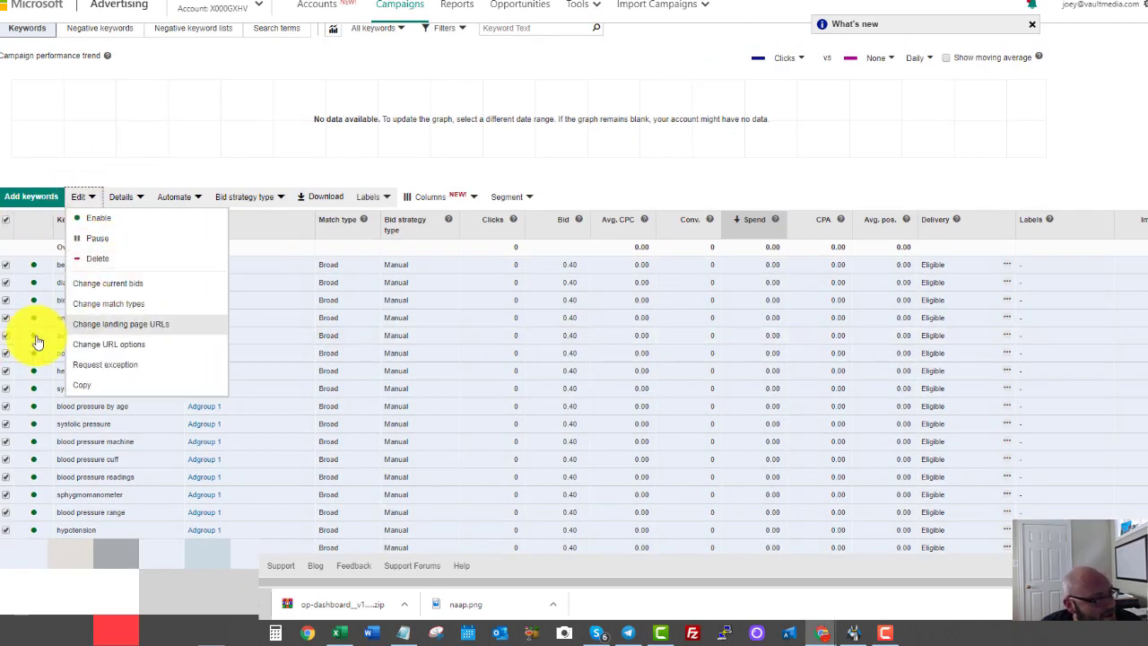
pyautogui.click(117, 306)
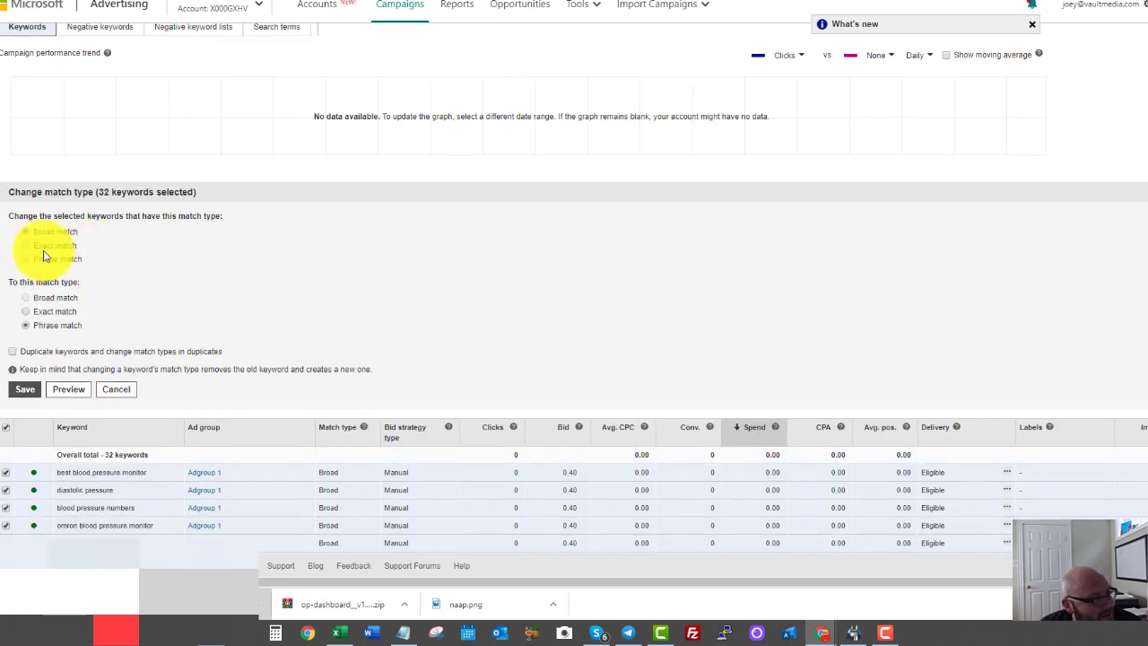
pyautogui.click(25, 391)
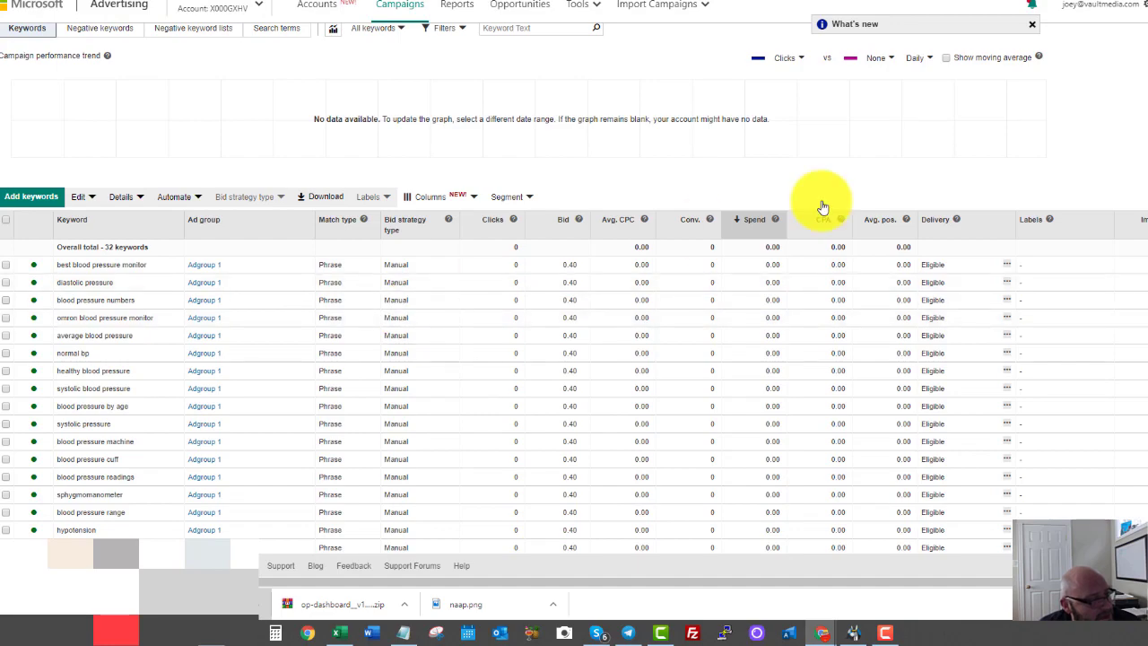
pyautogui.scroll(-5, 628, 215)
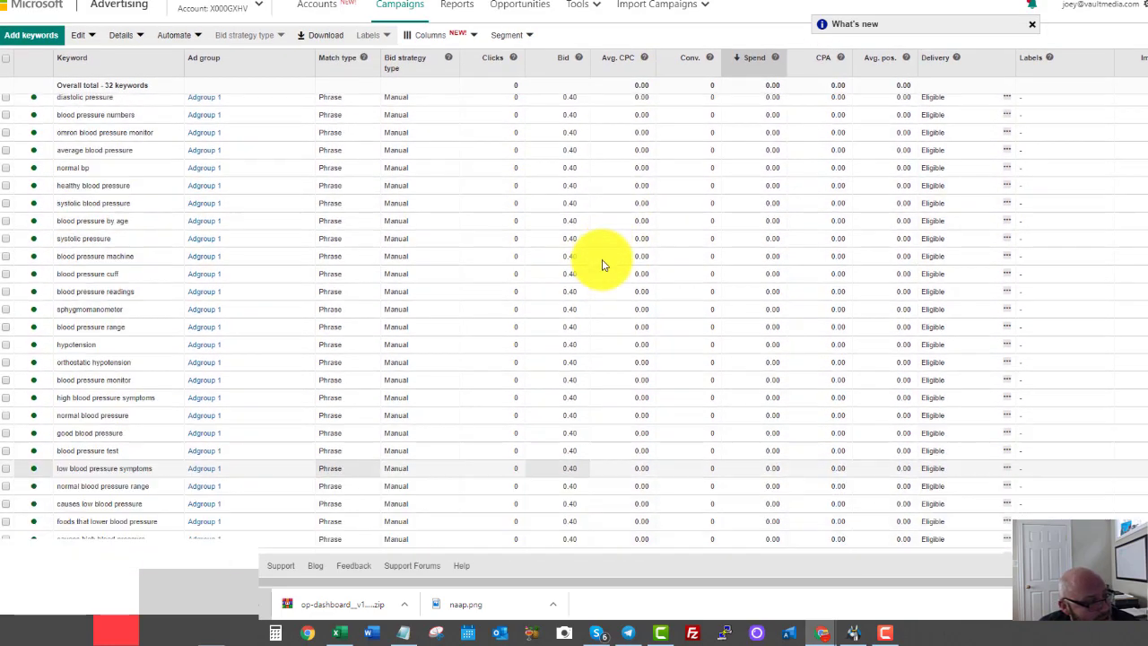
pyautogui.scroll(5, 602, 265)
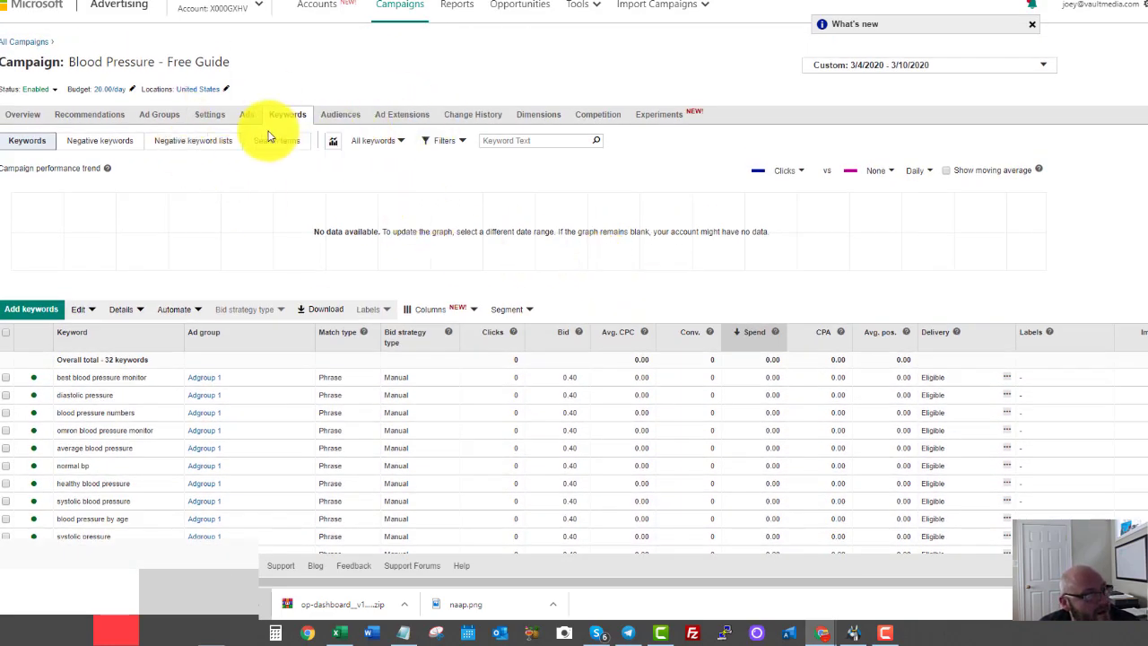
# Show the campaign's Dimensions report, keeping the breakdown set to Date.
pyautogui.click(536, 115)
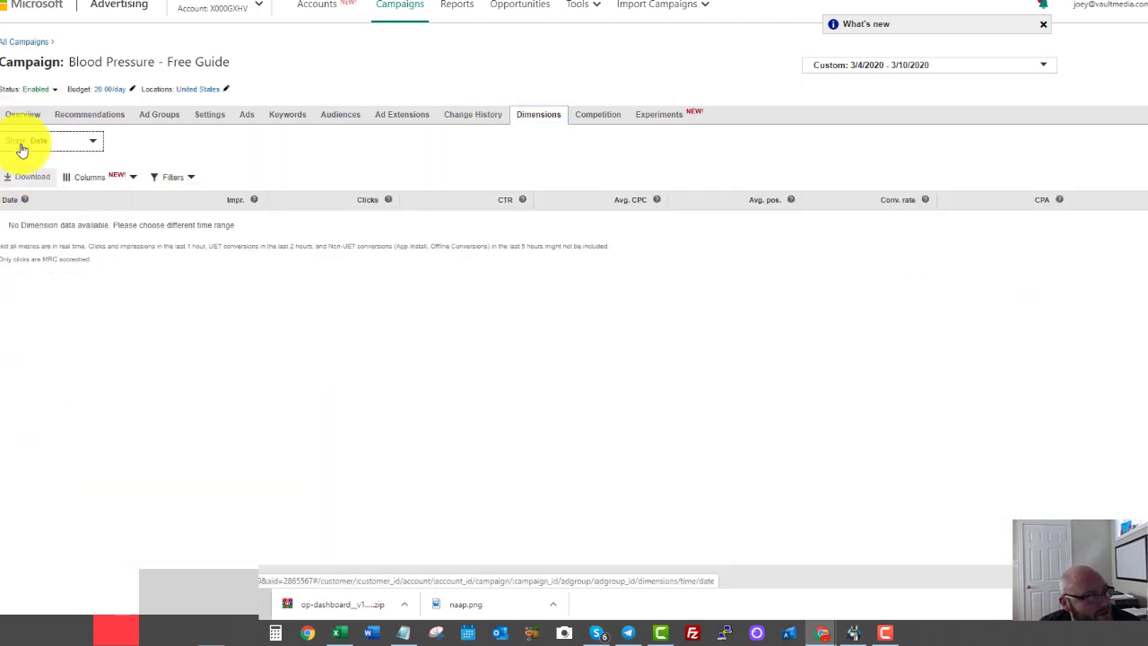
pyautogui.click(22, 146)
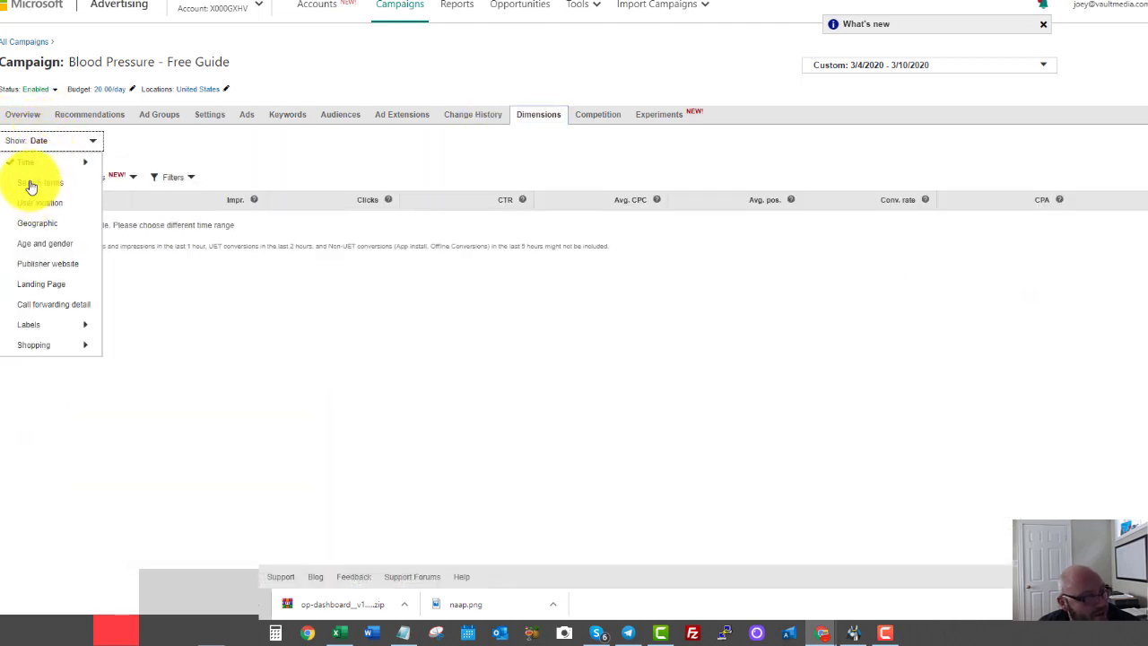
pyautogui.click(758, 398)
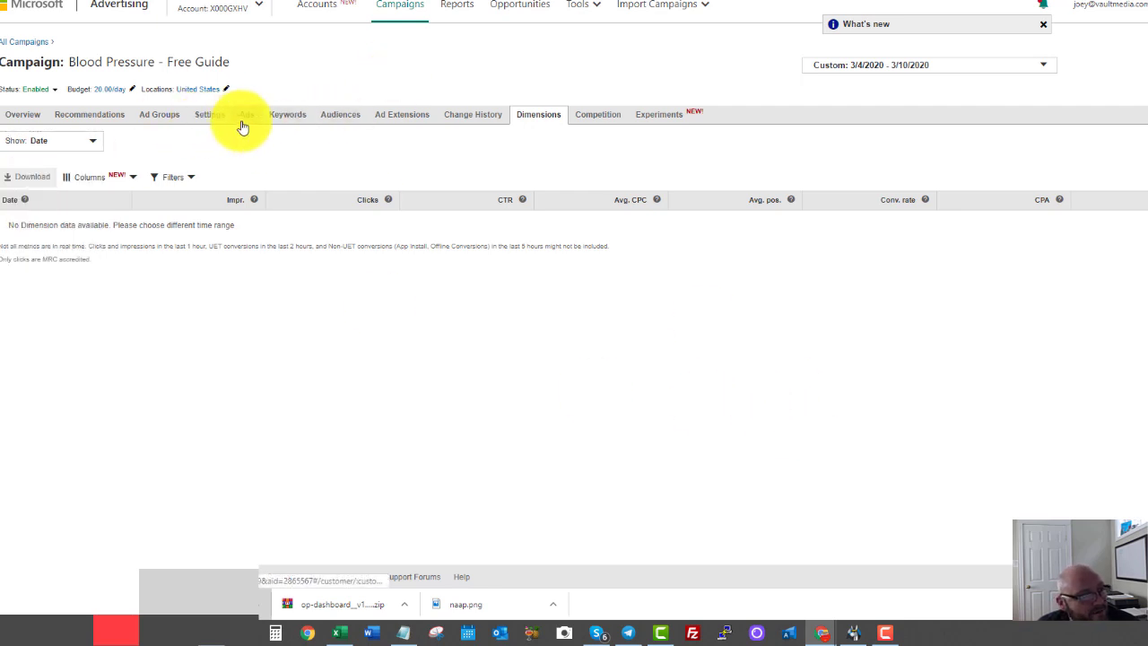